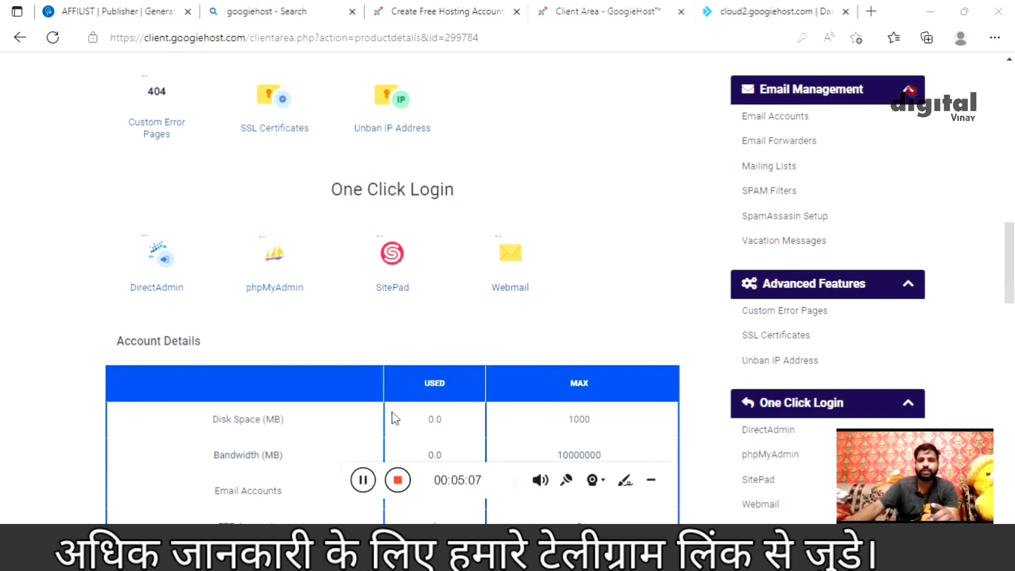
# Open DirectAdmin from the hosting account's One Click Login section and look through its account, e-mail, advanced and file tools.
pyautogui.scroll(3, 390, 417)
pyautogui.scroll(-4, 295, 385)
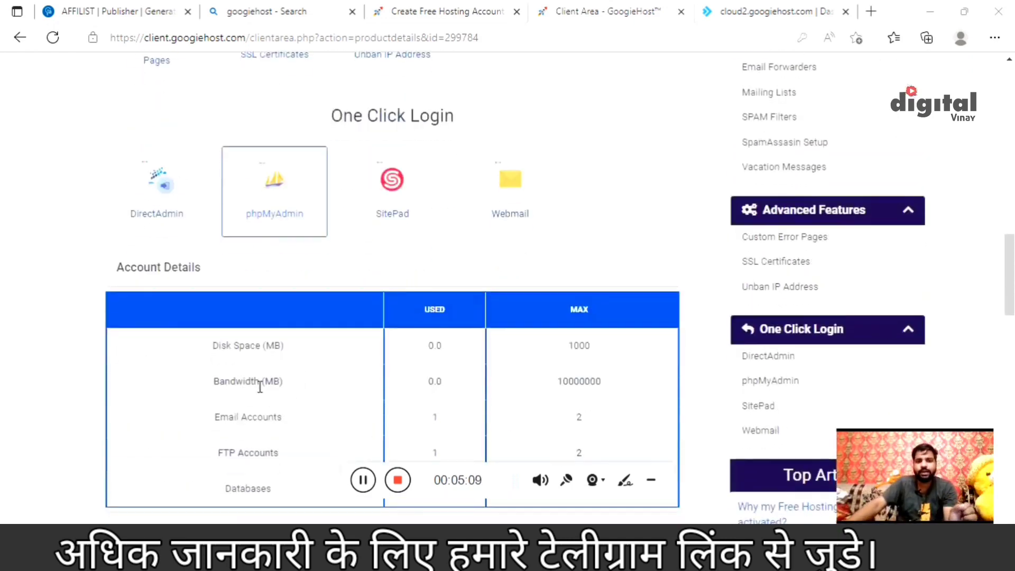
pyautogui.scroll(3, 254, 389)
pyautogui.click(159, 363)
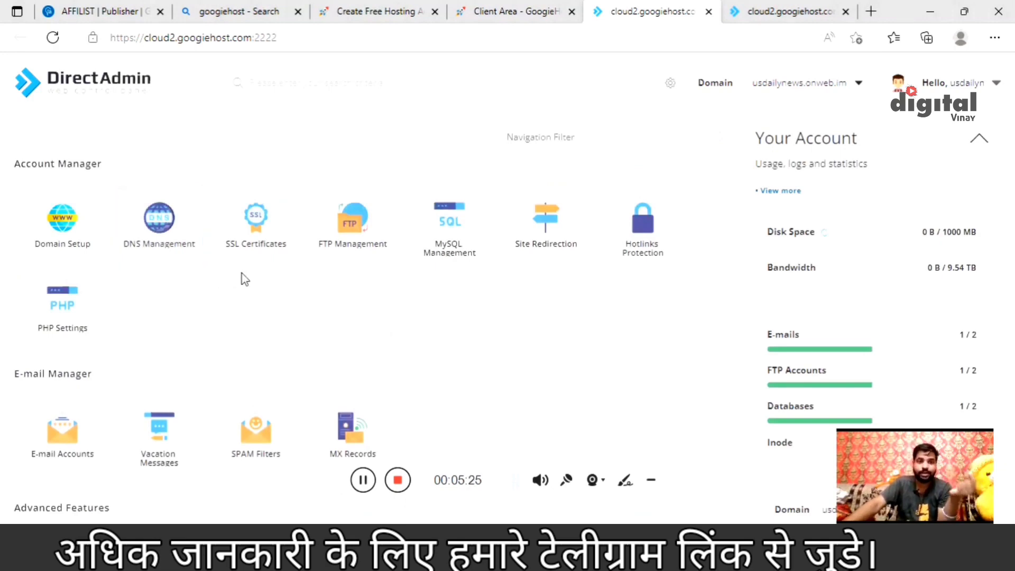
pyautogui.scroll(-2, 204, 349)
pyautogui.scroll(-1, 204, 349)
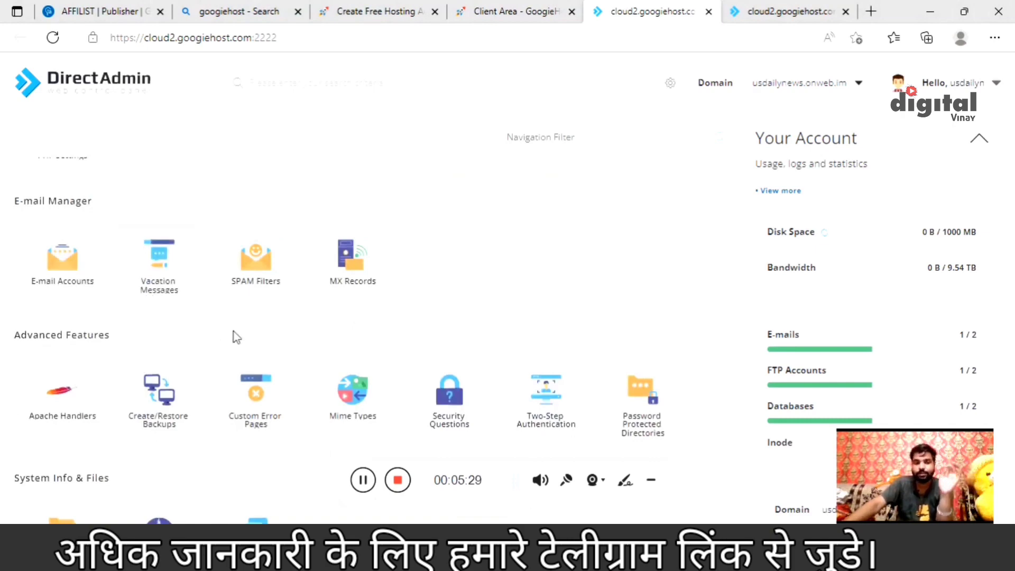
pyautogui.scroll(-1, 265, 349)
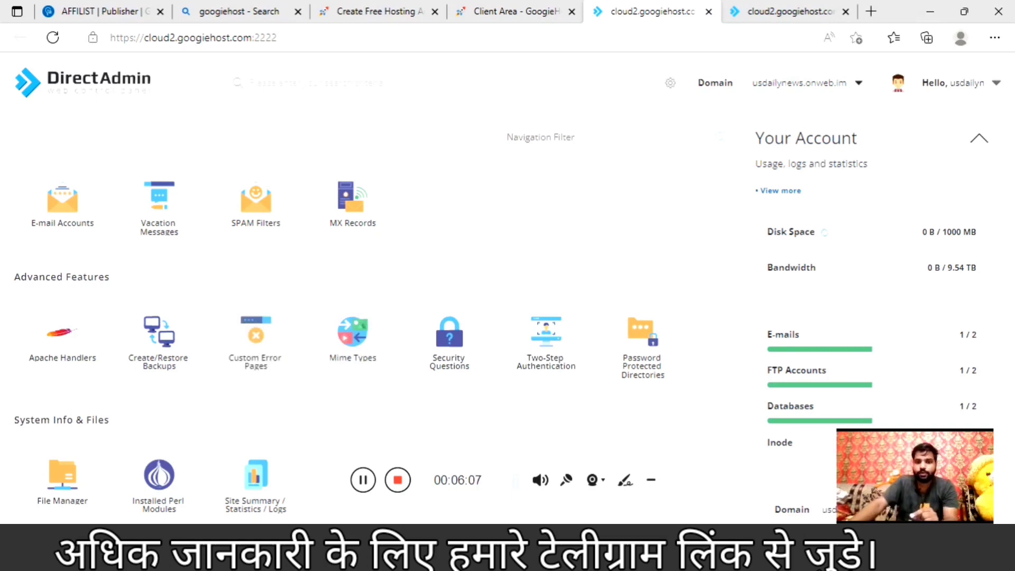
# Switch to the other browser showing the GoogieHost sign-up page, review the Free Web Hosting features and get the free plan.
pyautogui.hotkey('alt', 'Tab')
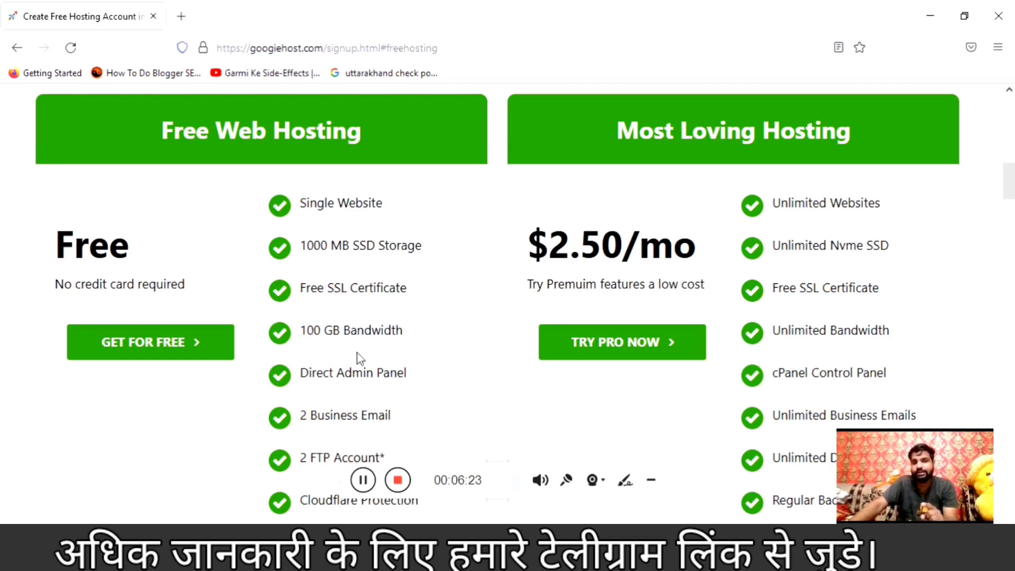
pyautogui.scroll(-3, 372, 417)
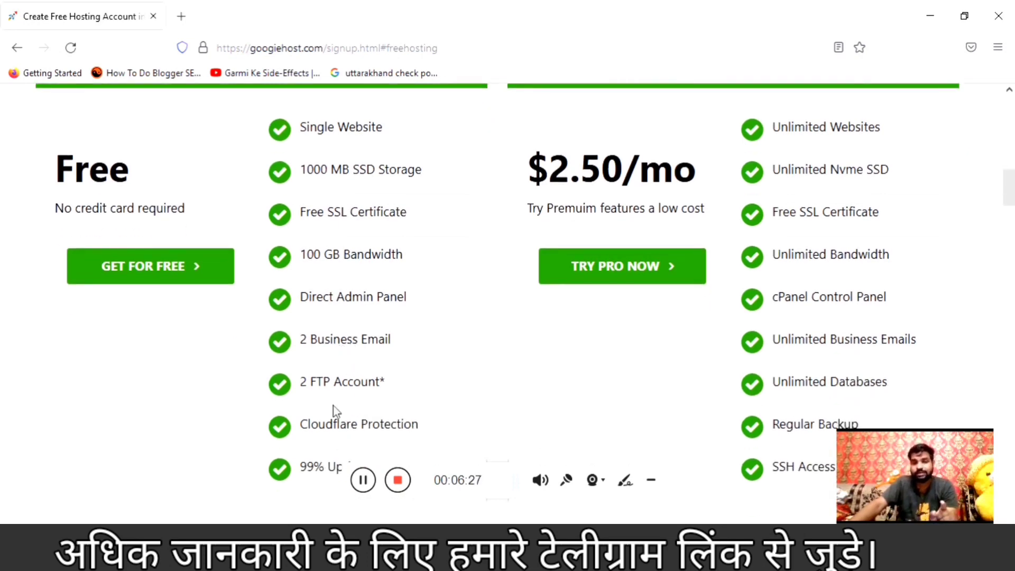
pyautogui.scroll(-3, 317, 407)
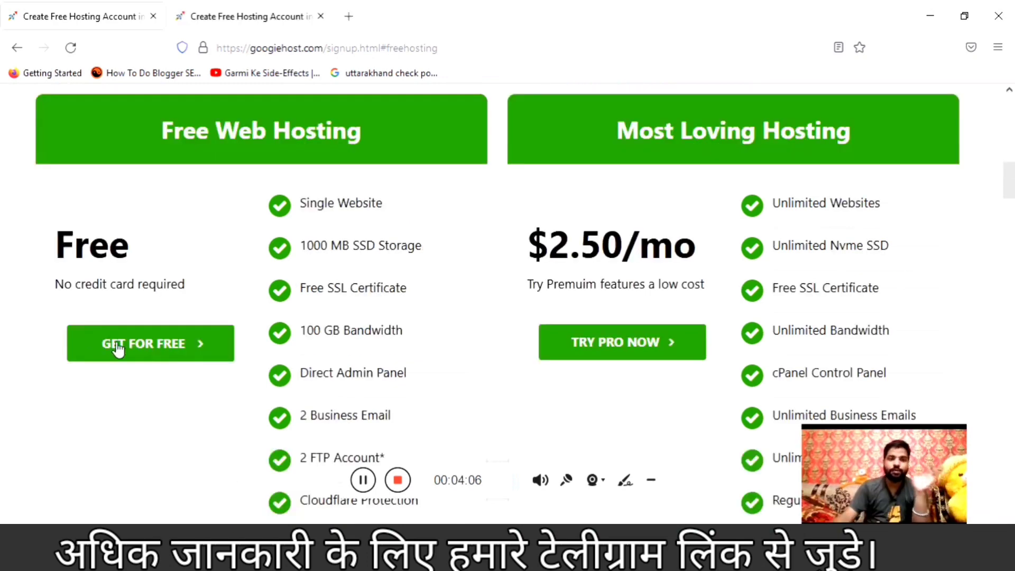
pyautogui.click(154, 353)
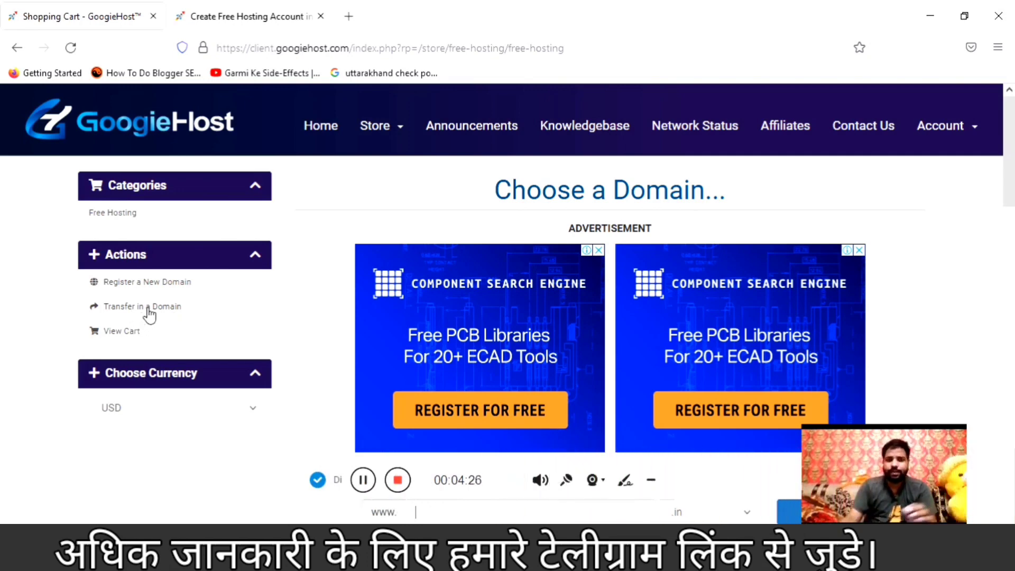
# Go to the Free Hosting category in the store and order the Free Hosting plan.
pyautogui.scroll(-2, 136, 288)
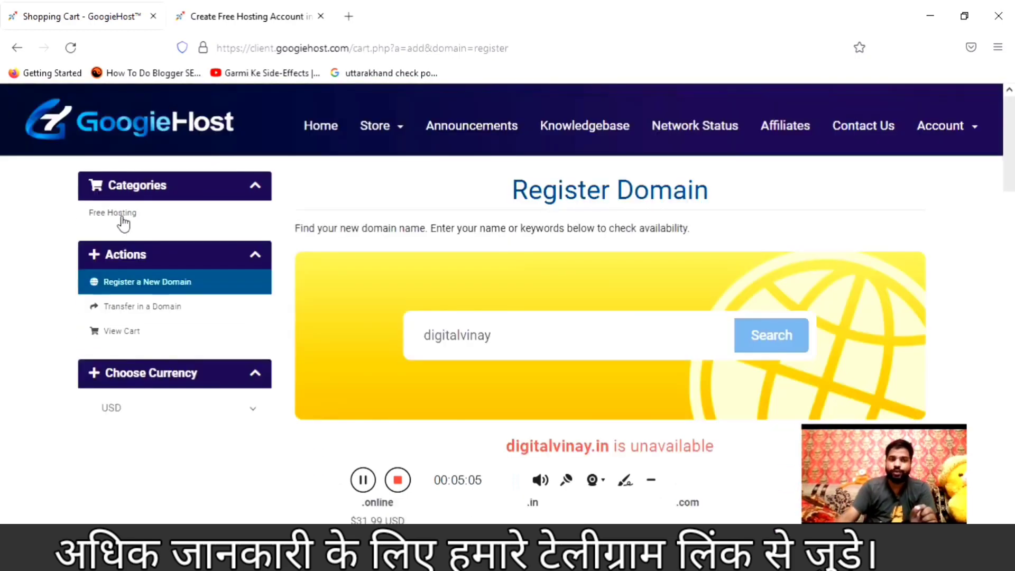
pyautogui.click(121, 218)
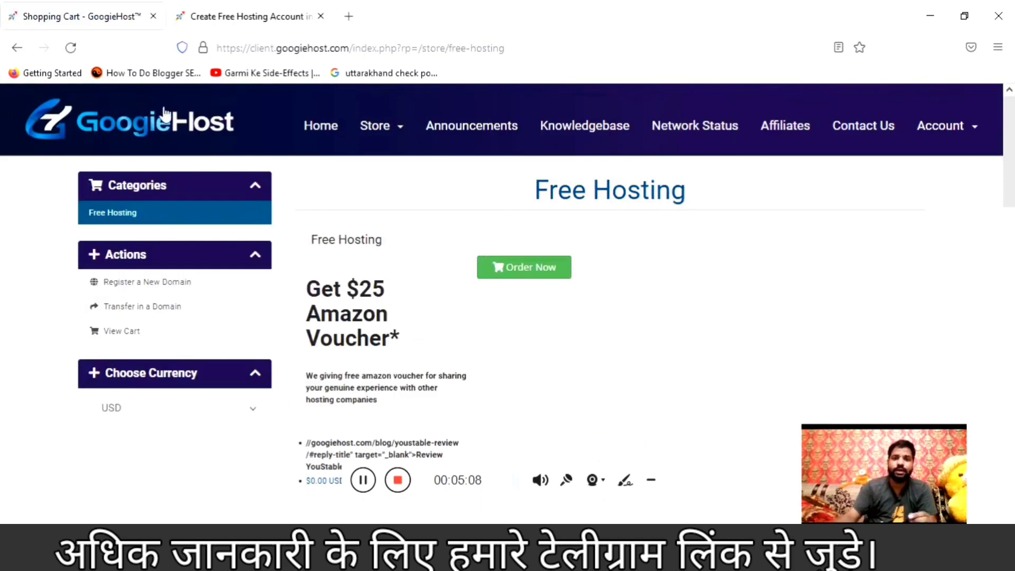
pyautogui.scroll(-3, 468, 301)
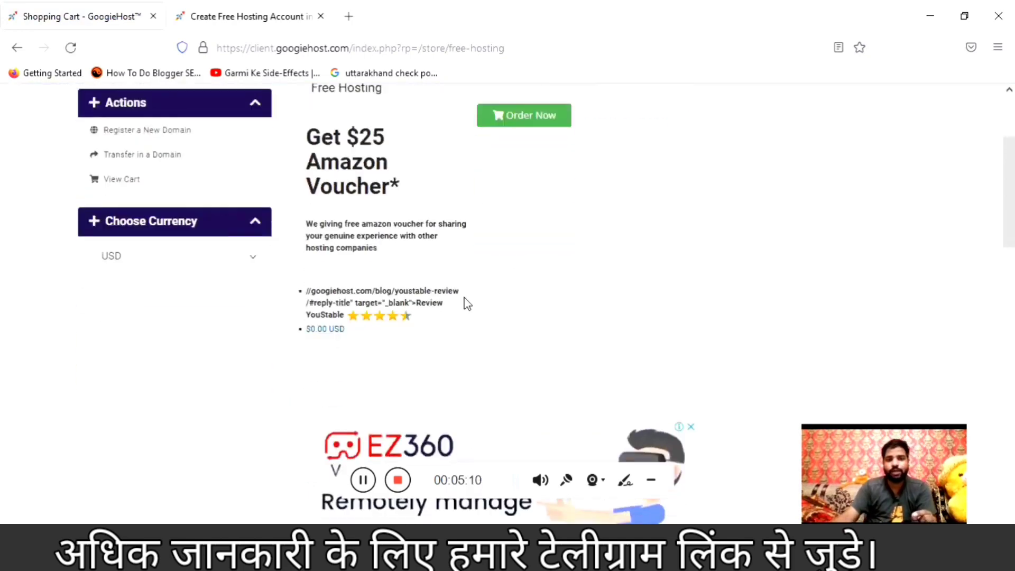
pyautogui.scroll(2, 297, 268)
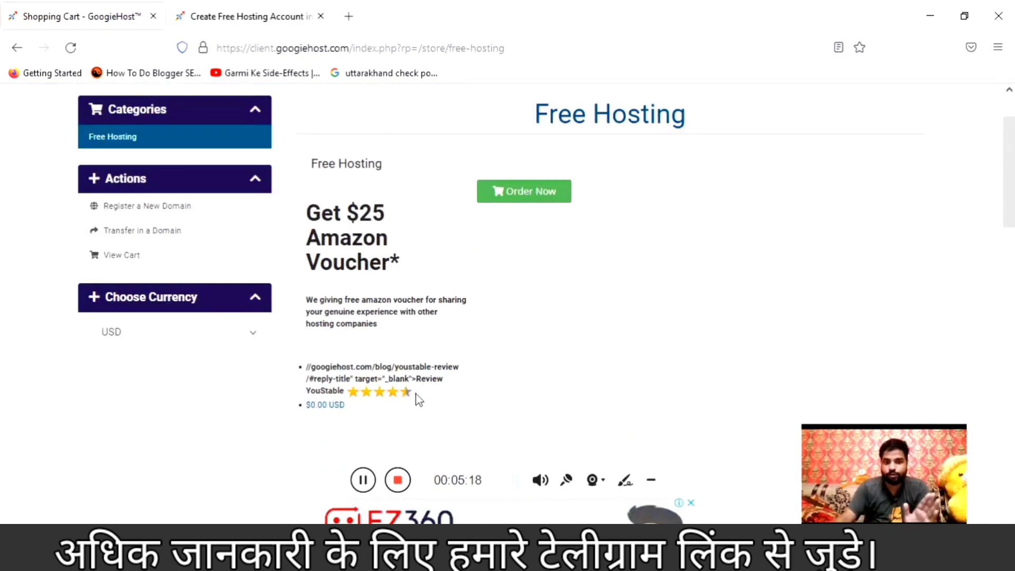
pyautogui.click(543, 200)
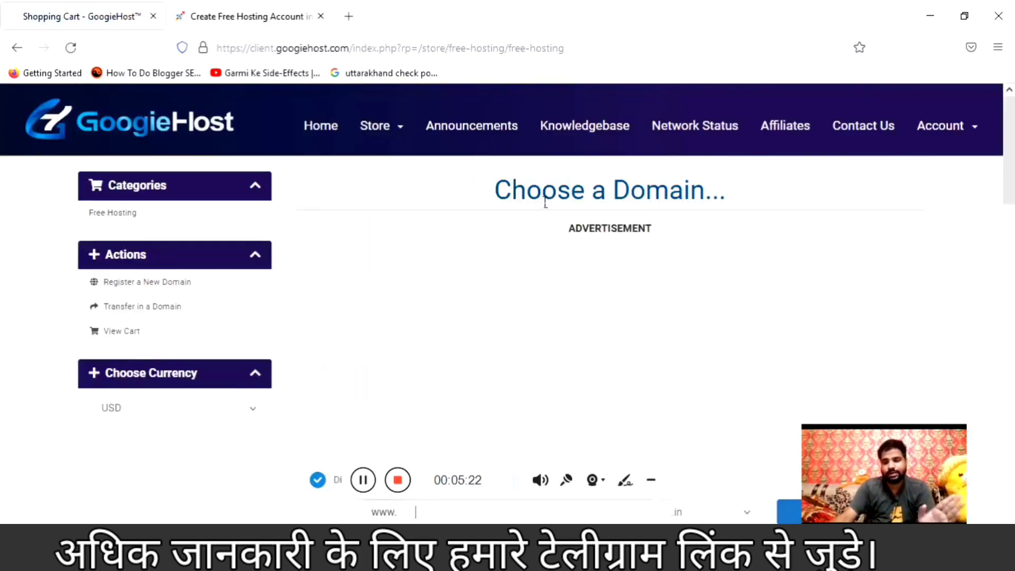
# Choose to use a GoogieHost subdomain, enter digitalvinay with the .onweb.im extension and check its availability.
pyautogui.scroll(-5, 544, 201)
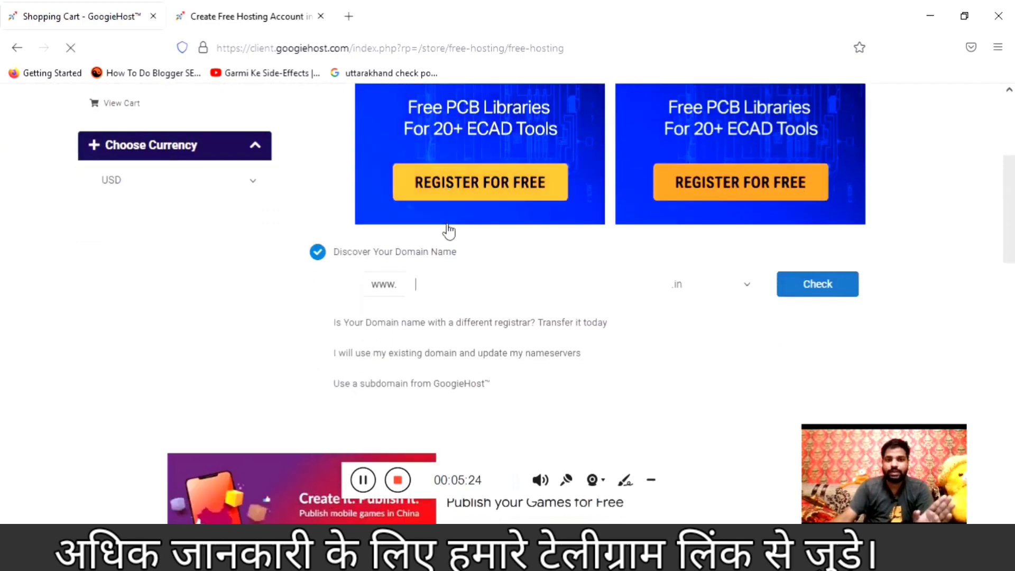
pyautogui.click(497, 298)
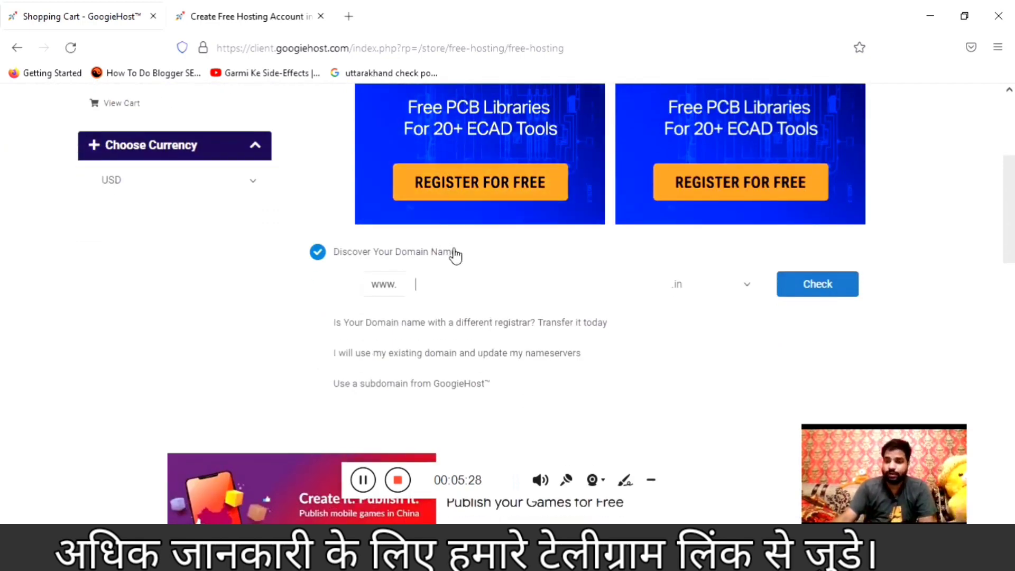
pyautogui.click(324, 390)
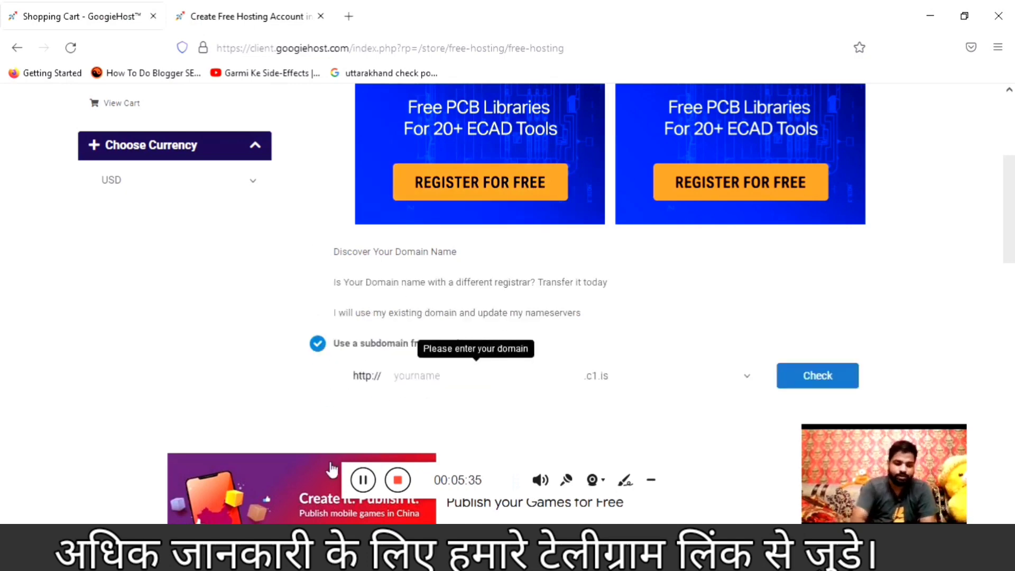
pyautogui.write('digi')
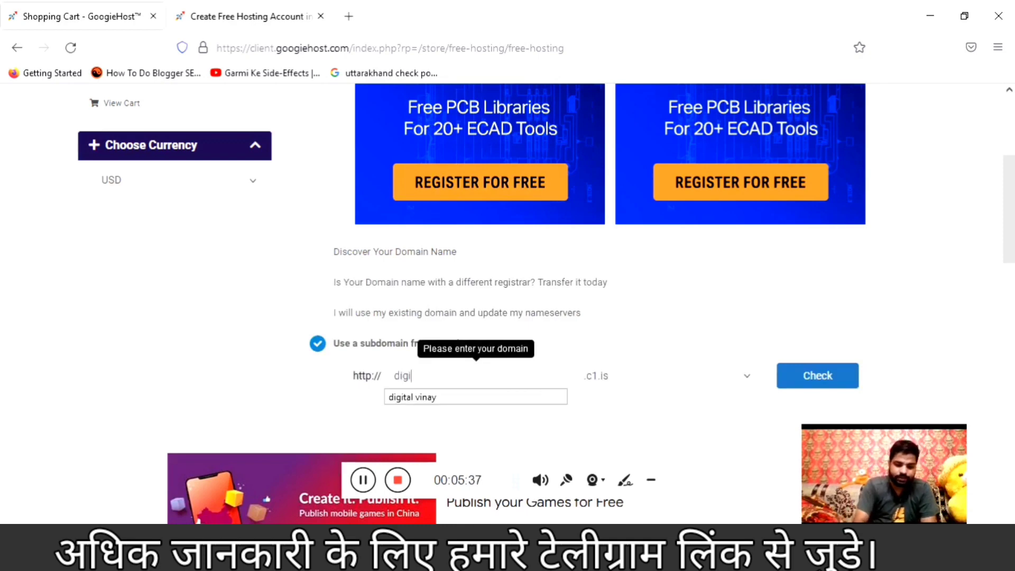
pyautogui.write('talvinay')
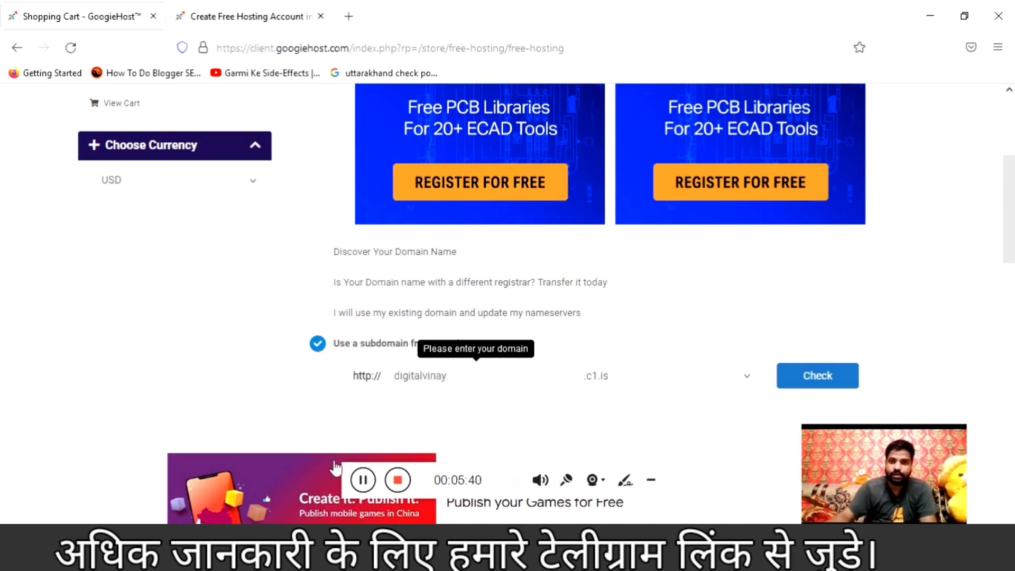
pyautogui.click(635, 383)
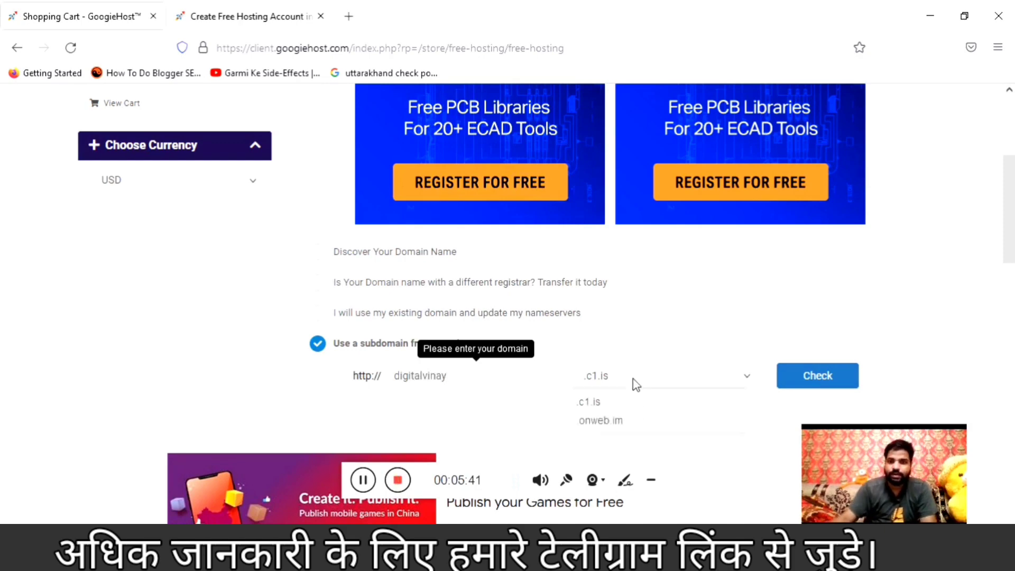
pyautogui.click(624, 421)
pyautogui.click(811, 388)
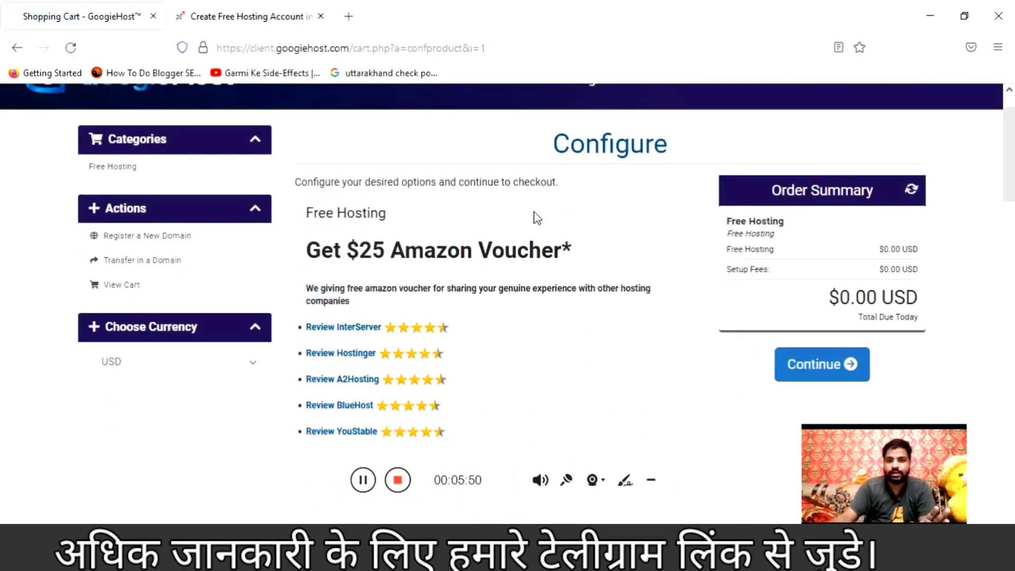
# Add the free SSL Certificate, Website Builder and Free Speed and Security Optimisation addons to the hosting order.
pyautogui.scroll(-3, 646, 240)
pyautogui.scroll(-2, 645, 245)
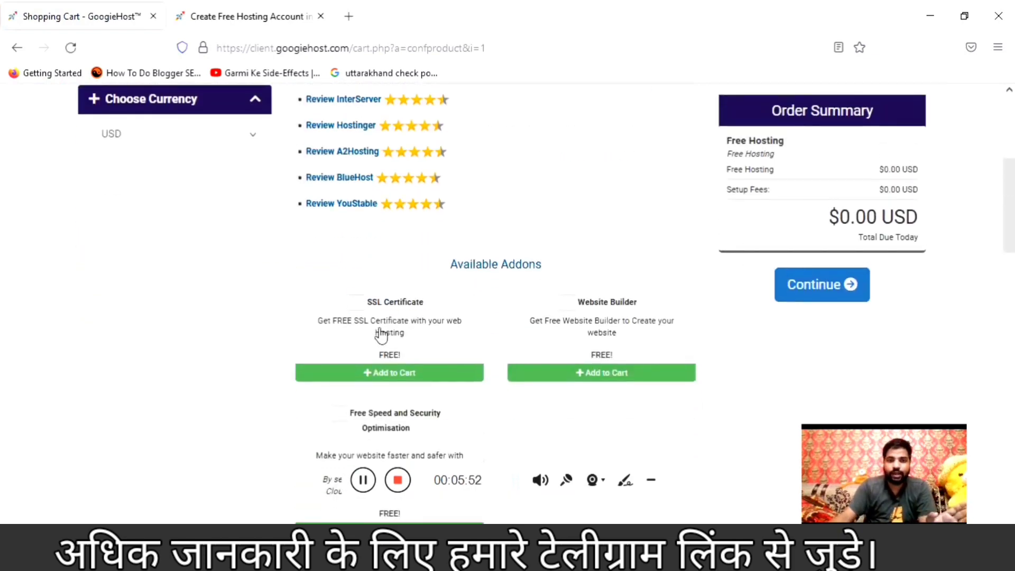
pyautogui.click(357, 303)
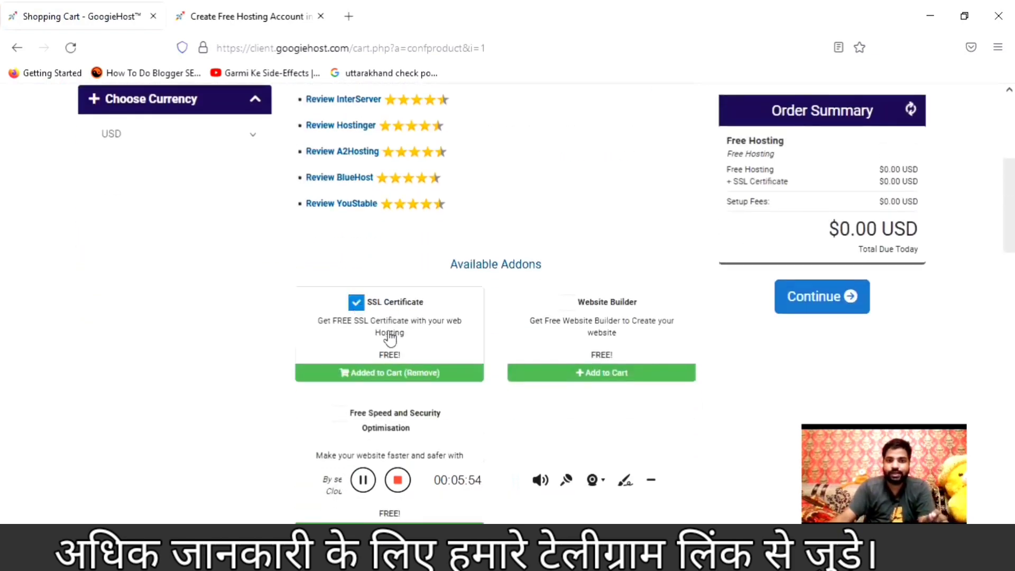
pyautogui.click(574, 302)
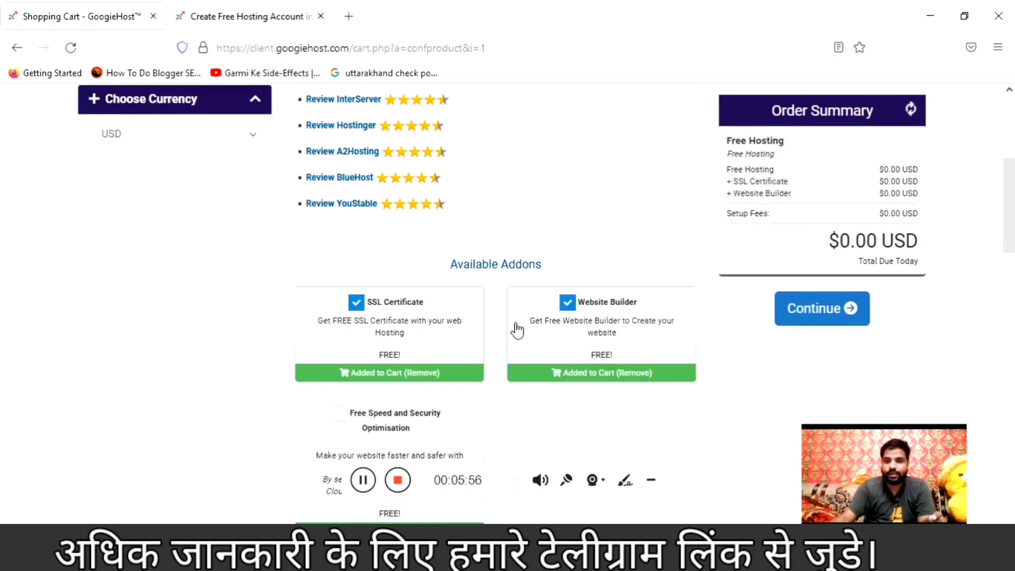
pyautogui.scroll(-3, 513, 331)
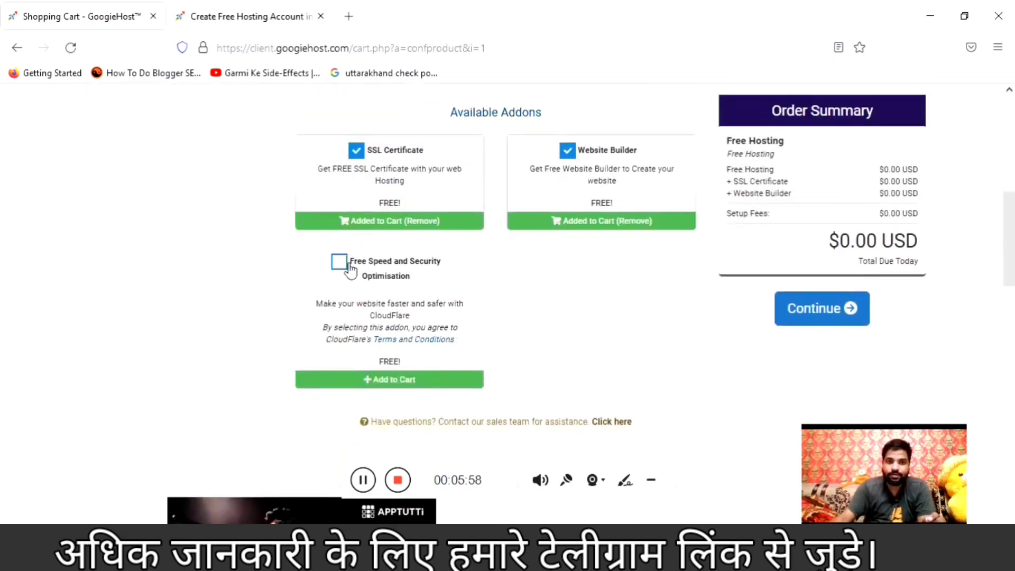
pyautogui.click(350, 266)
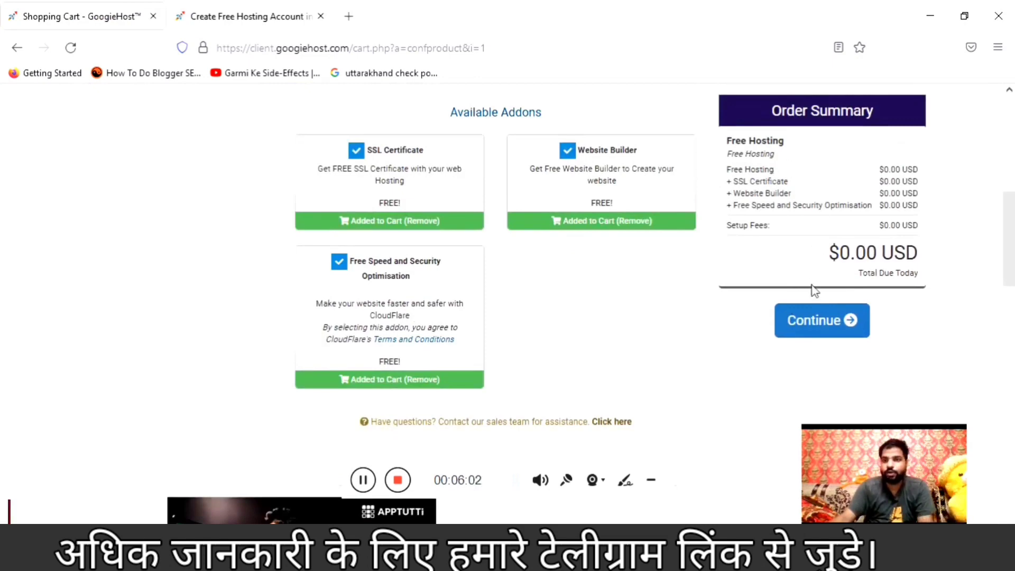
# Continue to the cart review with the configured hosting order and proceed to checkout.
pyautogui.click(831, 329)
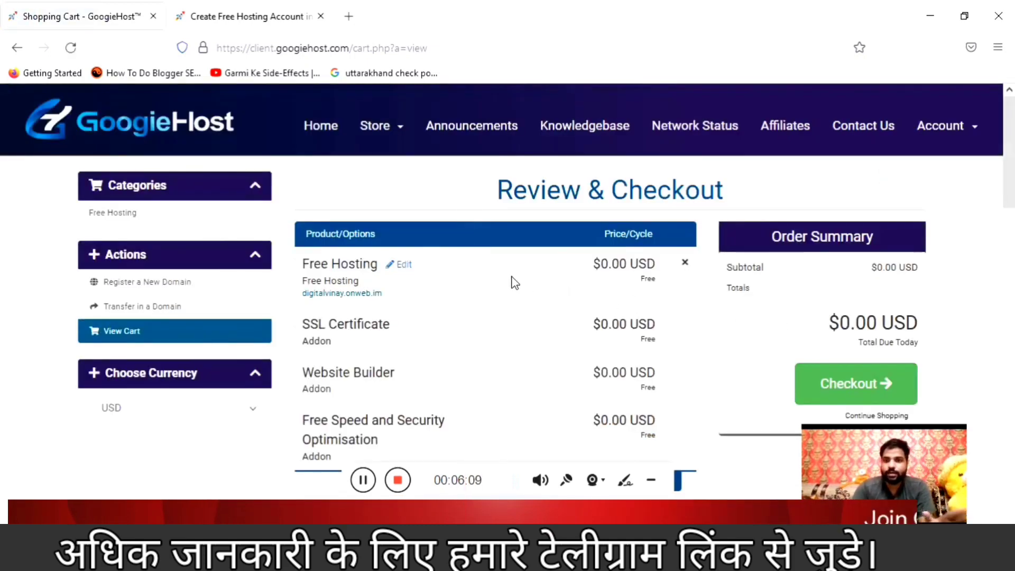
pyautogui.scroll(-2, 514, 283)
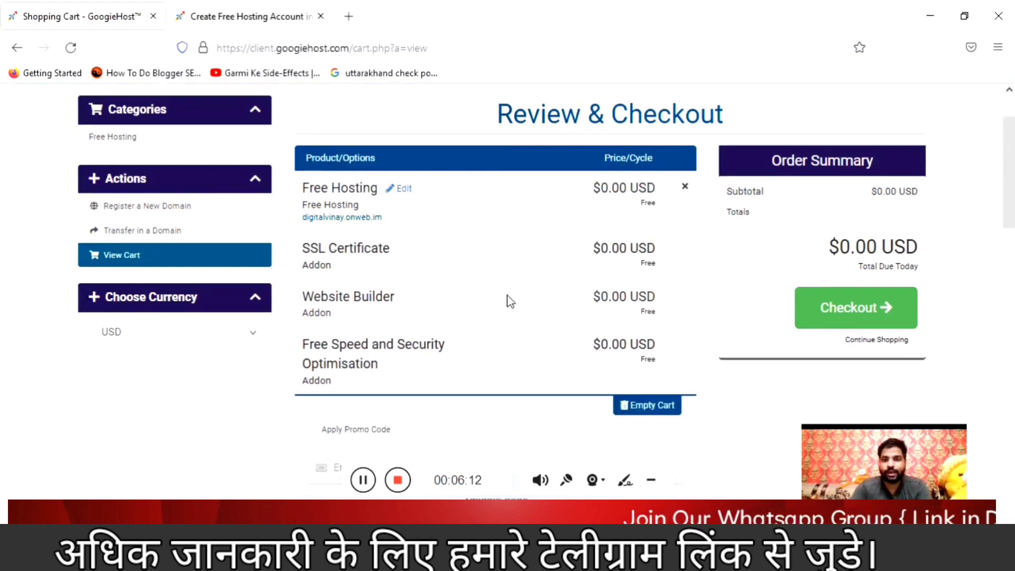
pyautogui.click(855, 322)
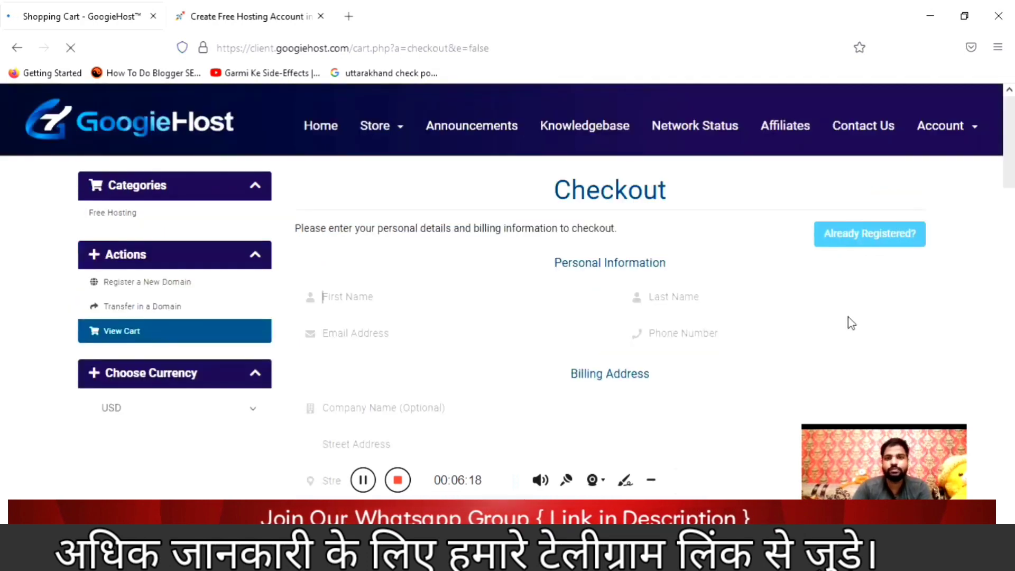
# Opt in to the mailing list and choose UPI / Card / Net Banking as the payment method for the order.
pyautogui.scroll(-1, 779, 331)
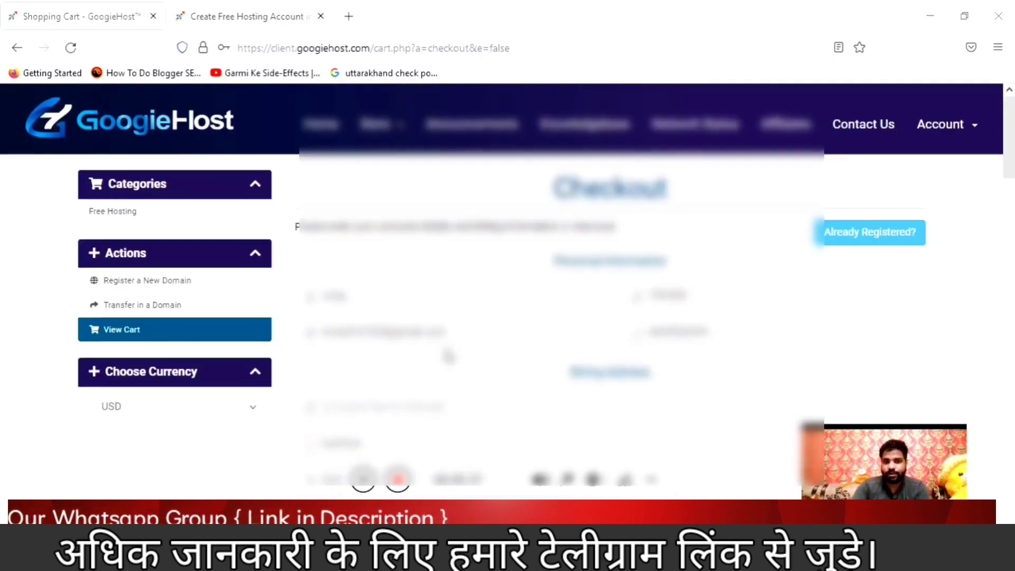
pyautogui.scroll(-5, 446, 355)
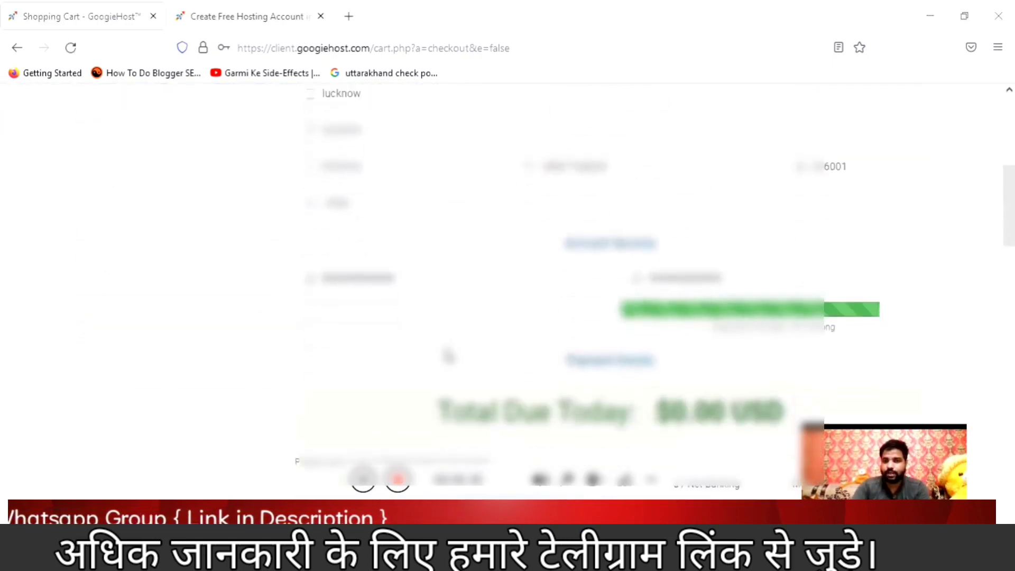
pyautogui.scroll(-3, 448, 356)
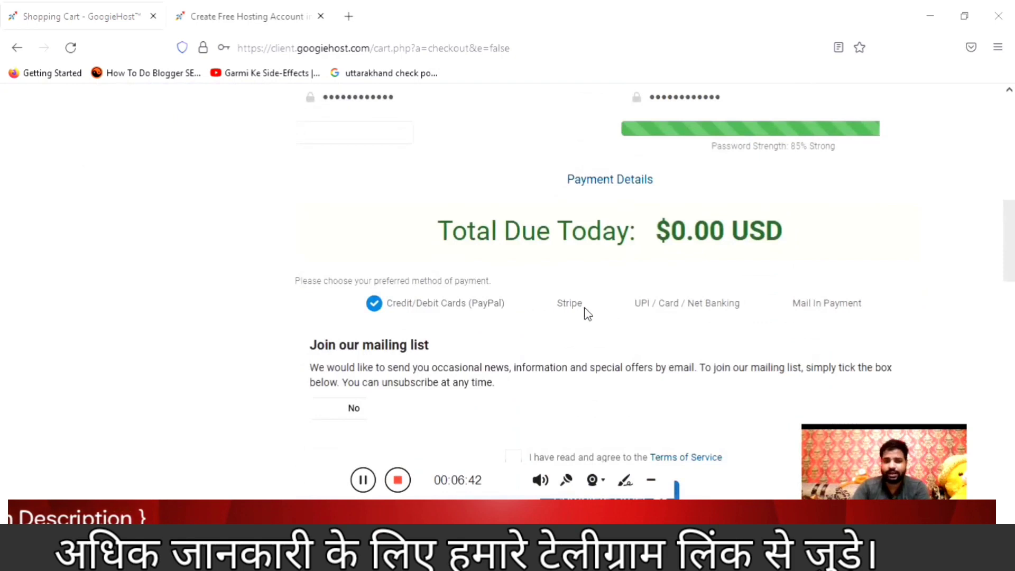
pyautogui.click(360, 412)
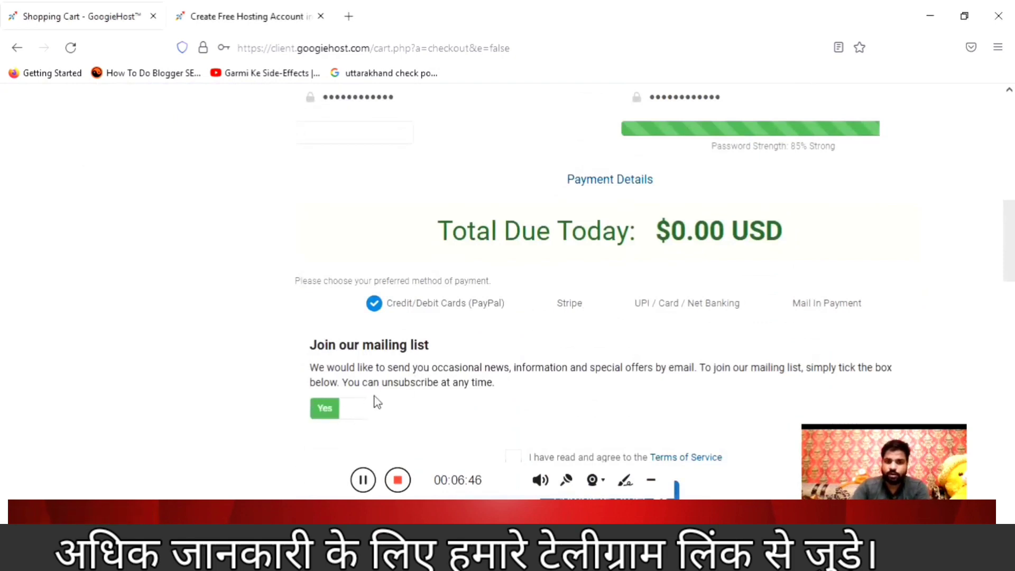
pyautogui.click(624, 305)
# Agree to the Terms of Service and complete the free hosting order.
pyautogui.scroll(-3, 582, 360)
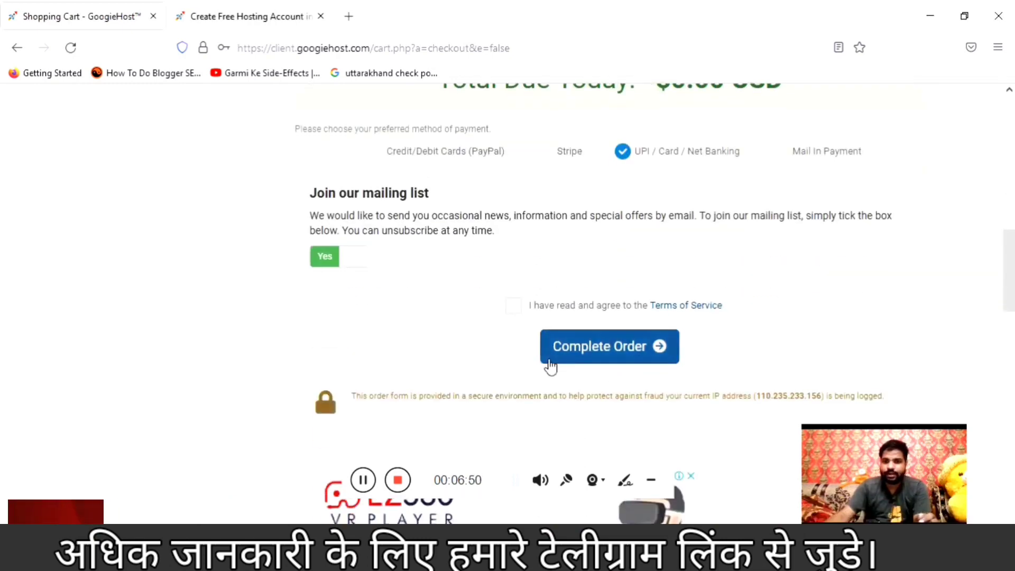
pyautogui.click(515, 306)
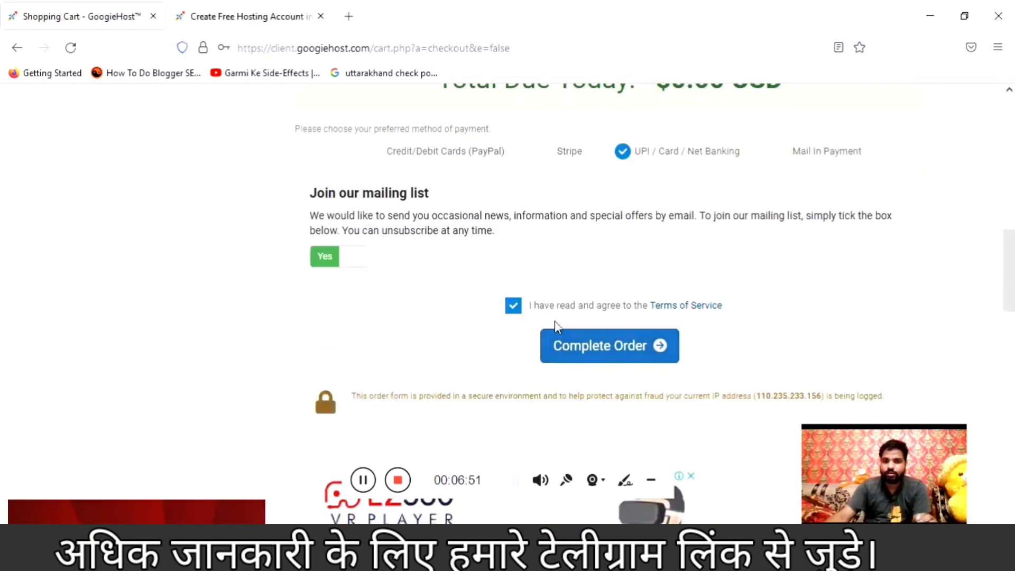
pyautogui.click(618, 361)
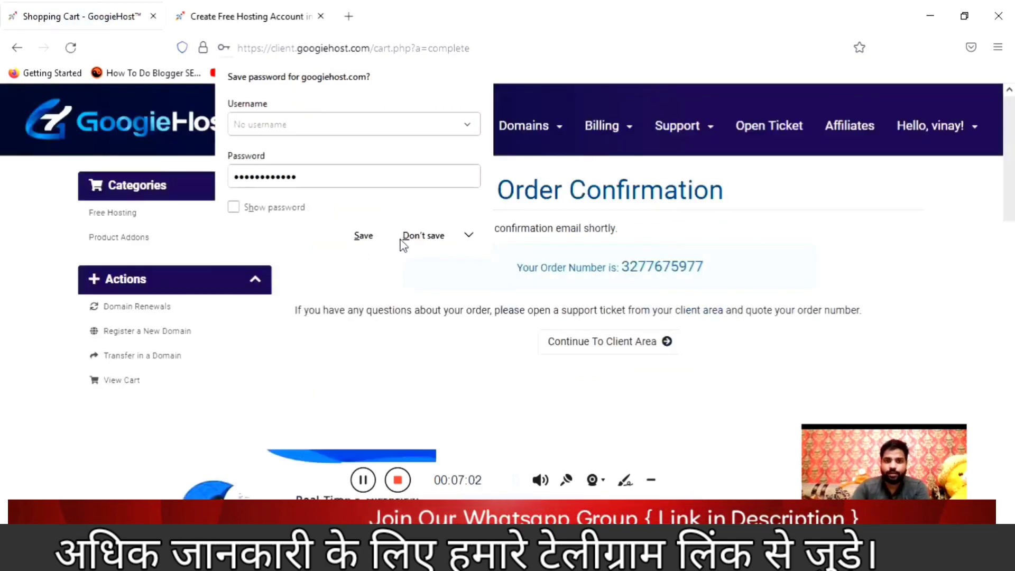
# Save the account login in the browser and select the order number on the Order Confirmation page.
pyautogui.click(372, 240)
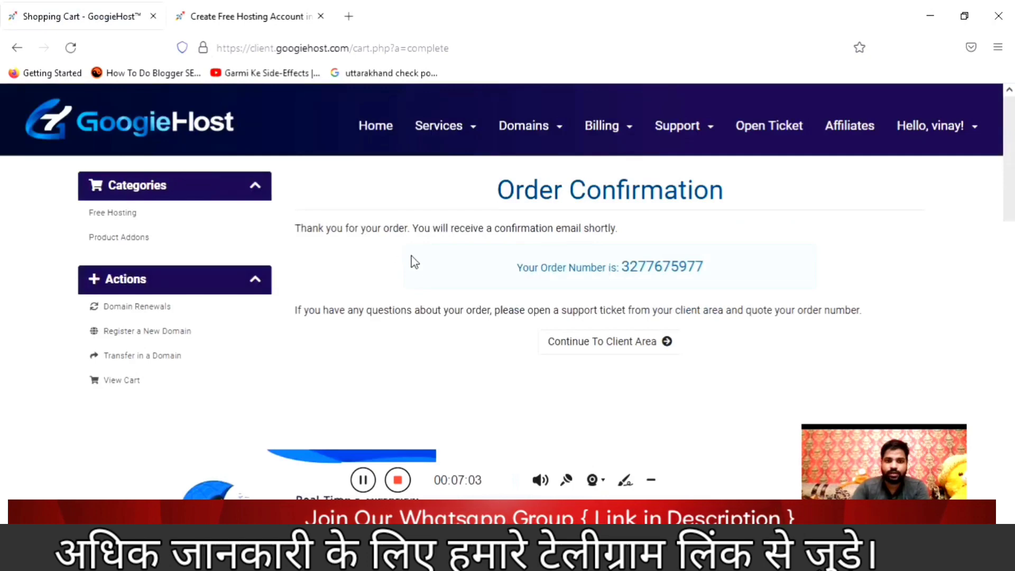
pyautogui.doubleClick(651, 267)
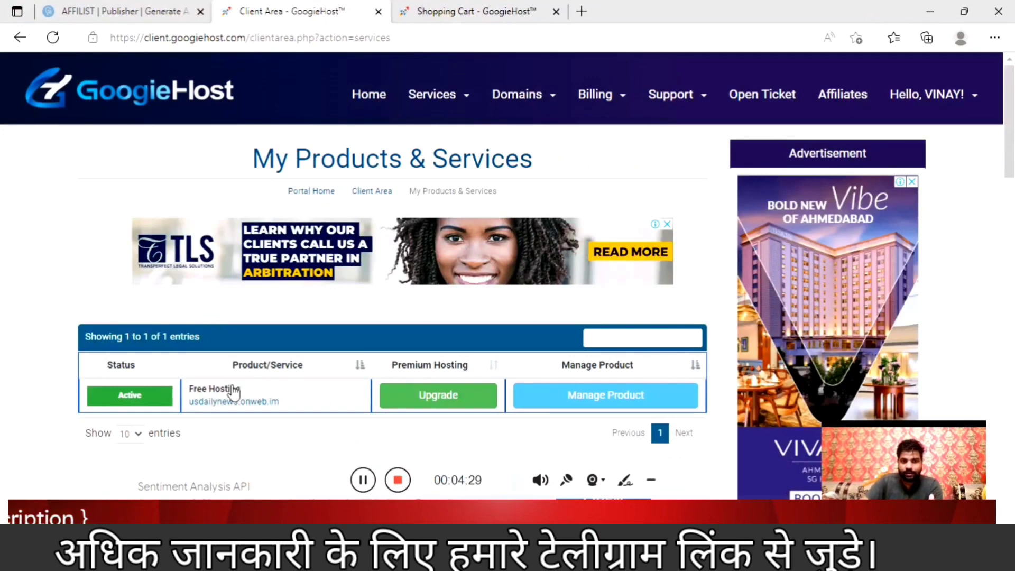
# Check the status of the Free Hosting service usdailynews.onweb.im in My Products & Services.
pyautogui.scroll(-1, 234, 393)
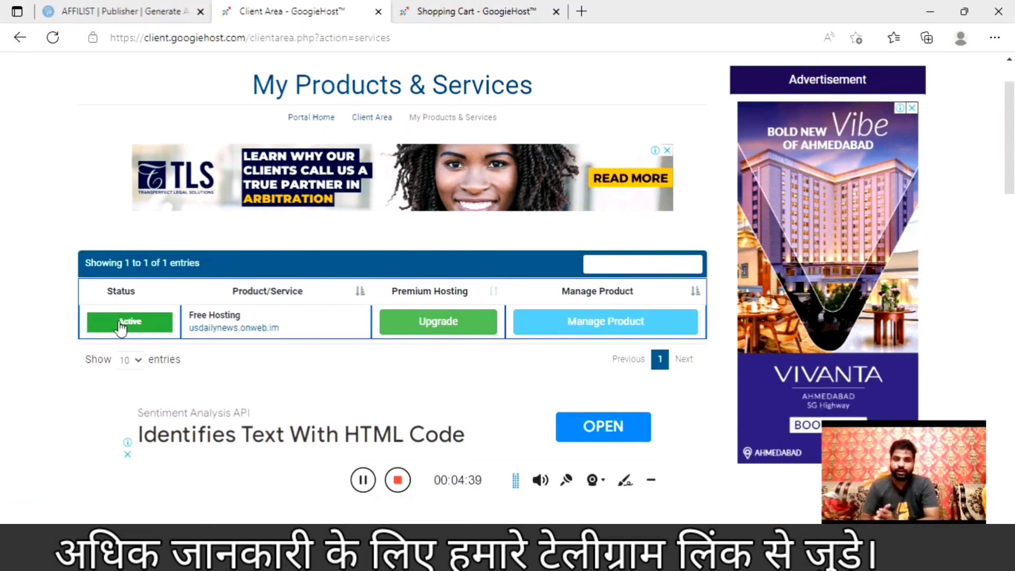
pyautogui.scroll(2, 121, 326)
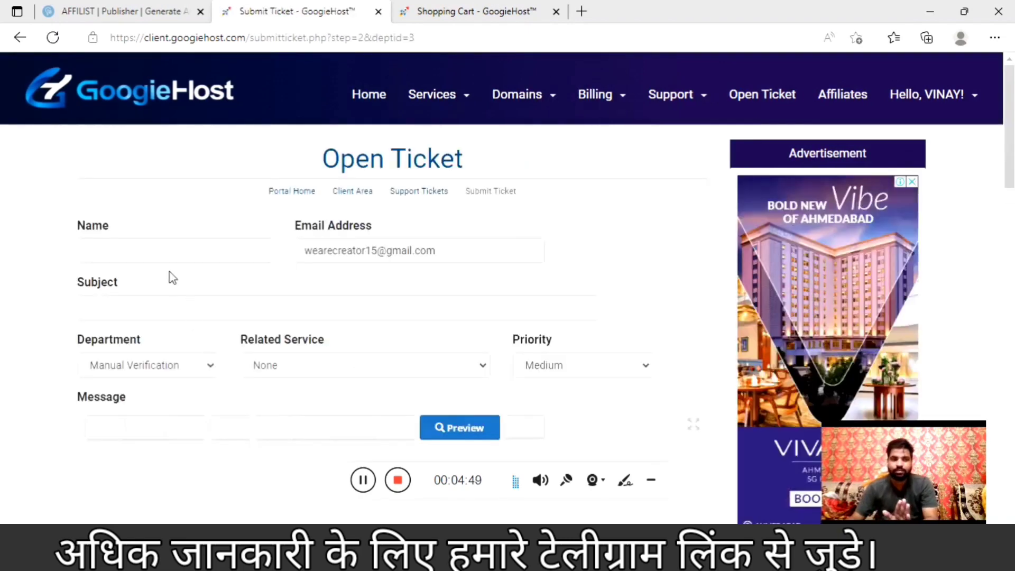
# Enter "email verification link not working" as the Manual Verification ticket's subject and look over the message, attachment and submission sections.
pyautogui.click(176, 320)
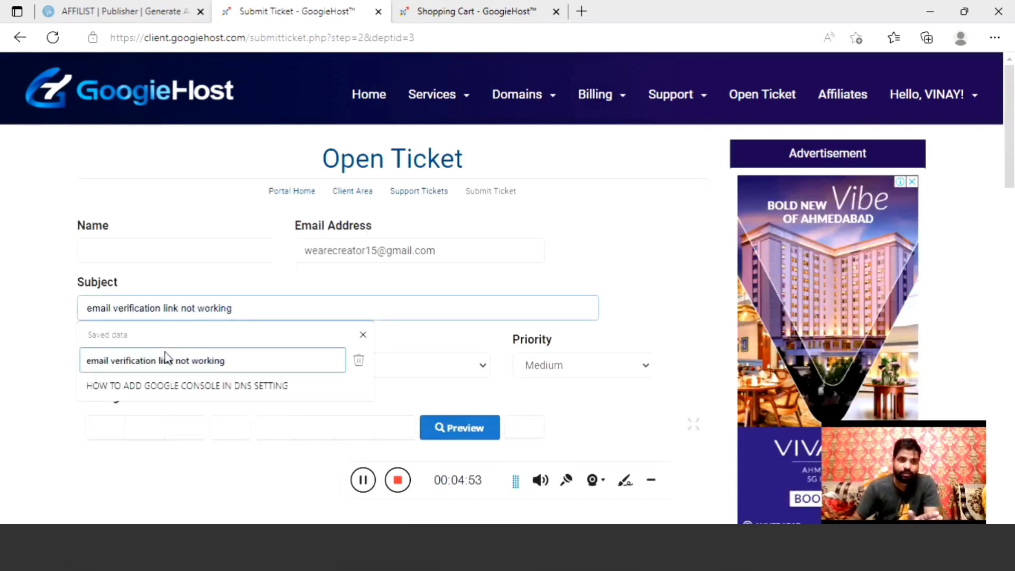
pyautogui.click(189, 361)
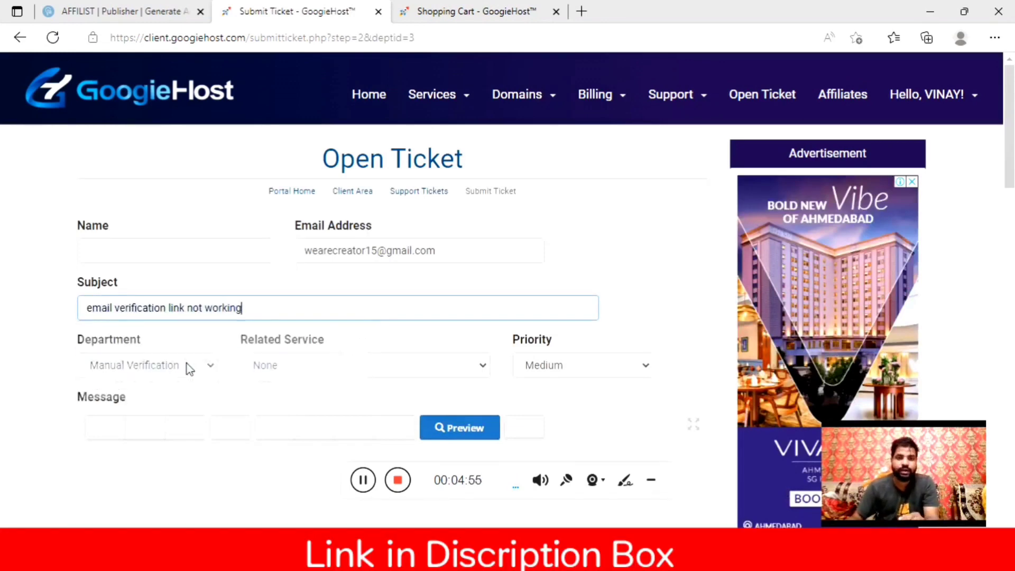
pyautogui.scroll(-1, 159, 413)
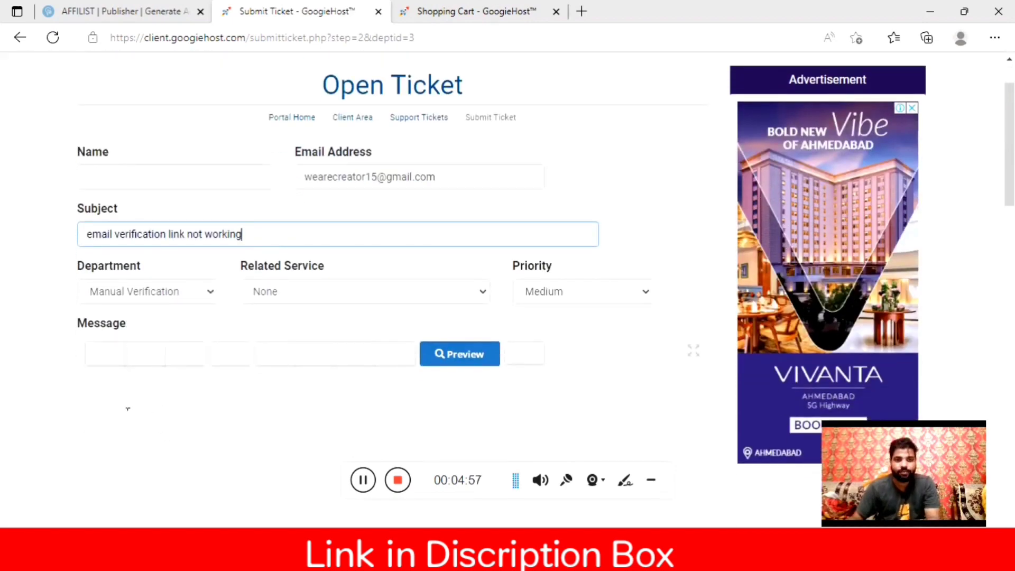
pyautogui.scroll(-5, 127, 409)
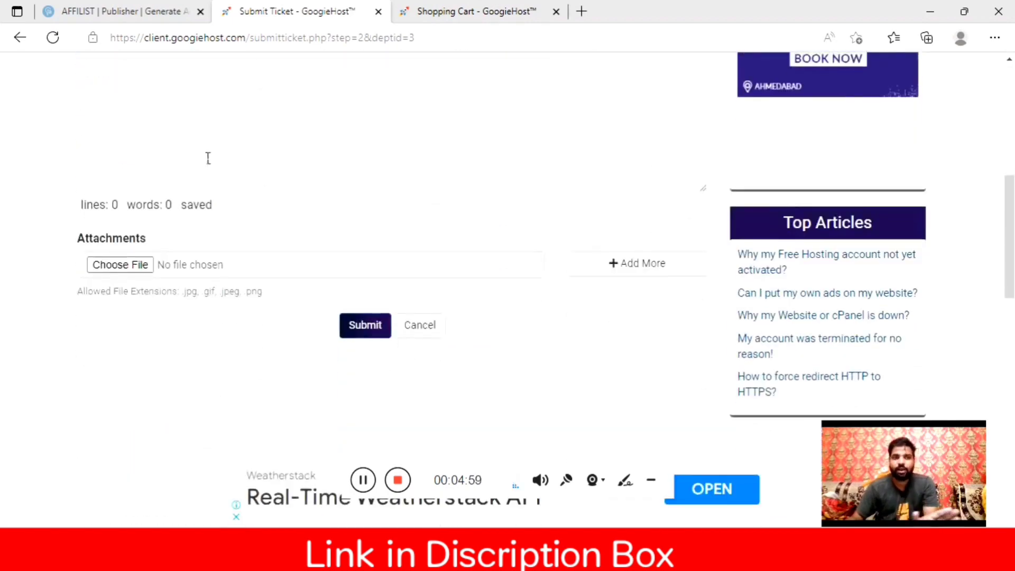
pyautogui.scroll(6, 208, 159)
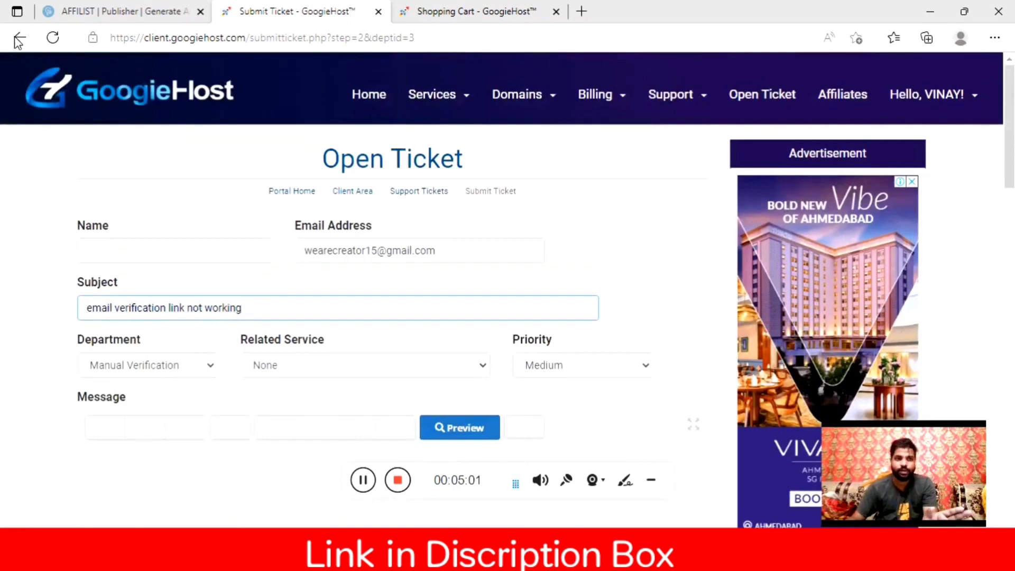
# Leave the ticket form without submitting it and show the client area's Services options.
pyautogui.click(18, 40)
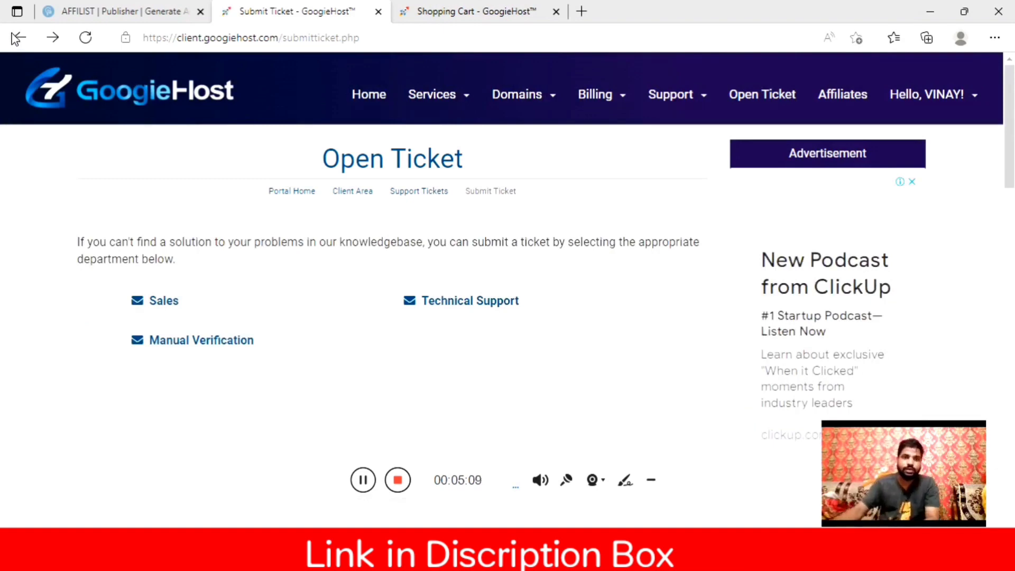
pyautogui.click(446, 97)
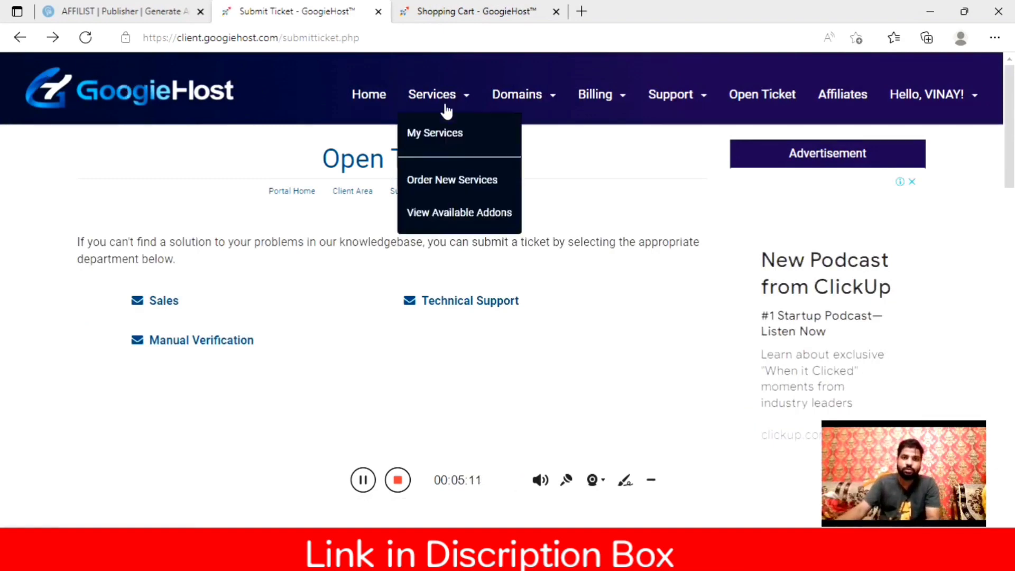
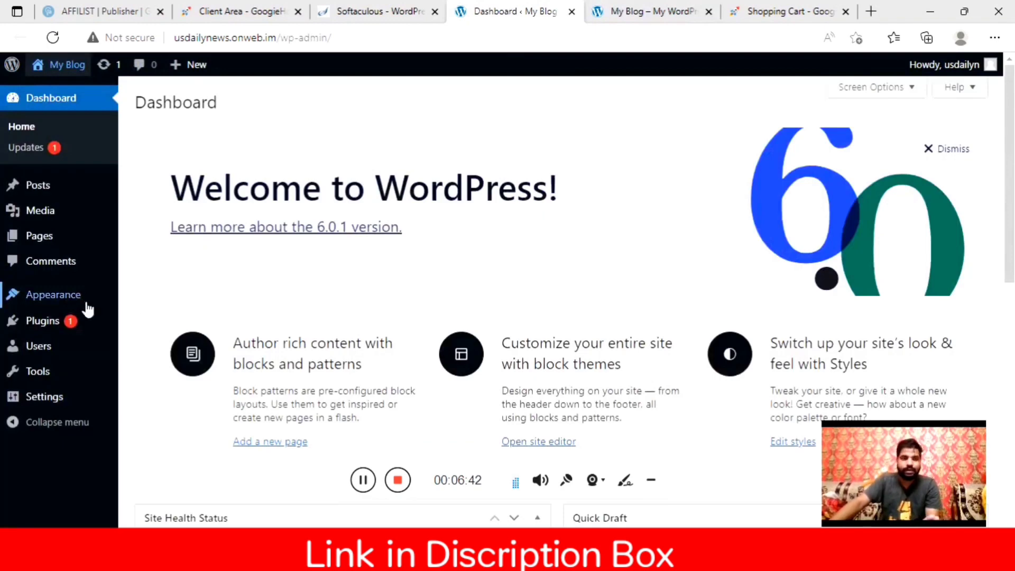
# Go to the themes of the usdailynews.onweb.im WordPress site and start adding a new theme.
pyautogui.moveTo(62, 313)
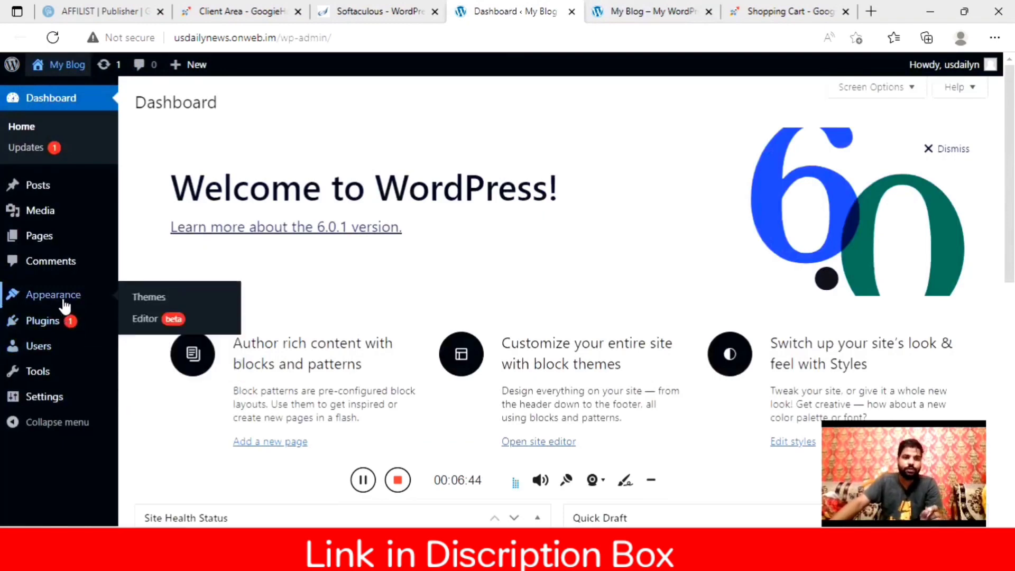
pyautogui.click(143, 299)
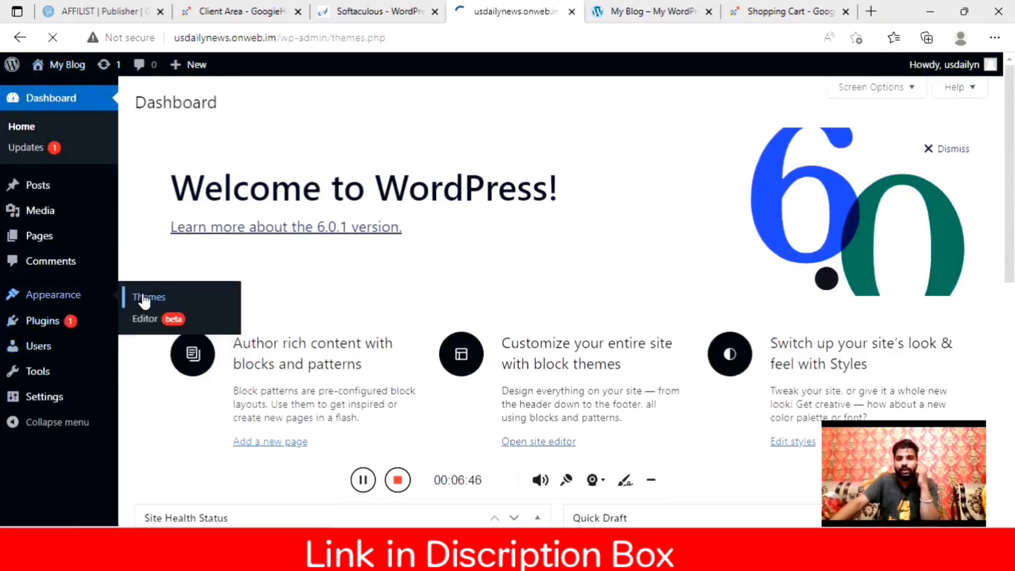
pyautogui.scroll(-1, 418, 315)
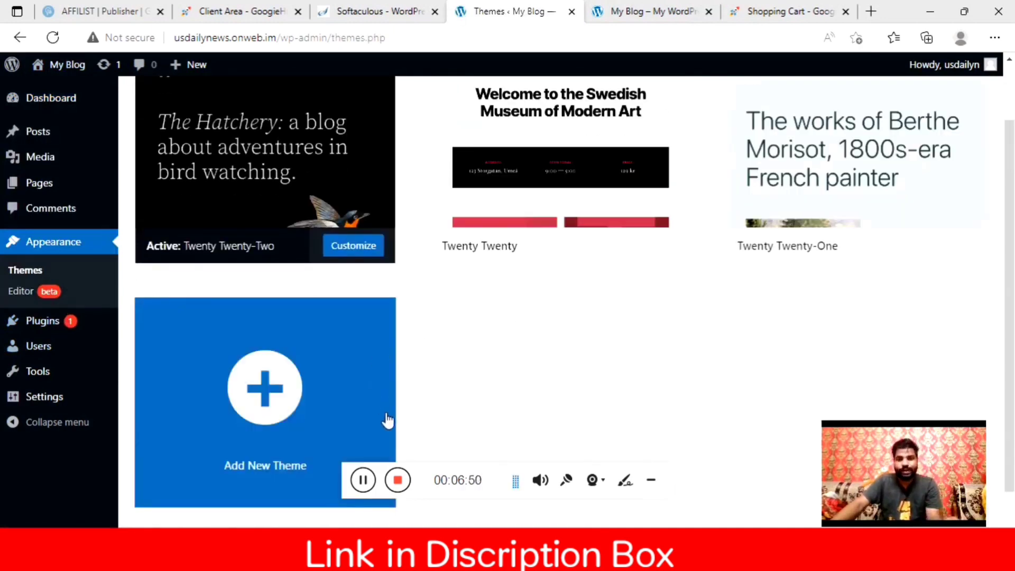
pyautogui.click(279, 402)
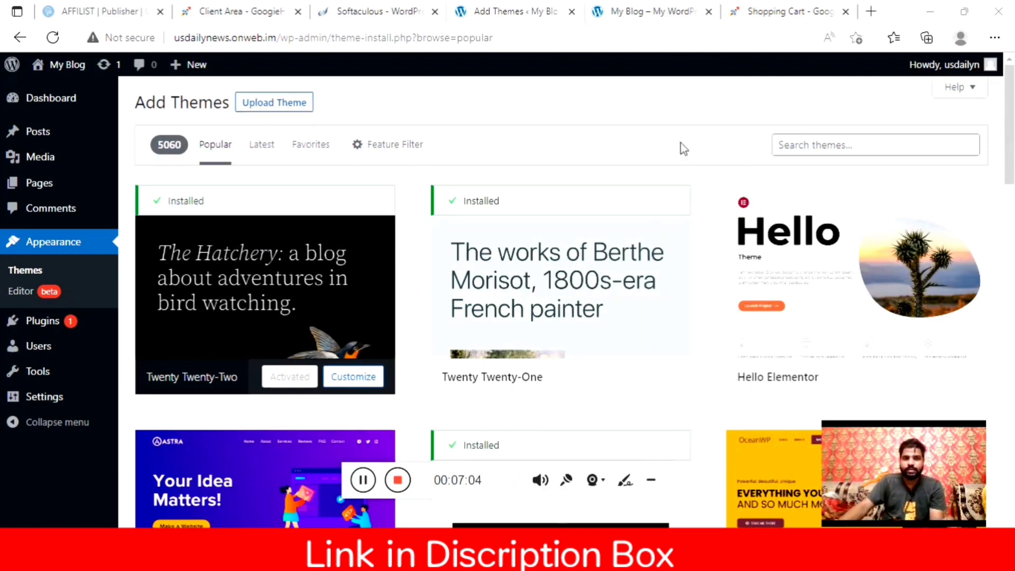
# Search the theme library for "newsment" and install the Newsment theme.
pyautogui.click(823, 151)
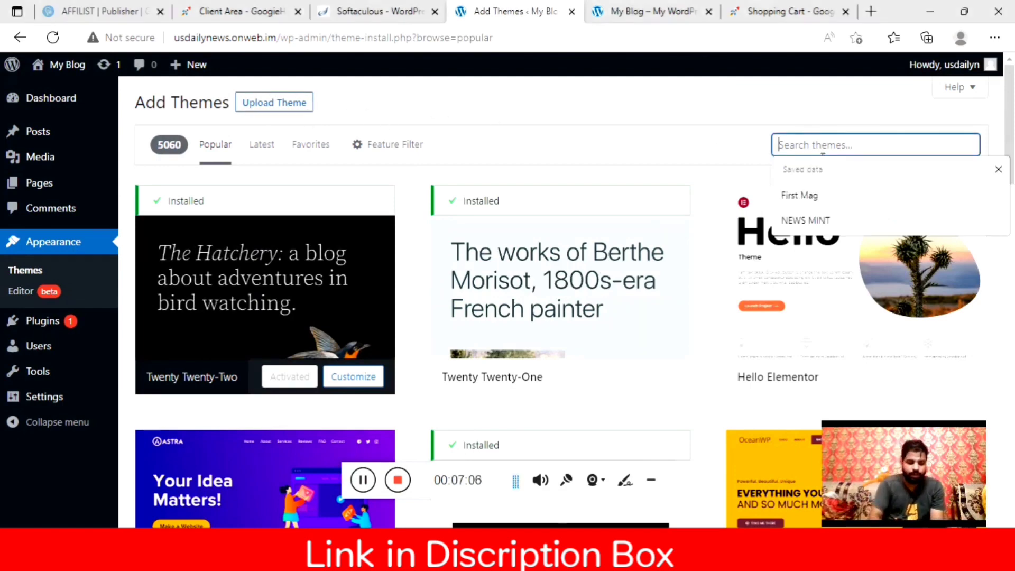
pyautogui.write('ne')
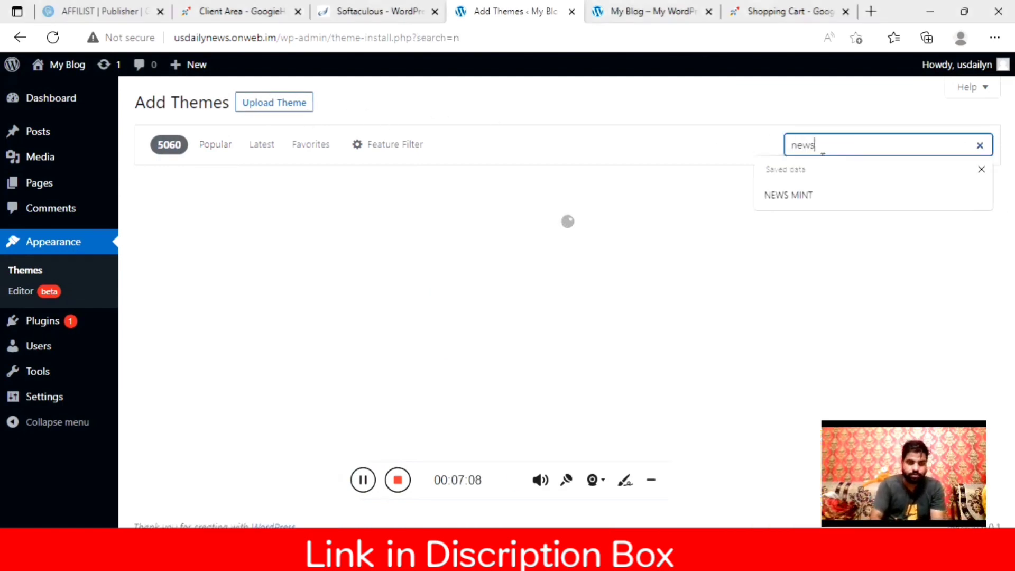
pyautogui.write('ws')
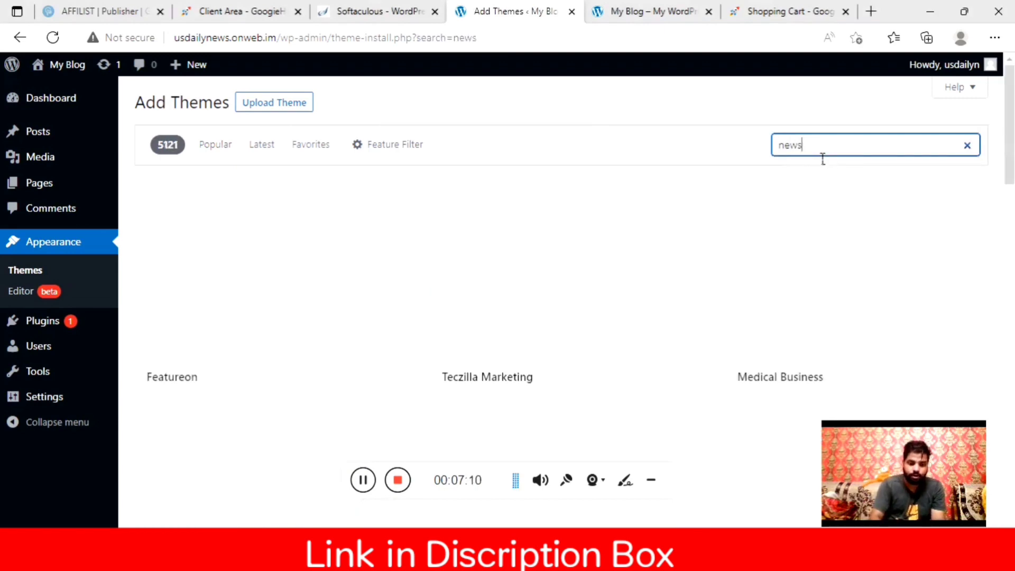
pyautogui.write('ment')
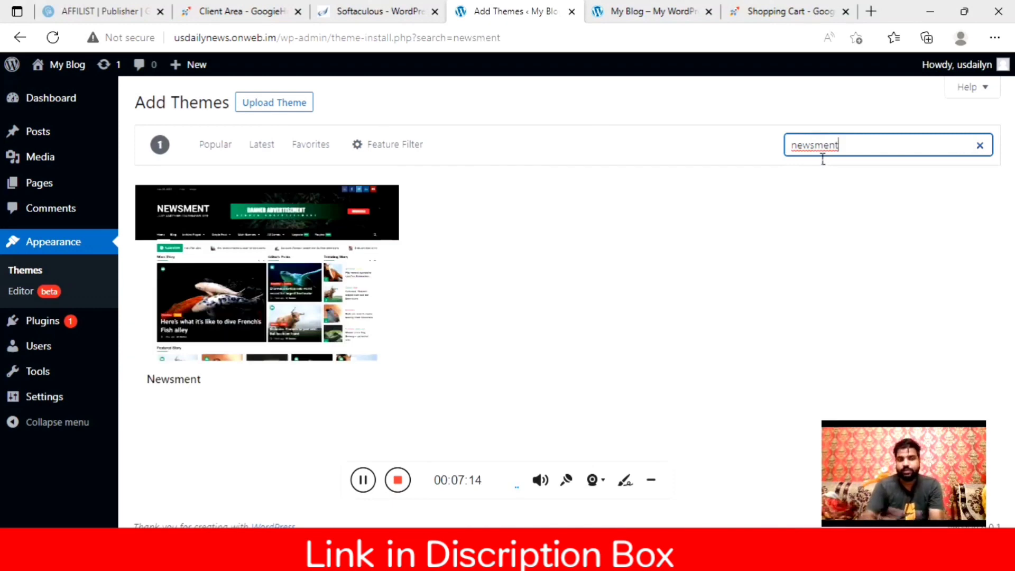
pyautogui.moveTo(311, 281)
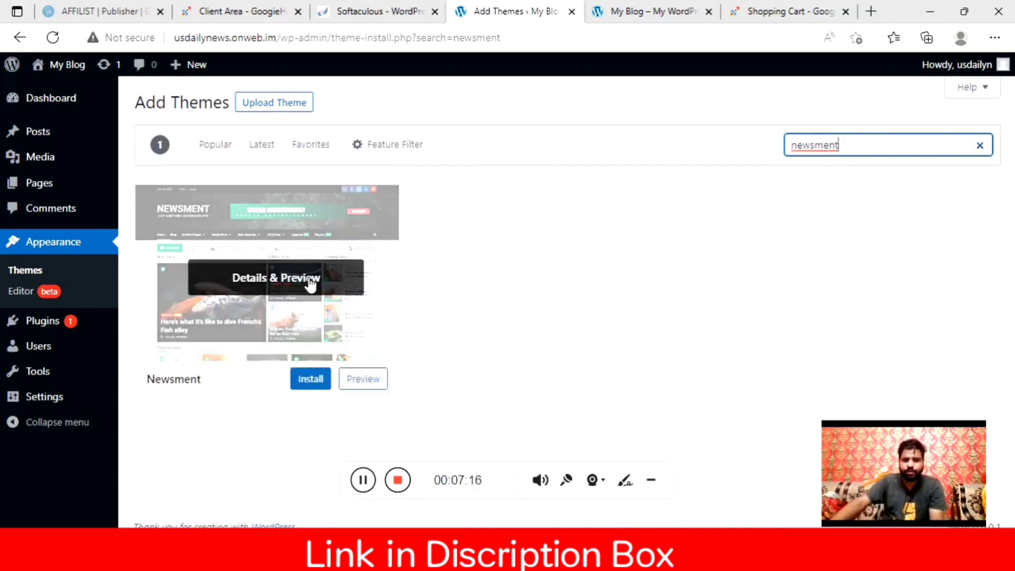
pyautogui.rightClick(316, 383)
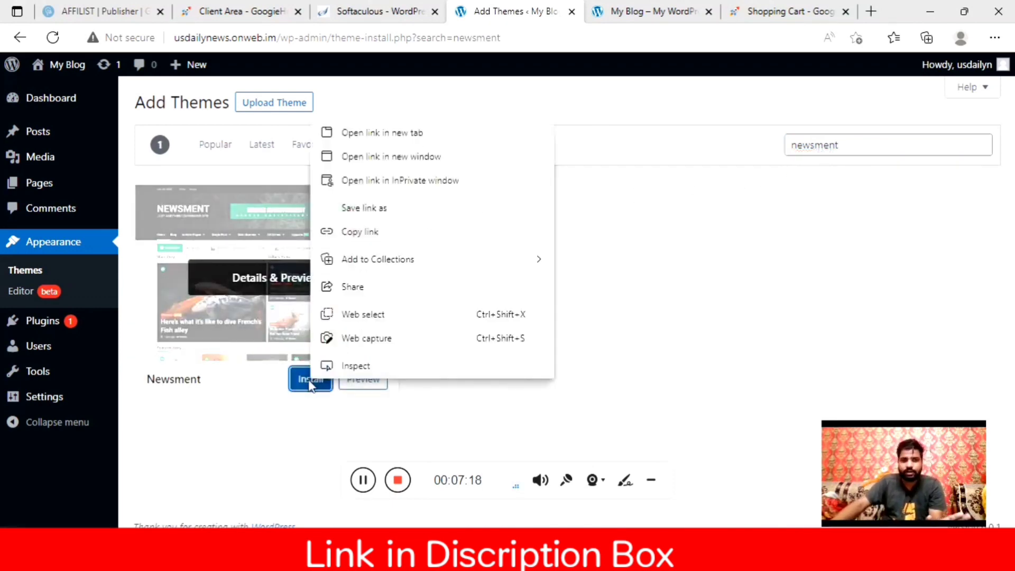
pyautogui.click(298, 388)
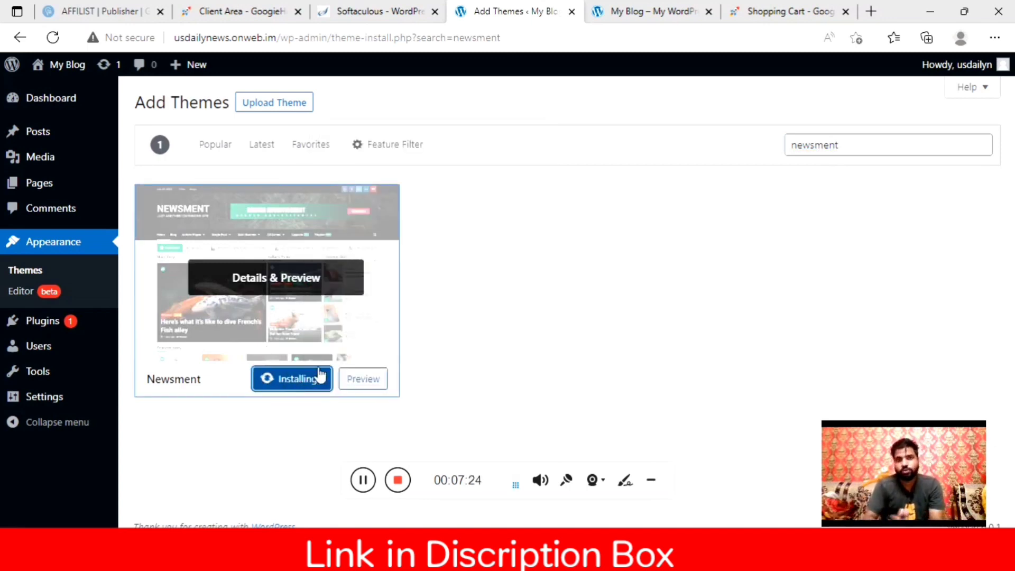
# Reload the blog's front page during the installation and activate the Newsment theme.
pyautogui.click(602, 20)
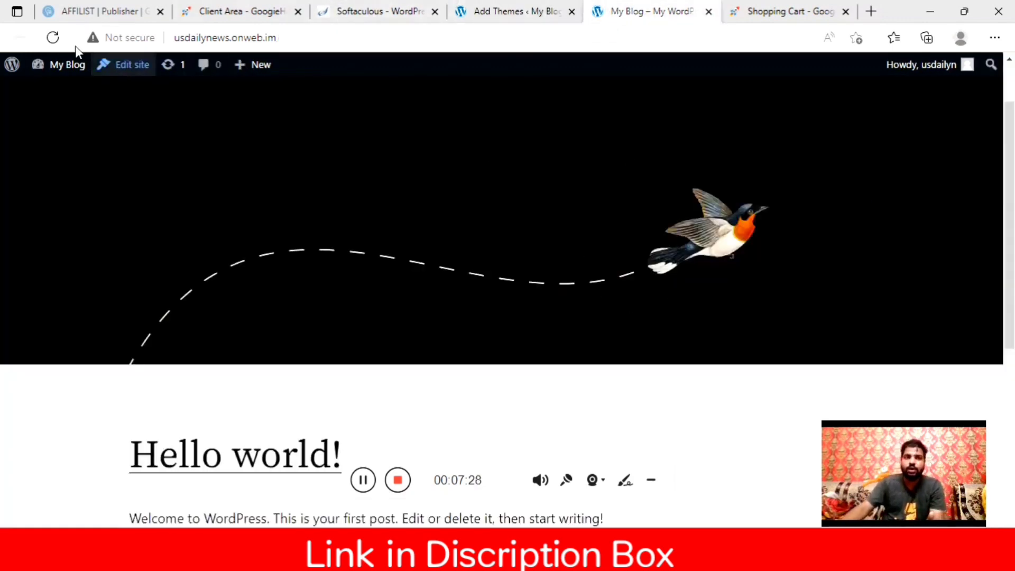
pyautogui.click(57, 37)
pyautogui.click(489, 15)
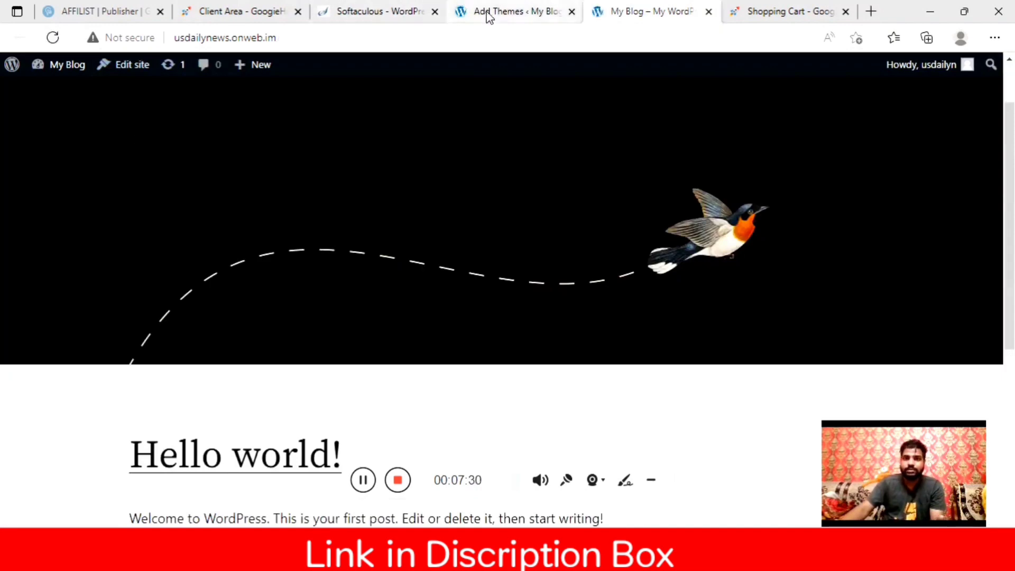
pyautogui.click(295, 384)
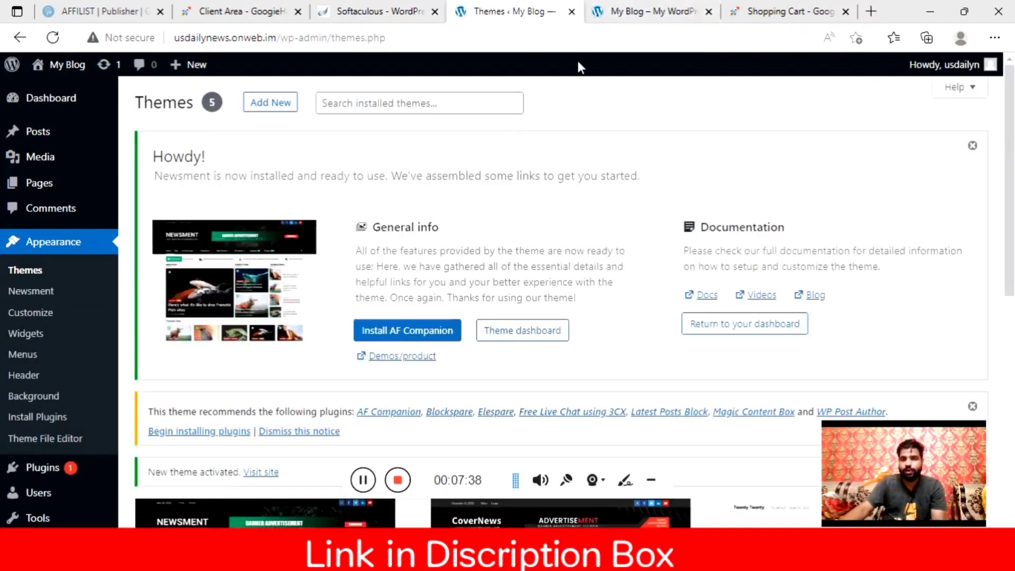
# Reload the blog's front page to examine the new theme's layout, and return to the theme administration.
pyautogui.click(642, 12)
pyautogui.click(53, 38)
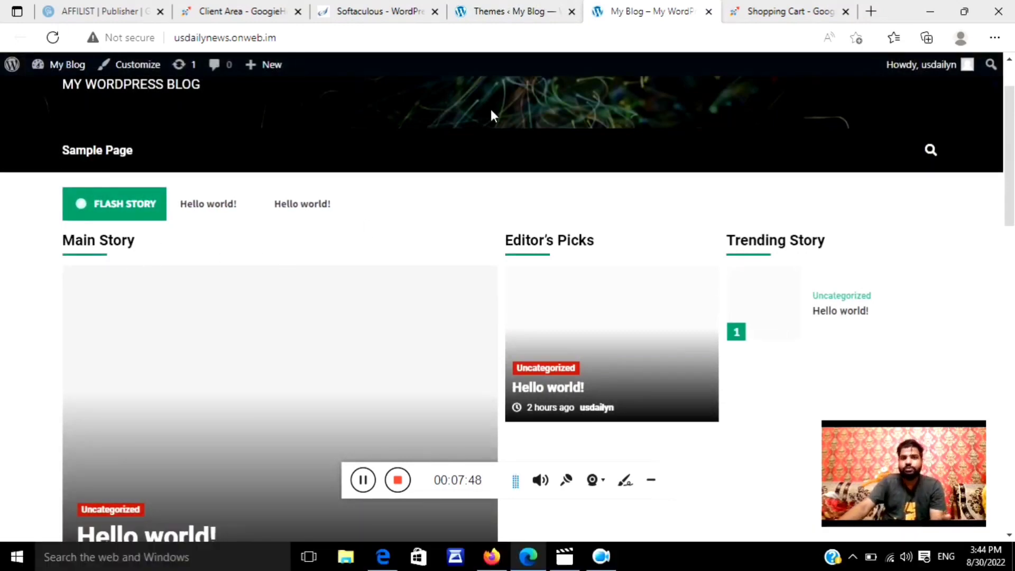
pyautogui.click(485, 15)
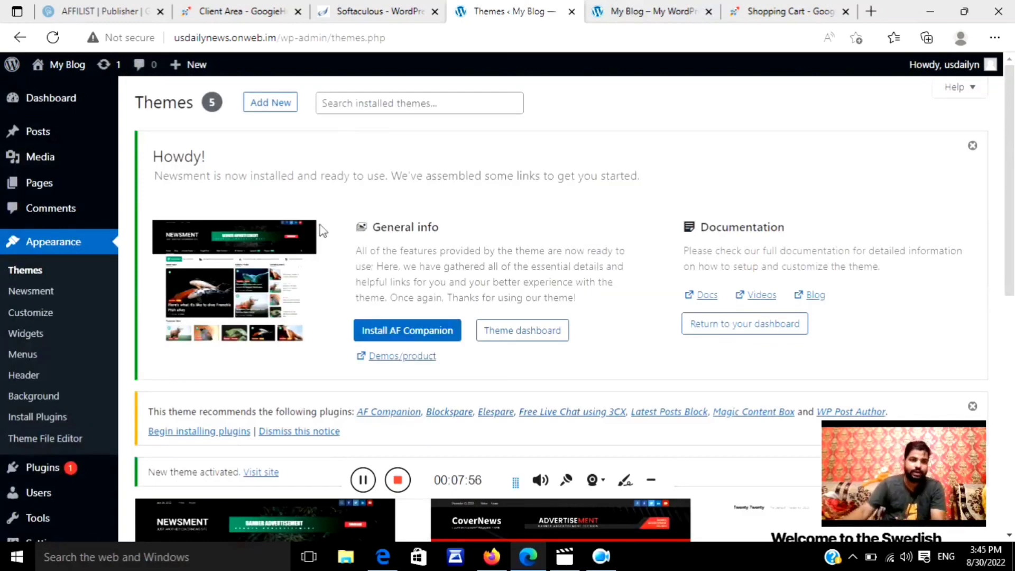
# Open the installed plugins list and start adding a new plugin.
pyautogui.click(45, 474)
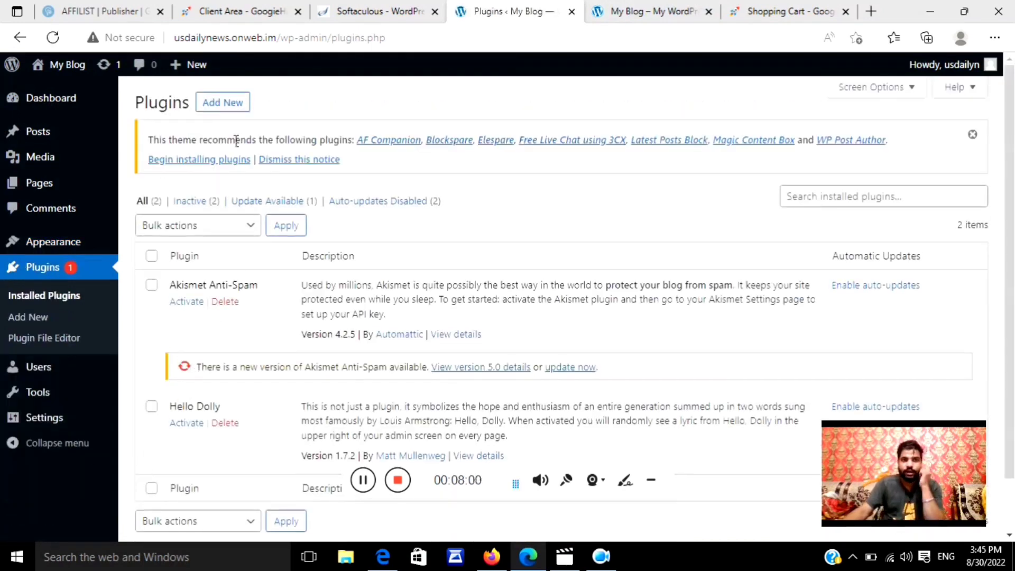
pyautogui.click(233, 108)
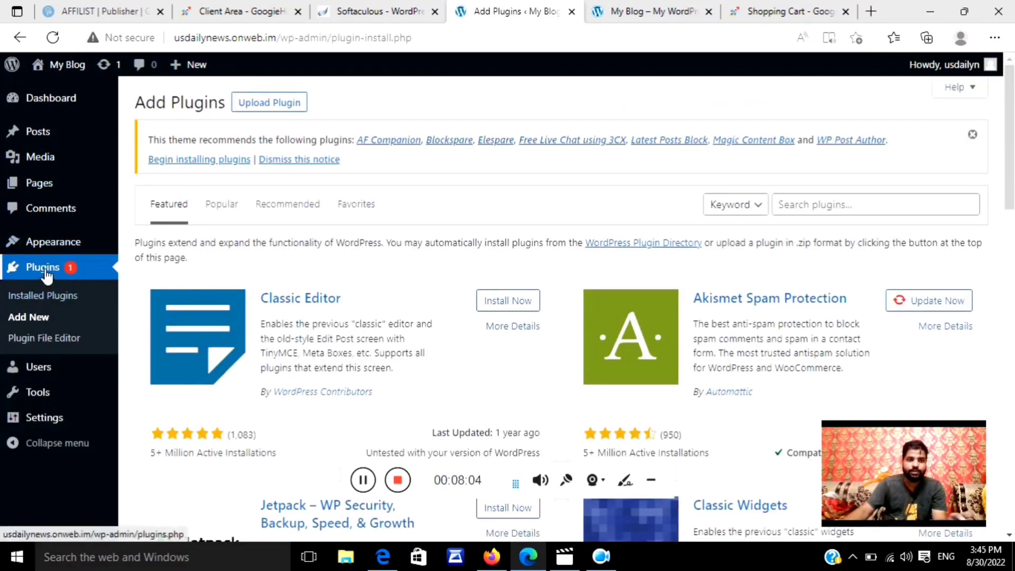
pyautogui.click(47, 272)
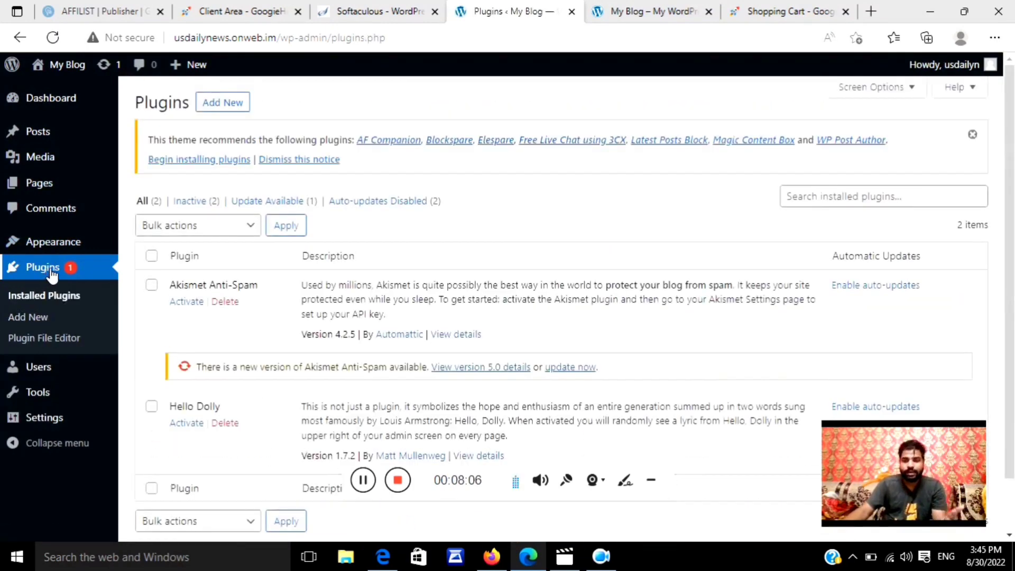
pyautogui.click(220, 106)
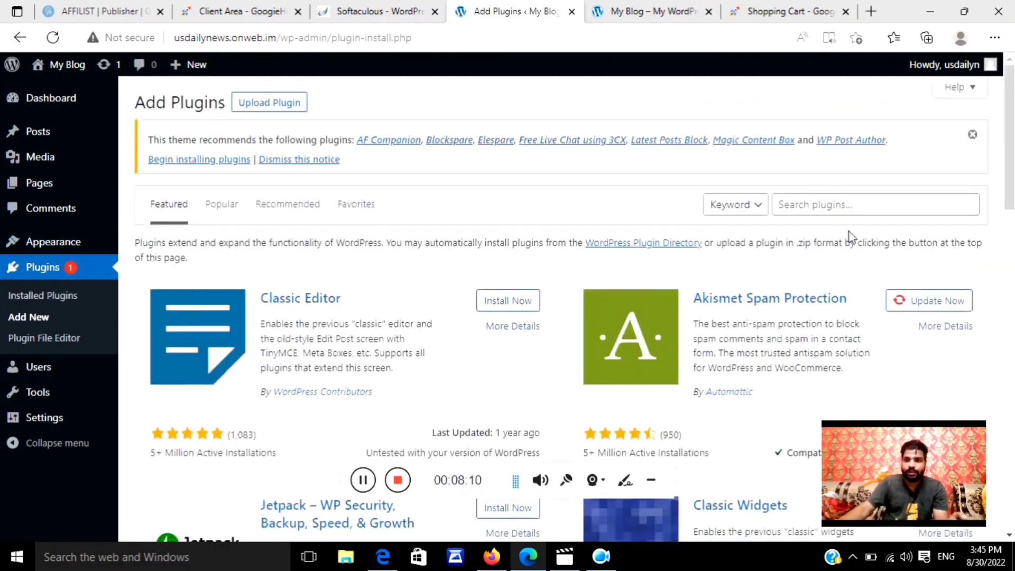
# Search the plugin library for "web story", then install and activate Google's Web Stories plugin.
pyautogui.click(845, 211)
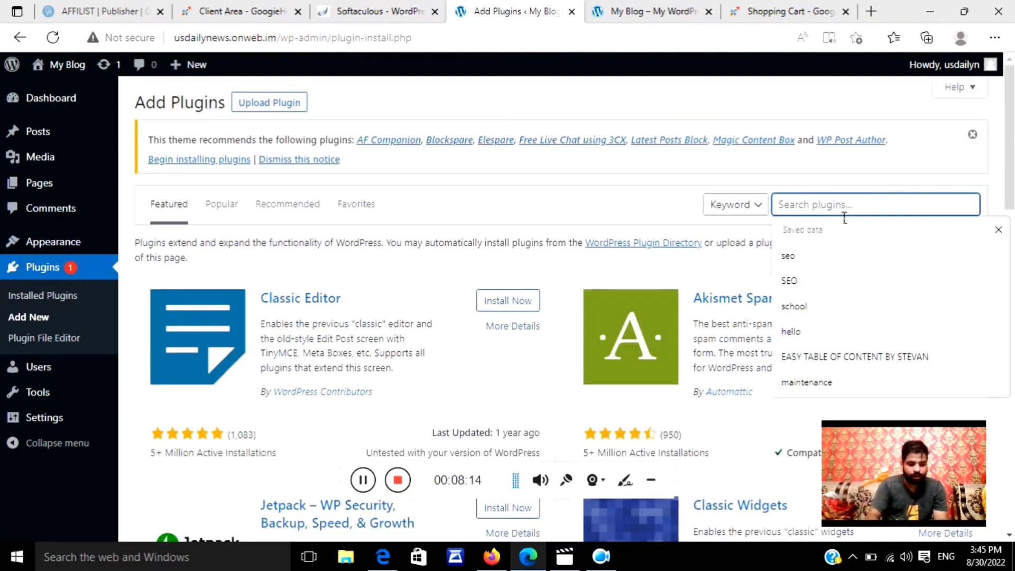
pyautogui.write('web')
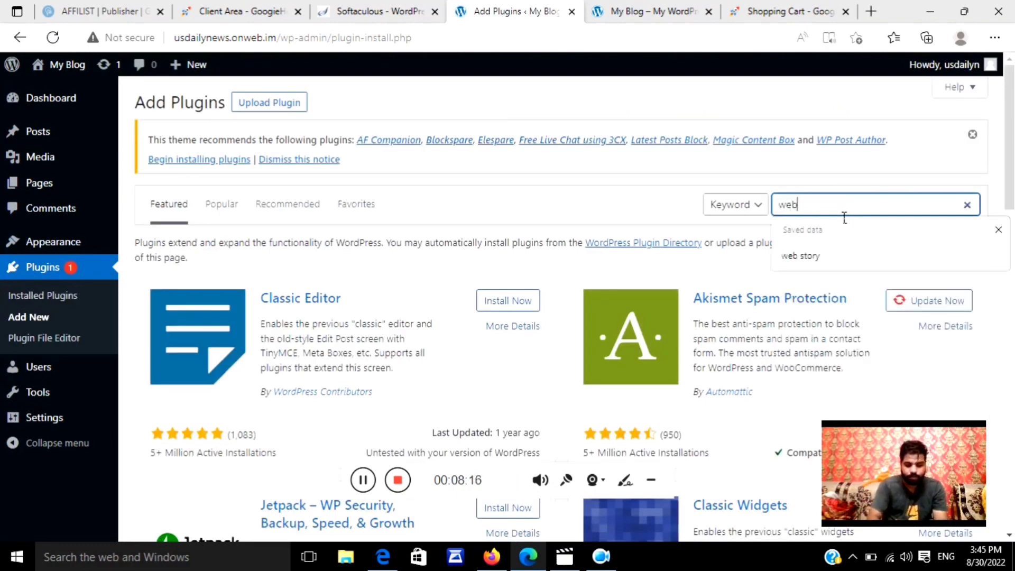
pyautogui.write(' s')
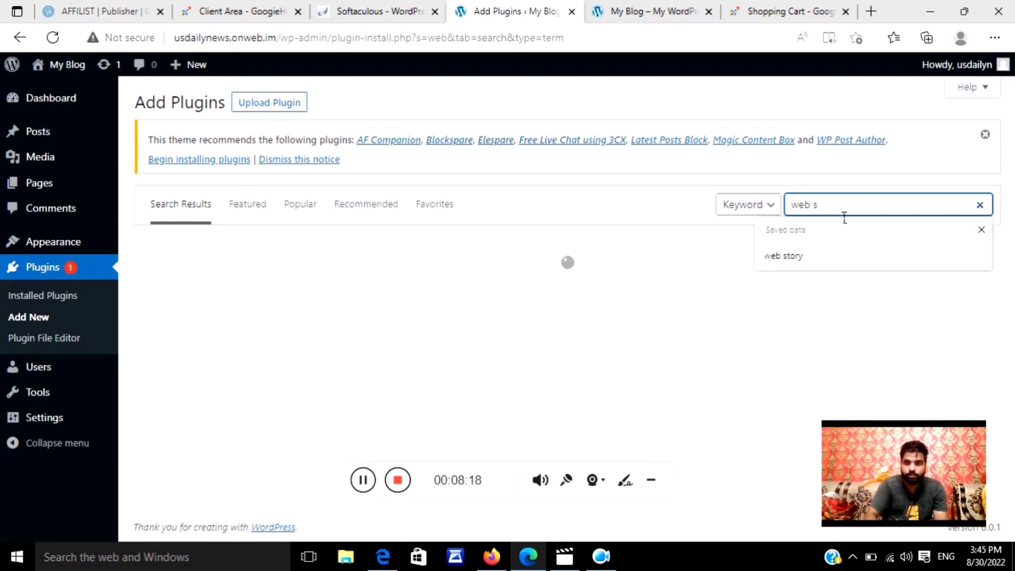
pyautogui.press('Down')
pyautogui.press('Return')
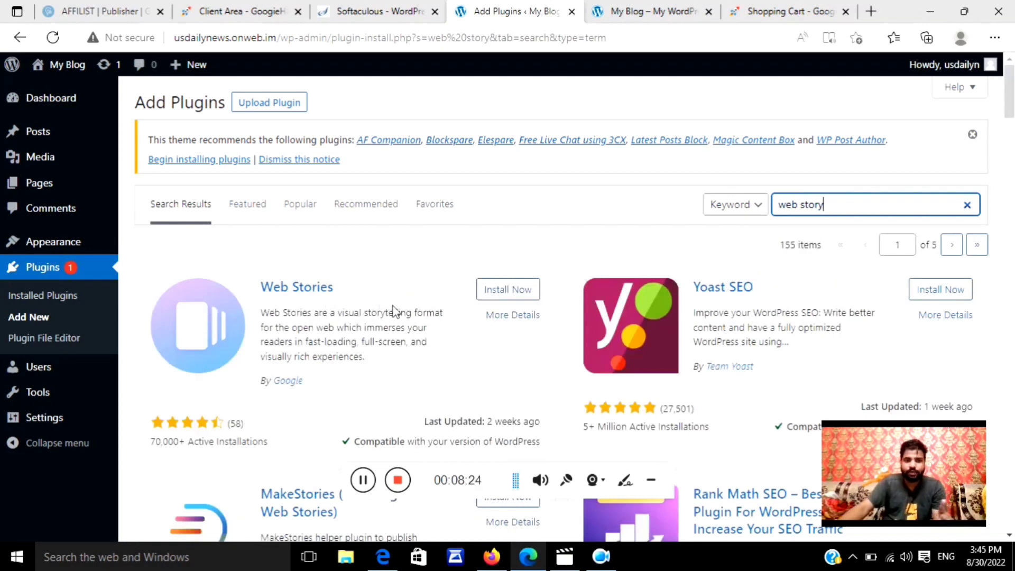
pyautogui.click(519, 294)
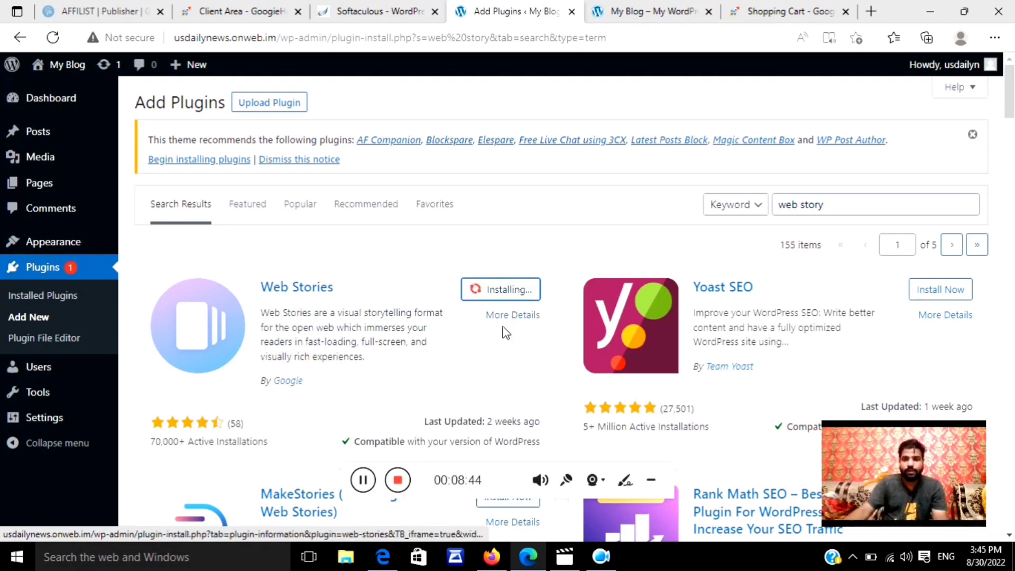
pyautogui.click(536, 292)
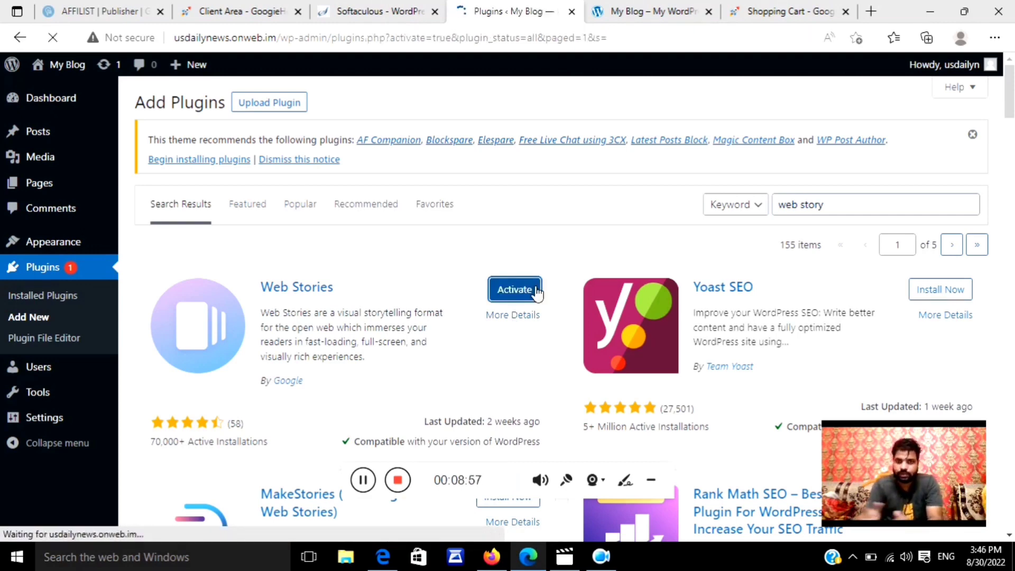
# Open the Web Stories plugin's settings from the installed plugins list and create a new story.
pyautogui.scroll(-2, 384, 250)
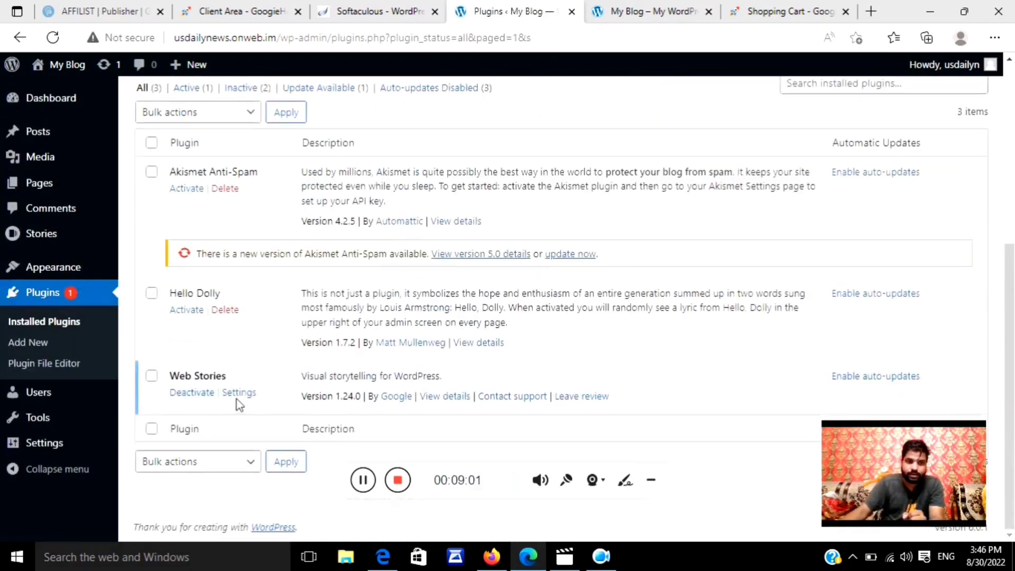
pyautogui.click(241, 394)
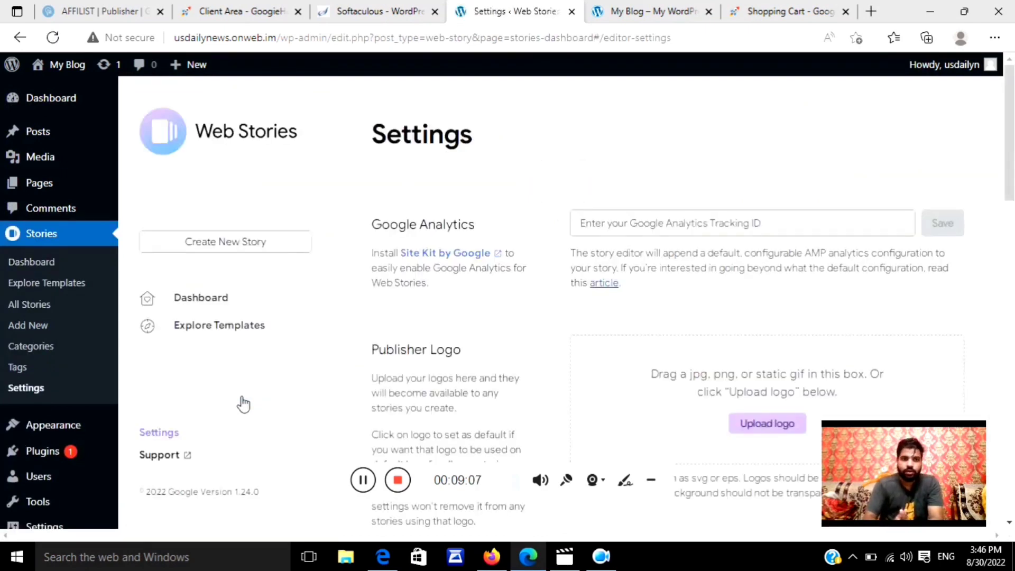
pyautogui.click(261, 244)
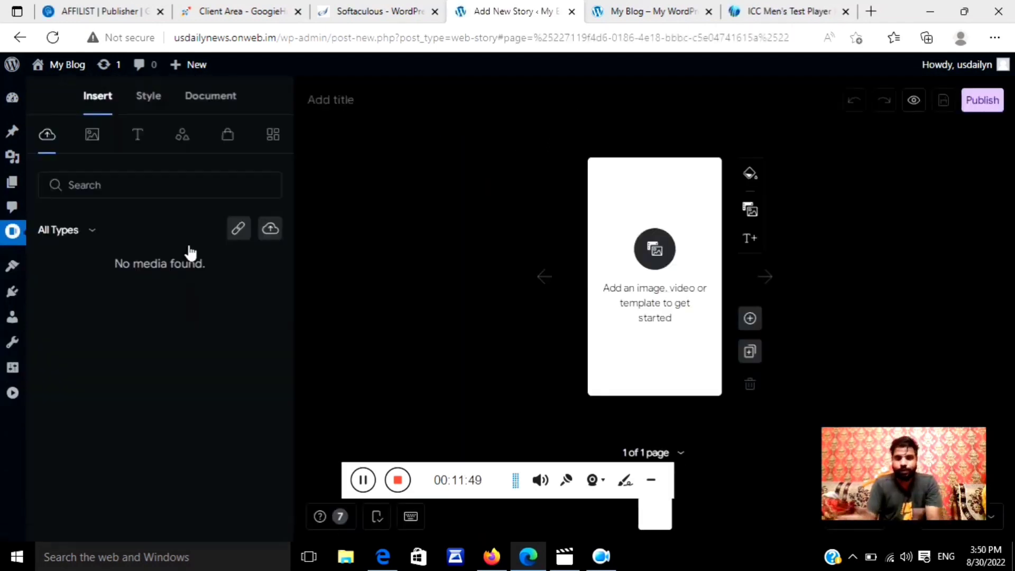
# Search the stock images for "cricket" and insert the photo of the stadium at sunset into the story page.
pyautogui.click(755, 211)
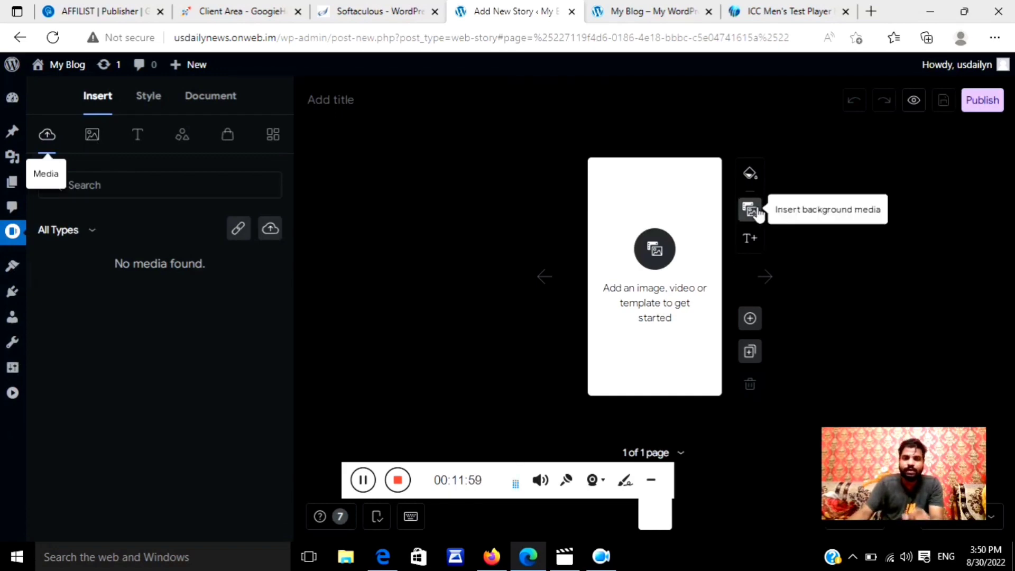
pyautogui.click(91, 136)
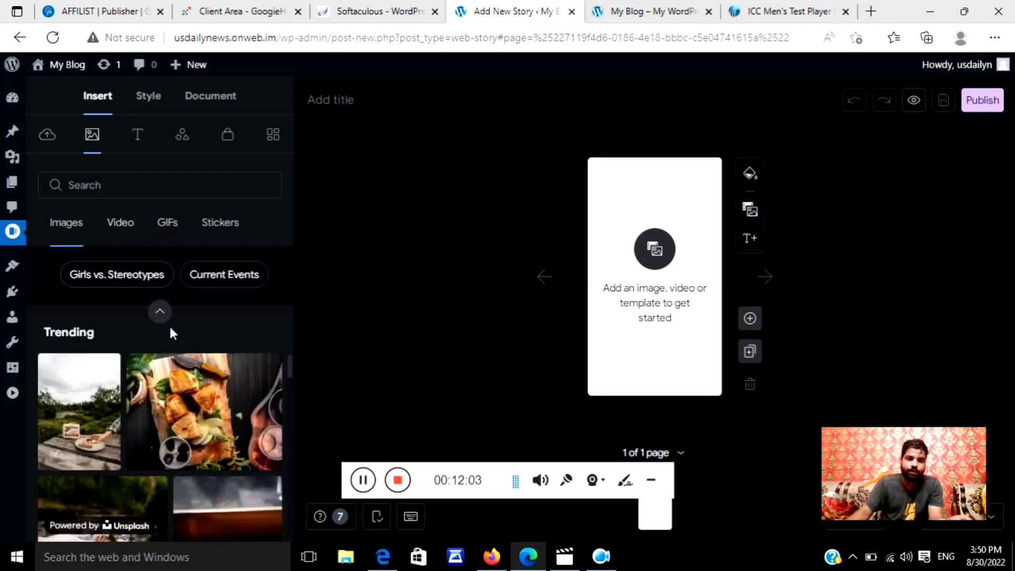
pyautogui.scroll(-5, 220, 411)
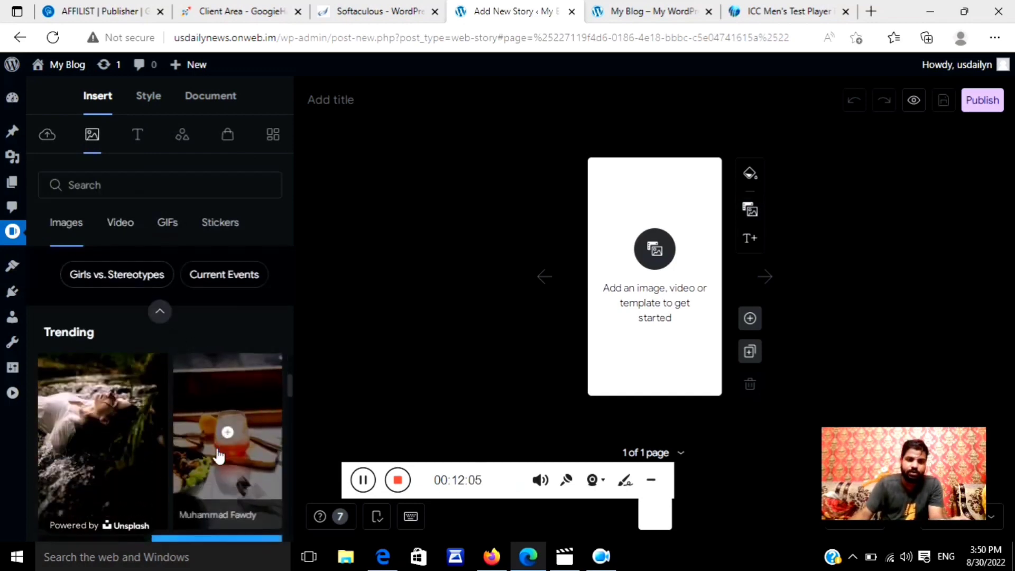
pyautogui.click(123, 186)
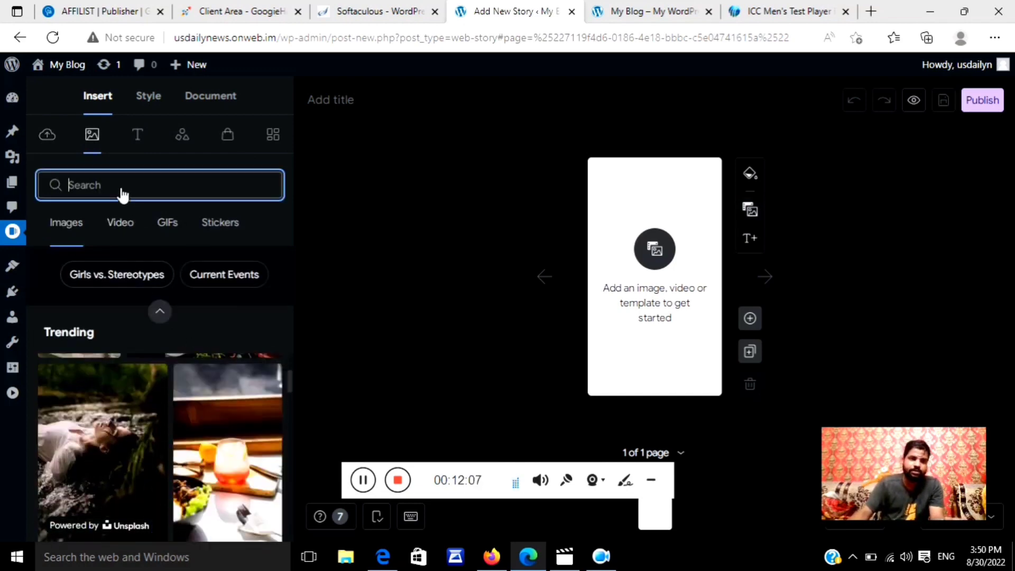
pyautogui.write('cricket')
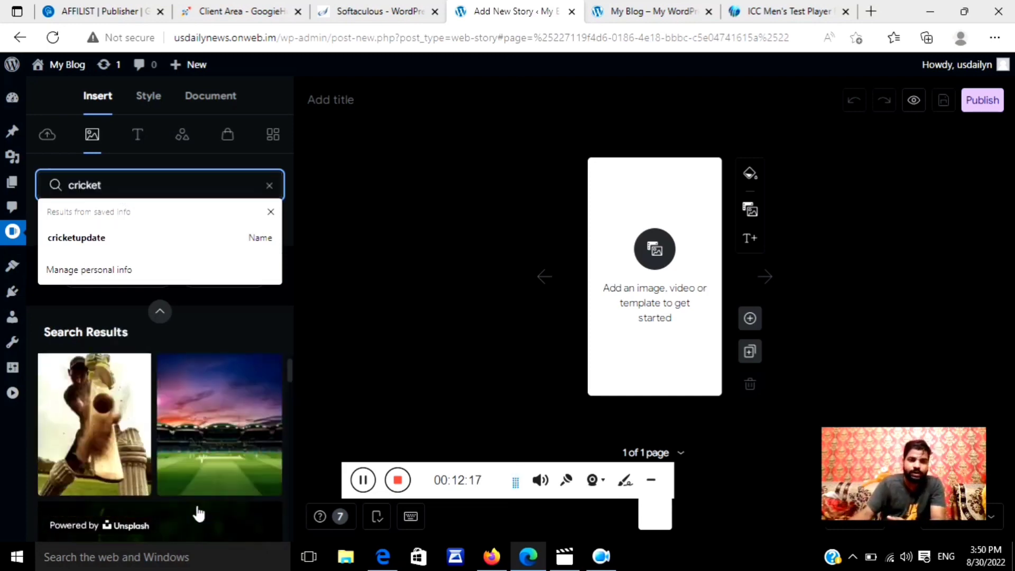
pyautogui.click(219, 444)
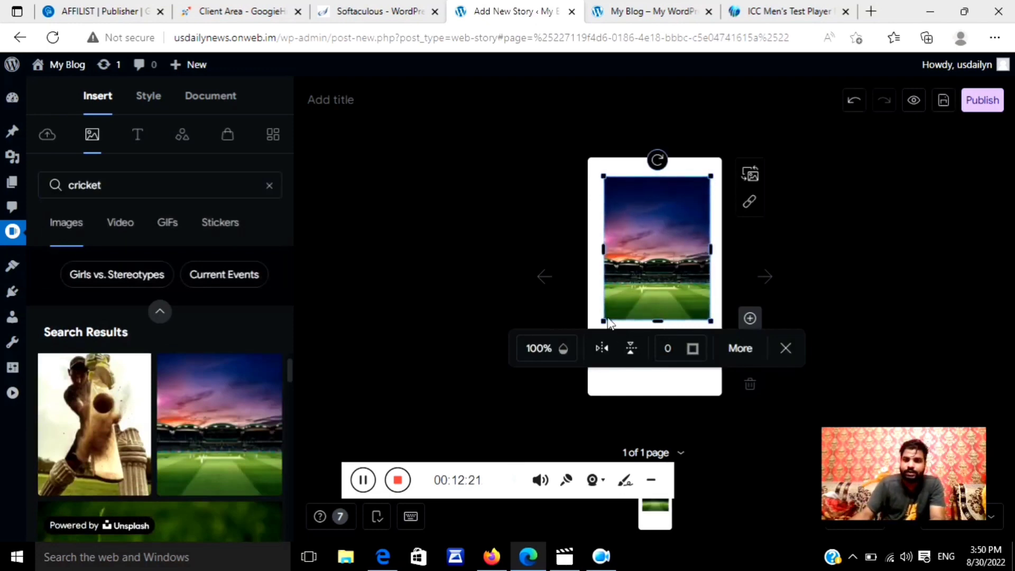
# Enlarge the cricket stadium image by its corners so that it fills the whole story page.
pyautogui.moveTo(609, 323); pyautogui.dragTo(596, 444)
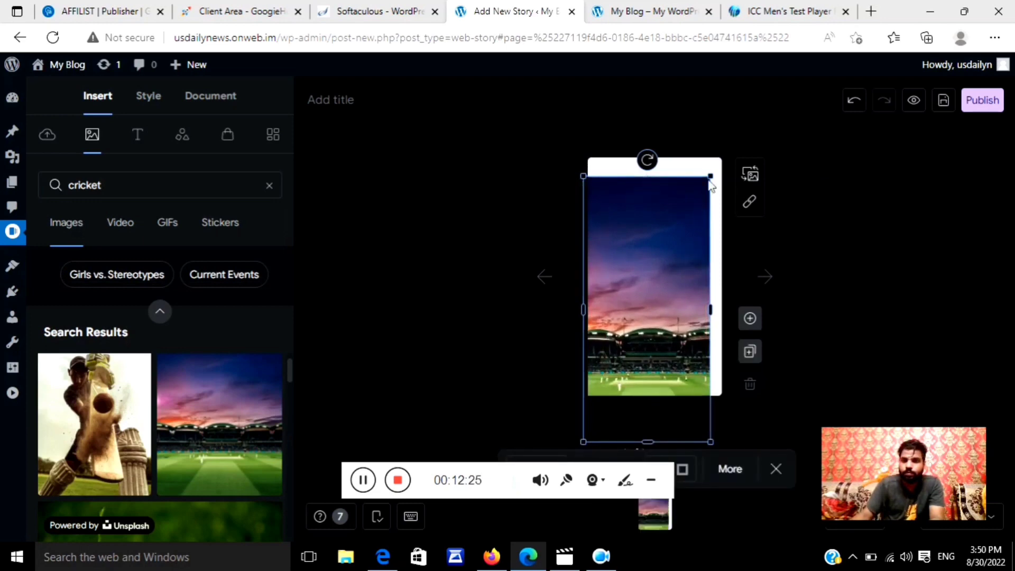
pyautogui.moveTo(711, 183); pyautogui.dragTo(729, 163)
pyautogui.click(943, 210)
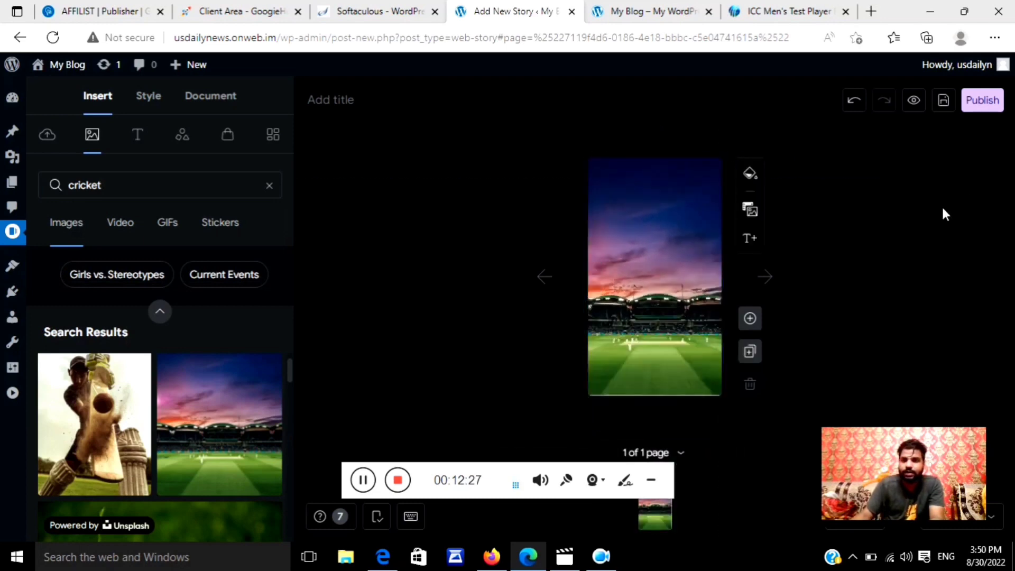
# Copy the heading "Men's Test Player Rankings" from the ICC rankings page and return to the story editor.
pyautogui.click(781, 13)
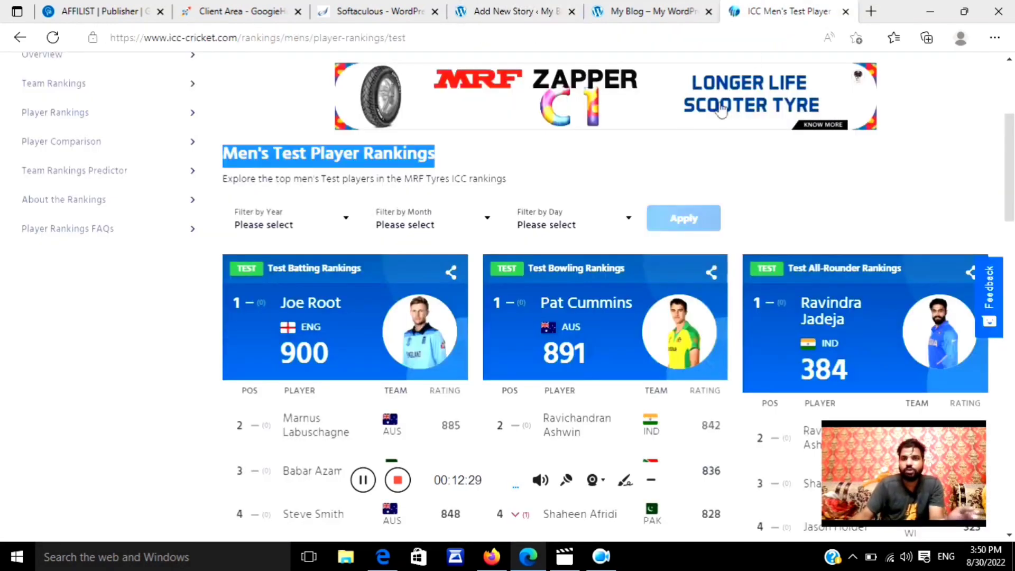
pyautogui.rightClick(311, 164)
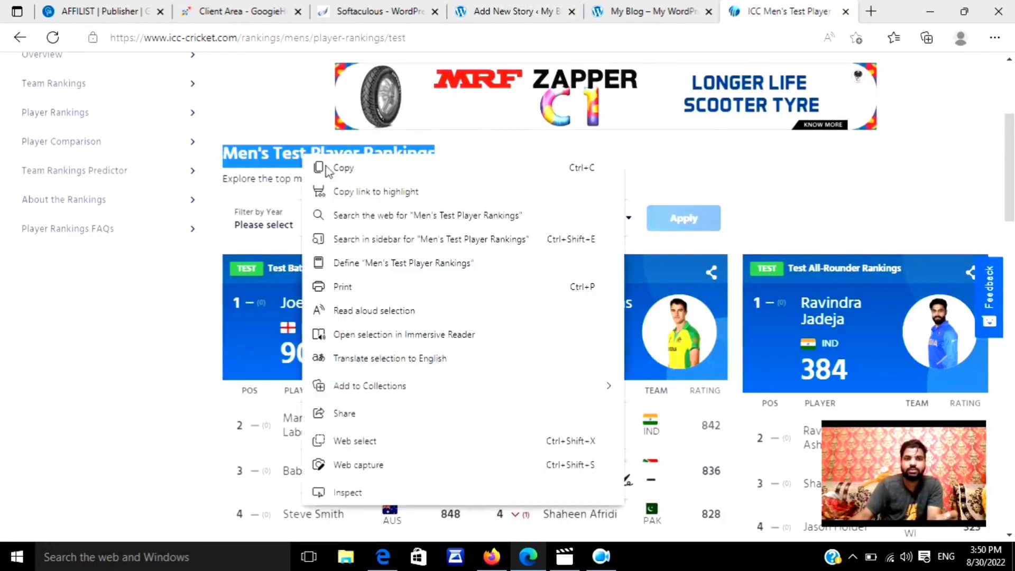
pyautogui.click(344, 168)
pyautogui.click(616, 10)
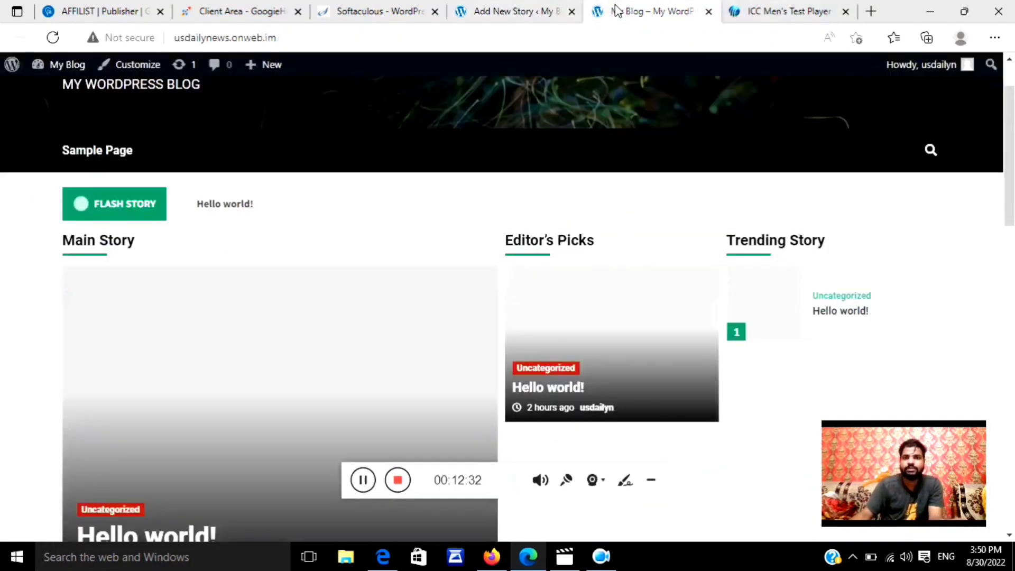
pyautogui.click(463, 11)
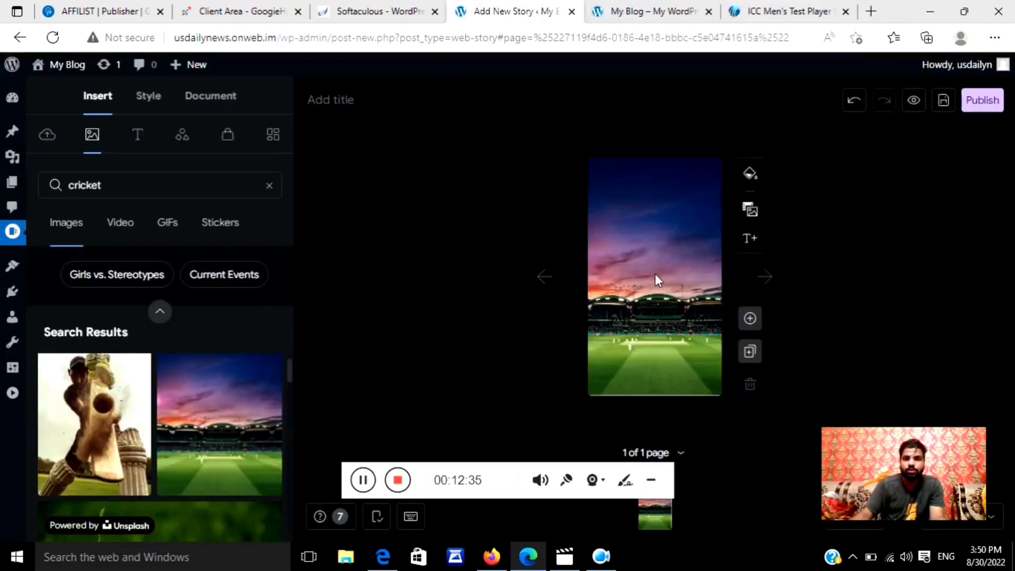
# Add a text element to the story page and replace its placeholder with the copied heading "Men's Test Player Rankings".
pyautogui.click(751, 241)
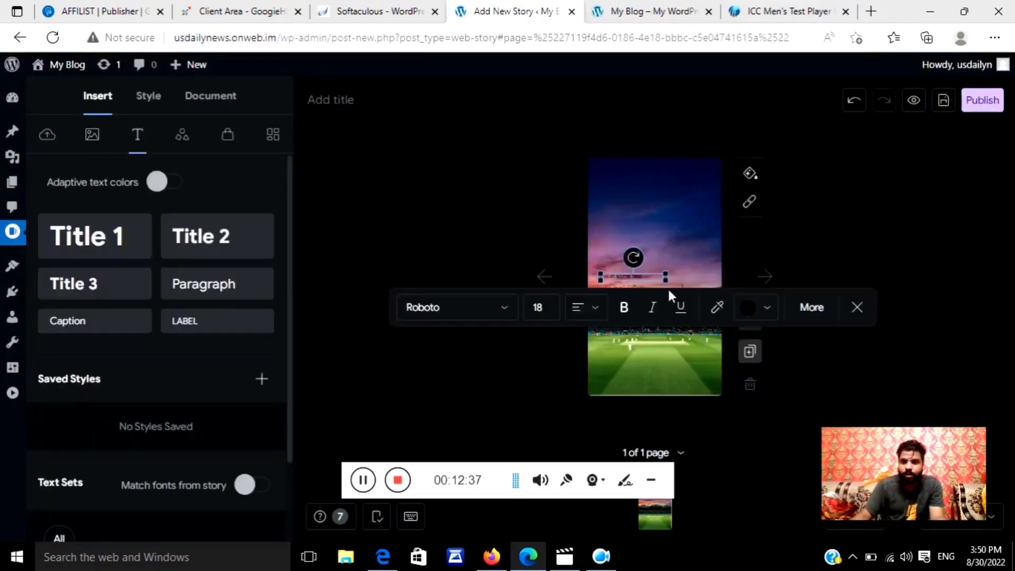
pyautogui.doubleClick(641, 278)
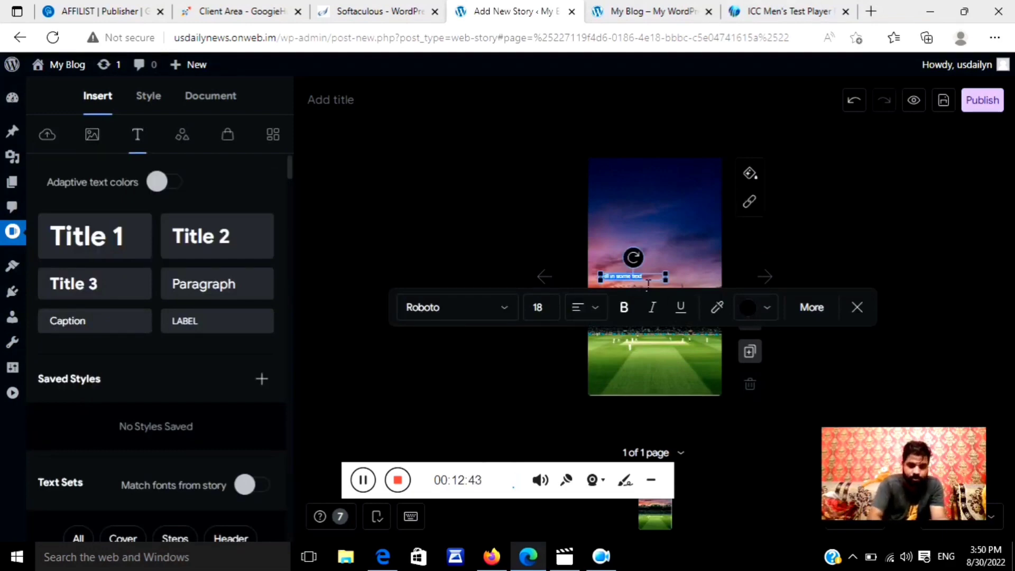
pyautogui.hotkey('ctrl', 'v')
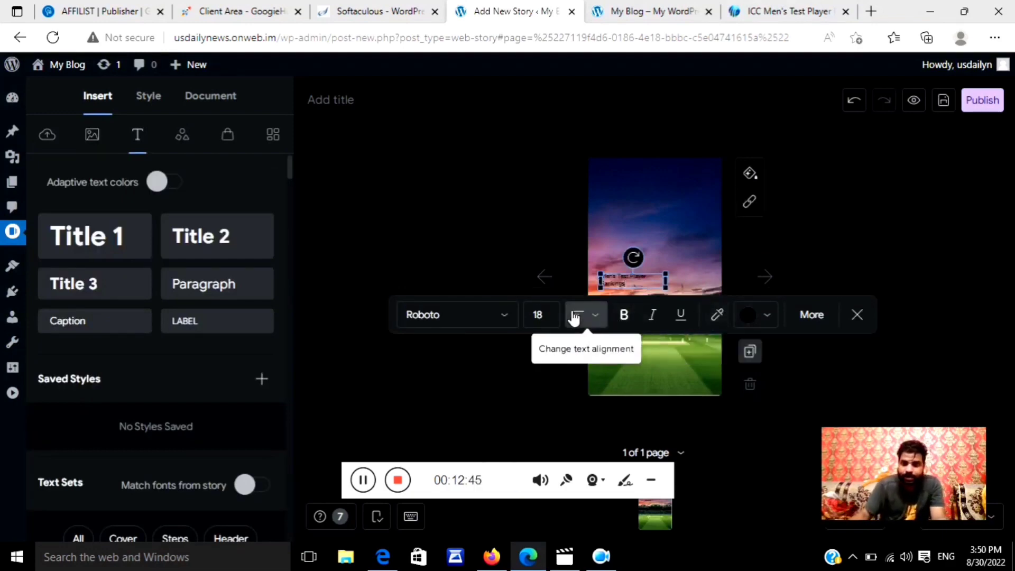
# Set the heading's font size to 30, then stretch the text box by its corners to enlarge the text to size 49.
pyautogui.click(537, 317)
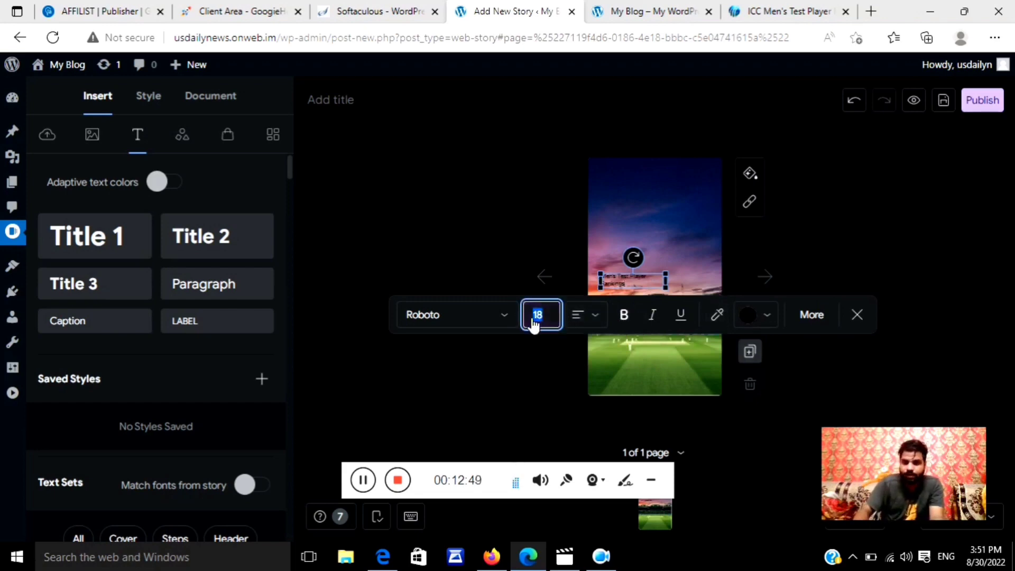
pyautogui.write('30')
pyautogui.press('Return')
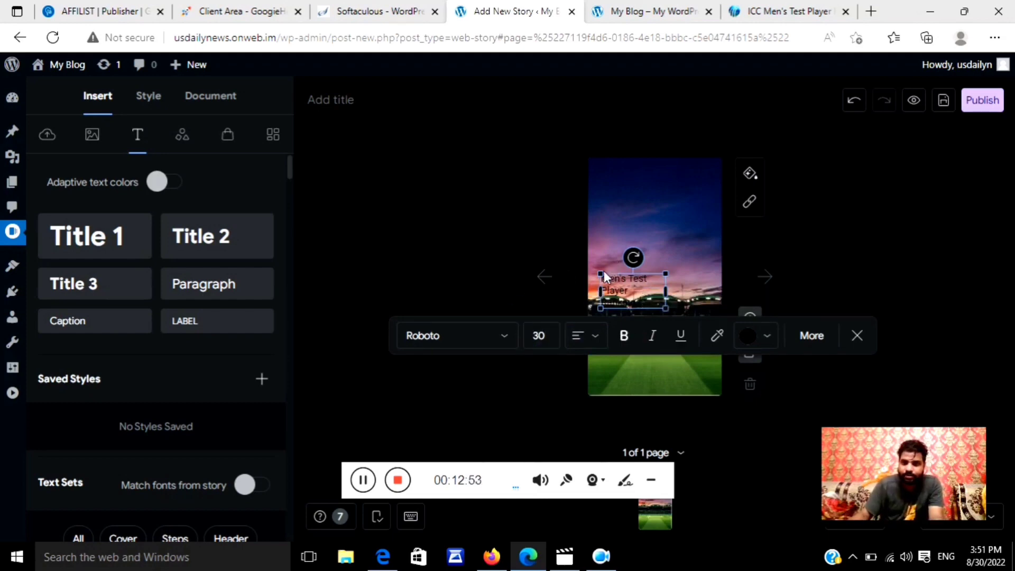
pyautogui.moveTo(609, 280); pyautogui.dragTo(596, 246)
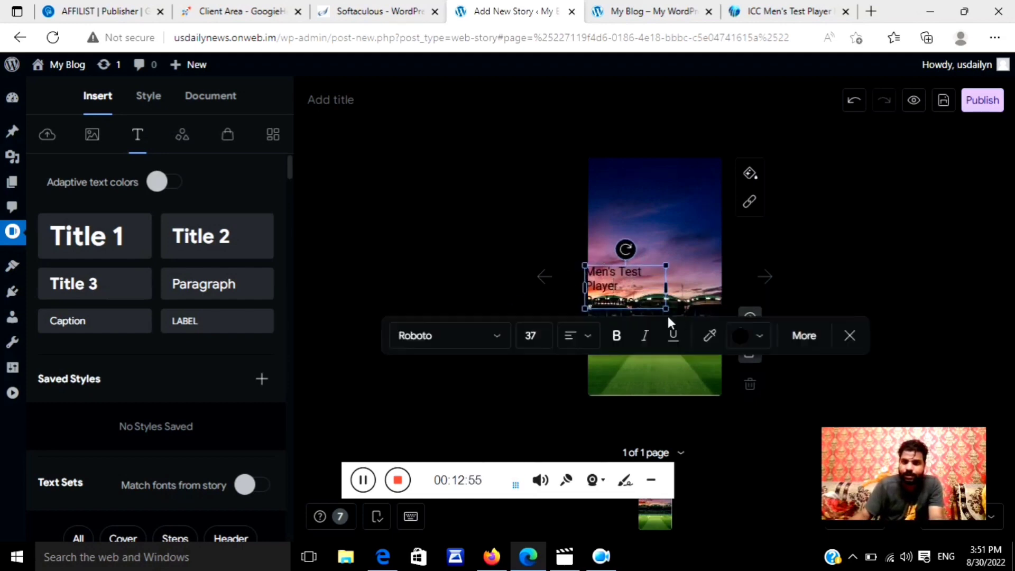
pyautogui.moveTo(679, 321); pyautogui.dragTo(703, 333)
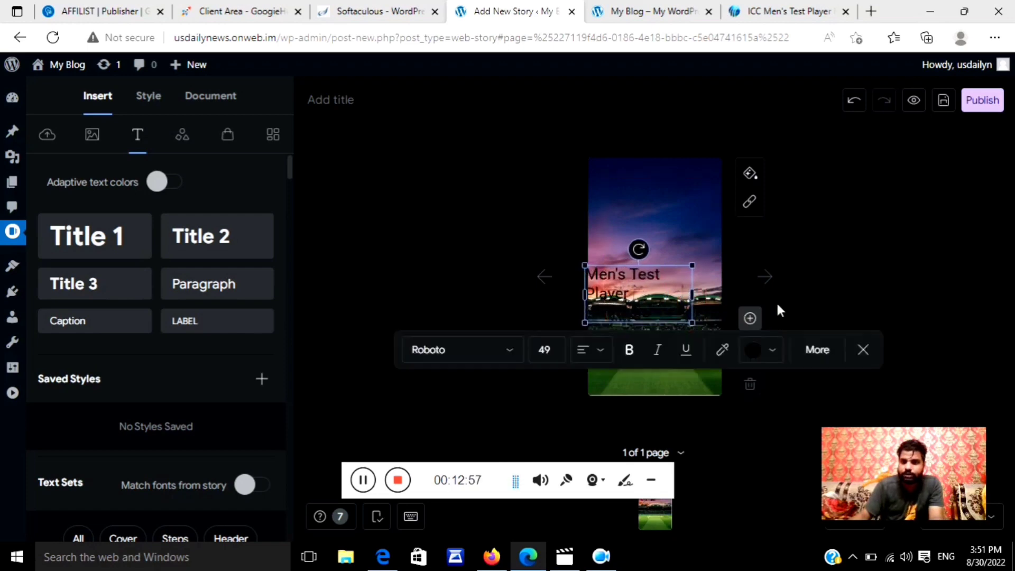
# Color the entire "Men's Test Player Rankings" text white and move it up over the sky in the image.
pyautogui.click(760, 359)
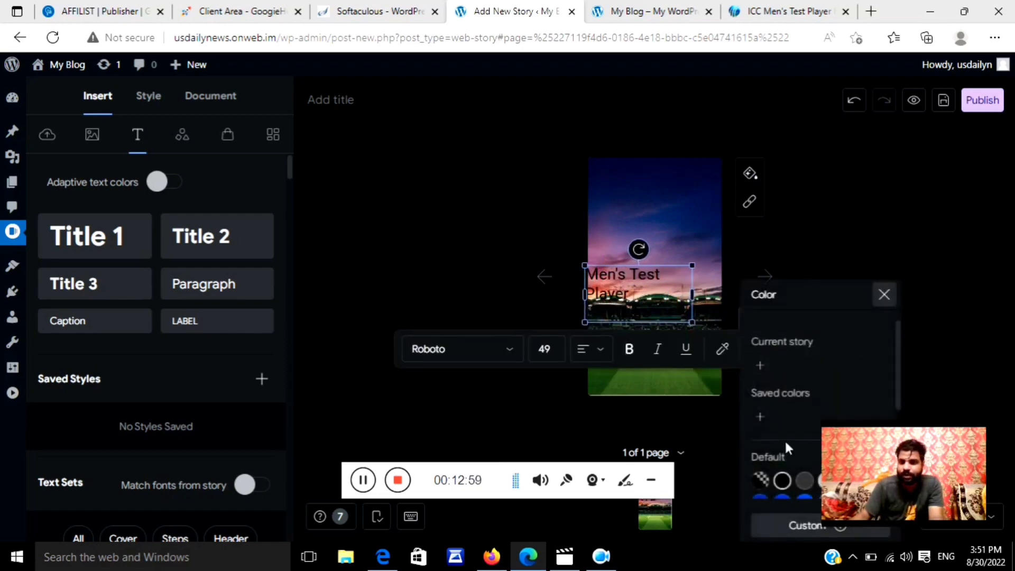
pyautogui.scroll(-2, 786, 444)
pyautogui.click(871, 378)
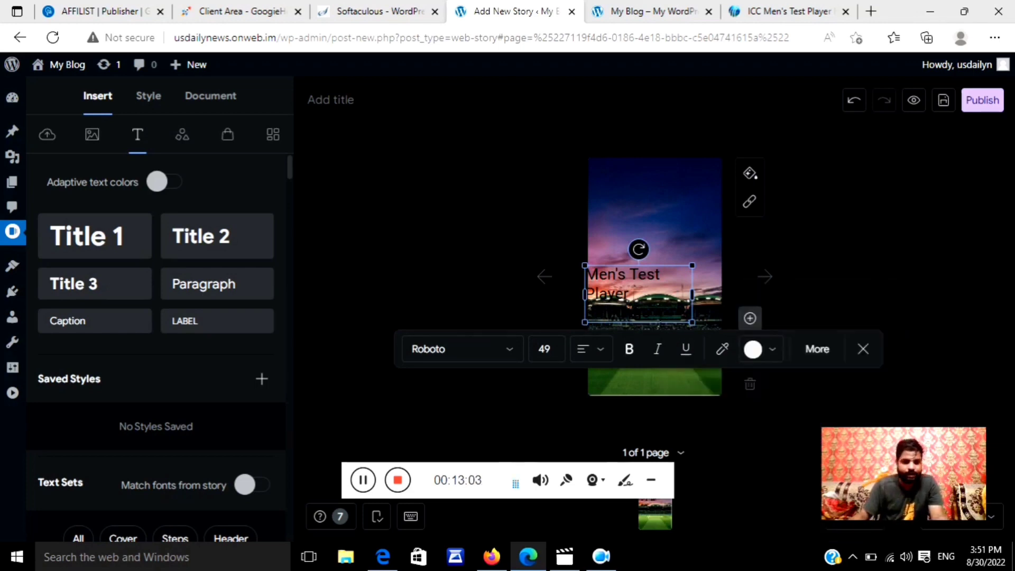
pyautogui.click(624, 292)
pyautogui.hotkey('ctrl', 'a')
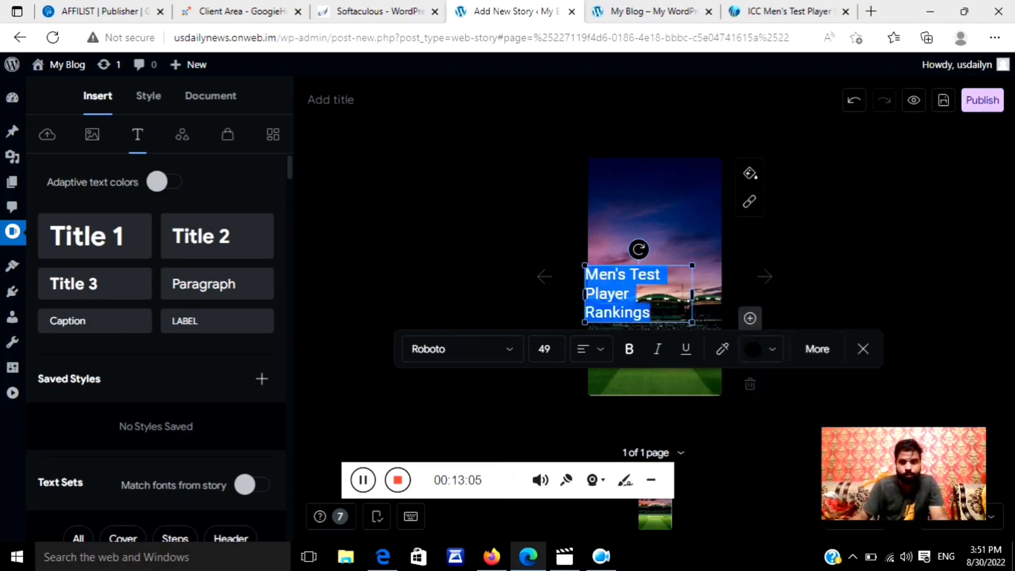
pyautogui.click(757, 349)
pyautogui.scroll(-3, 817, 381)
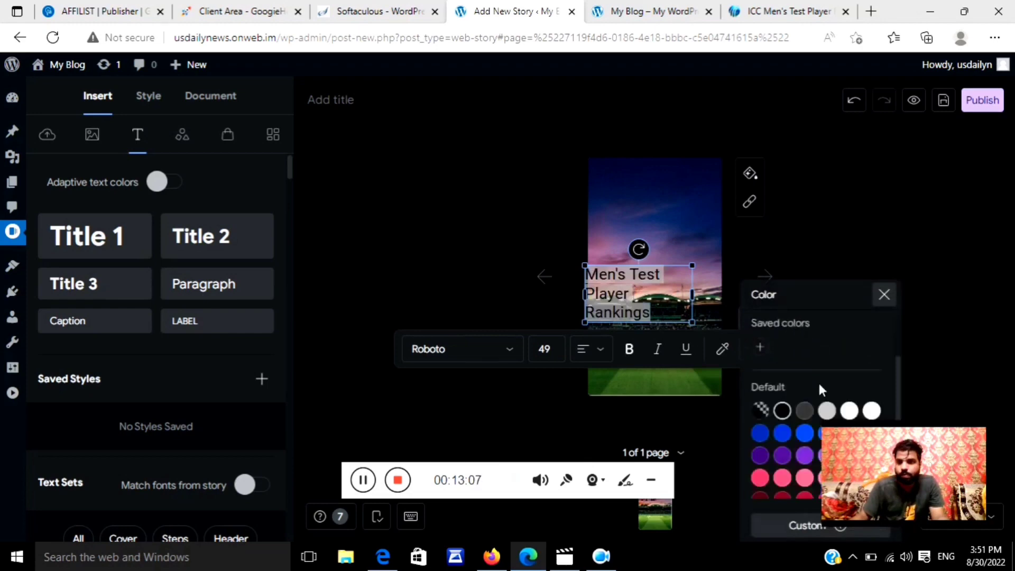
pyautogui.click(872, 375)
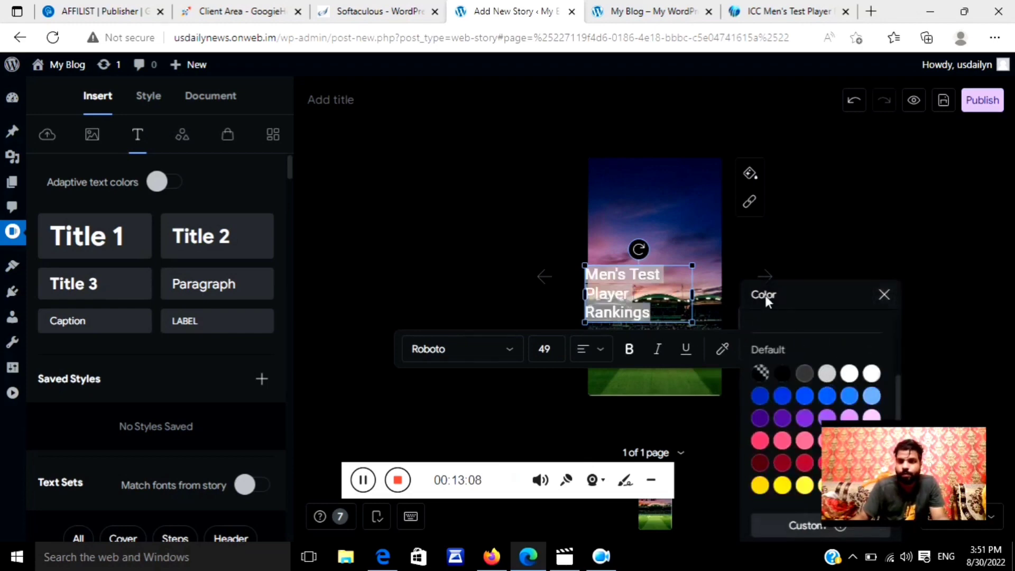
pyautogui.click(785, 229)
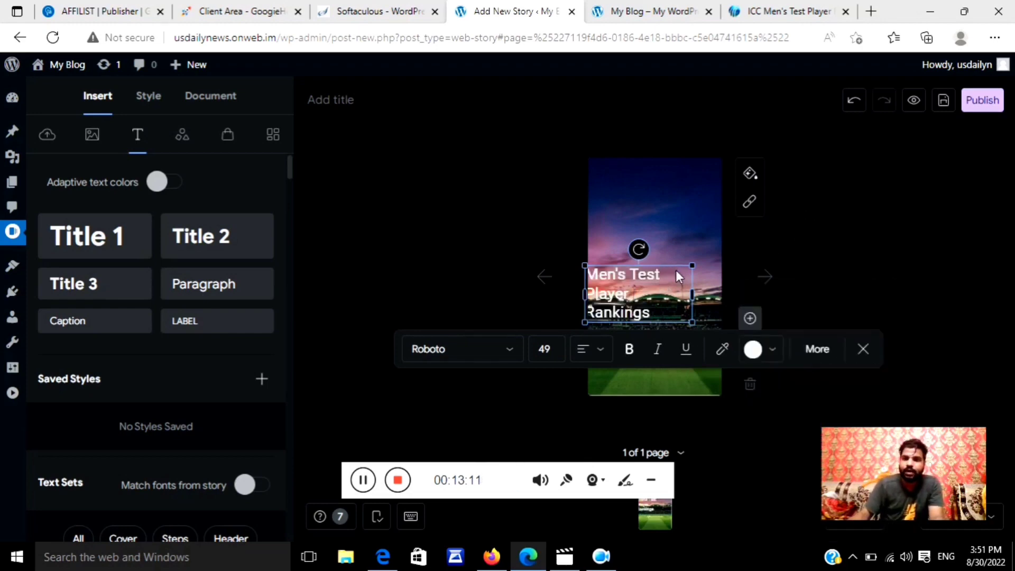
pyautogui.moveTo(676, 270); pyautogui.dragTo(697, 214)
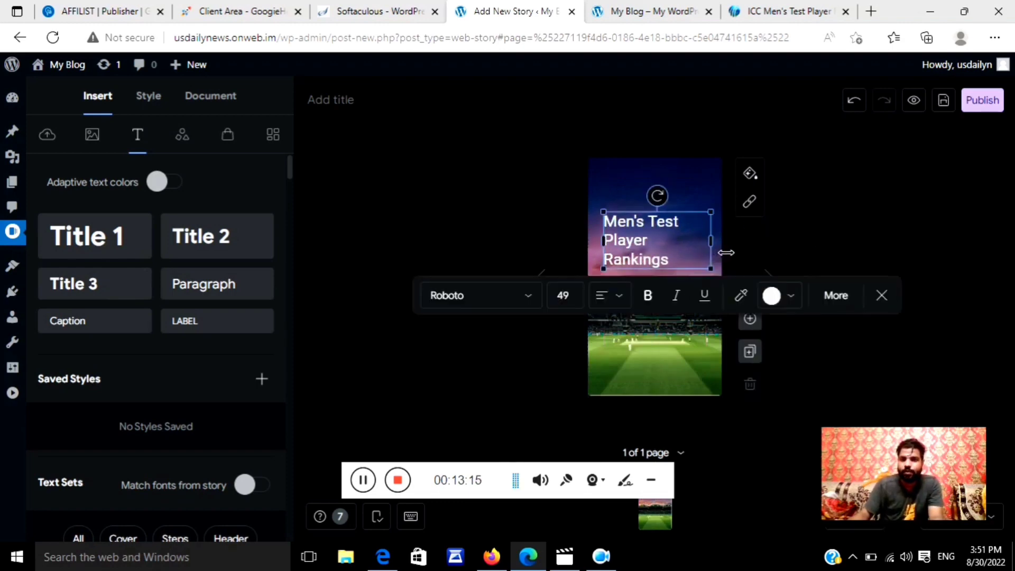
# Widen the "Men's Test Player Rankings" text box so the heading fits on two lines, and deselect it.
pyautogui.moveTo(713, 253); pyautogui.dragTo(718, 253)
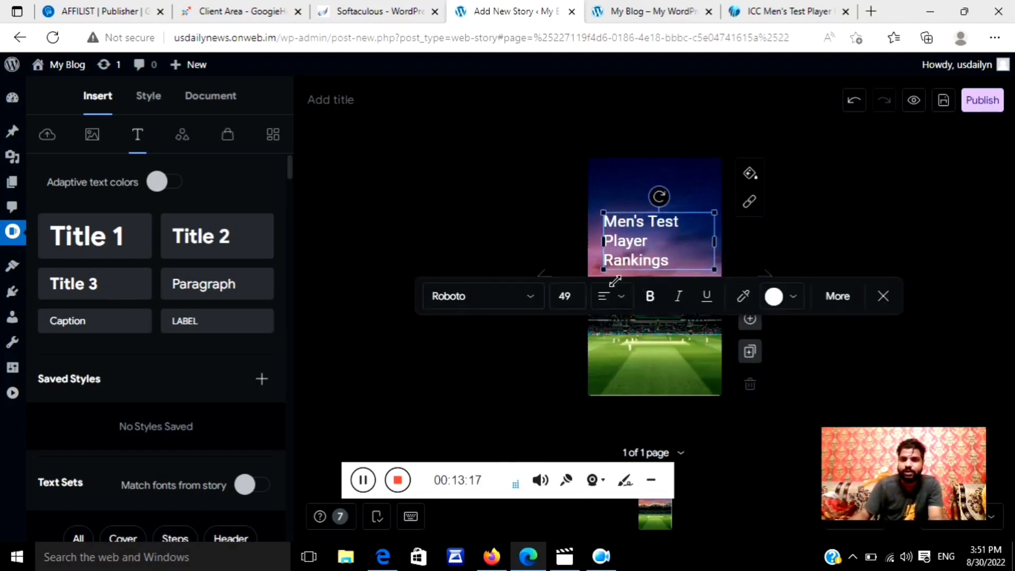
pyautogui.moveTo(615, 281); pyautogui.dragTo(602, 265)
pyautogui.click(808, 239)
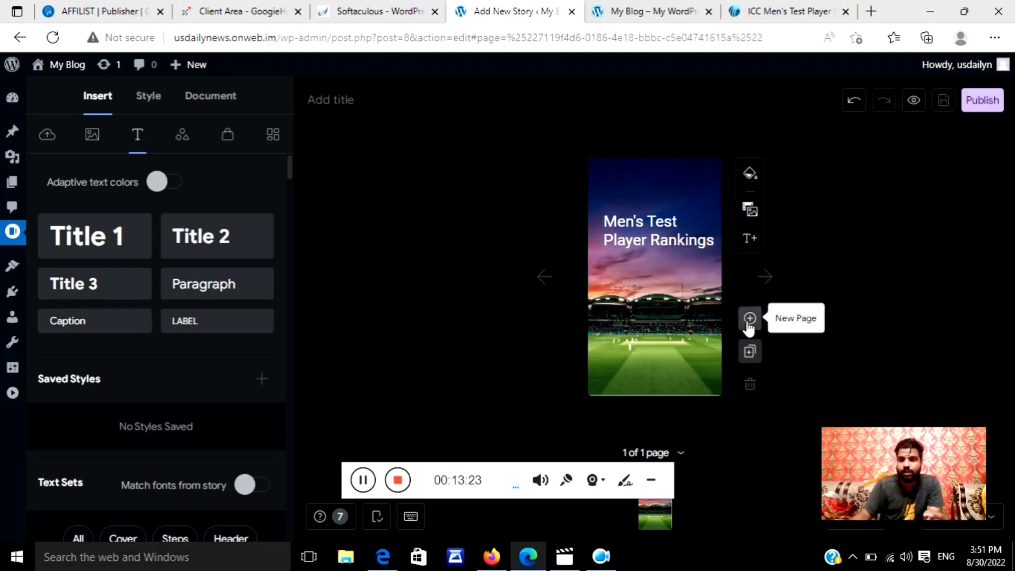
# Add a second story page and insert the photo of a red cricket ball on grass from the cricket image results.
pyautogui.click(750, 319)
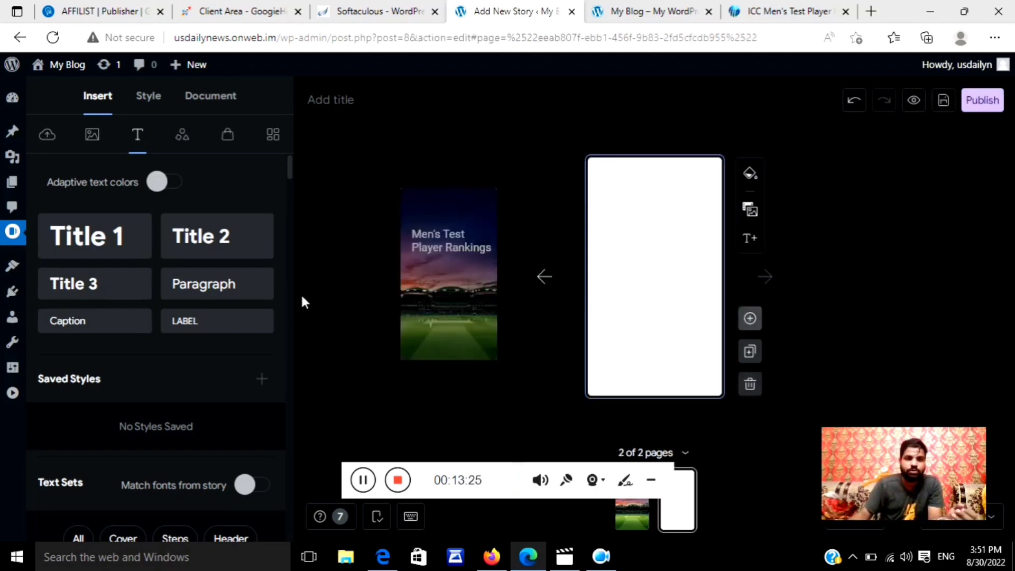
pyautogui.click(100, 135)
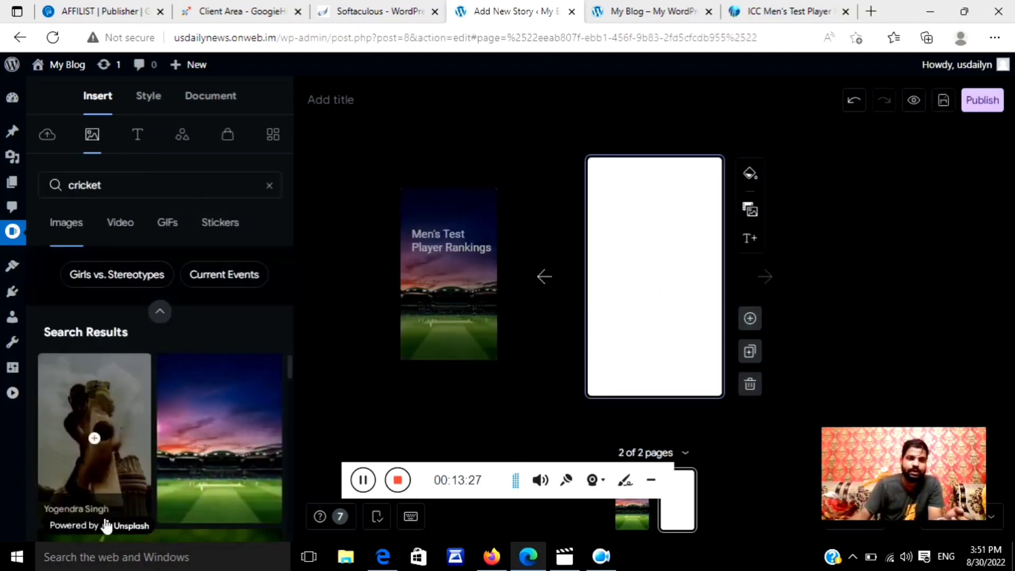
pyautogui.scroll(-5, 211, 478)
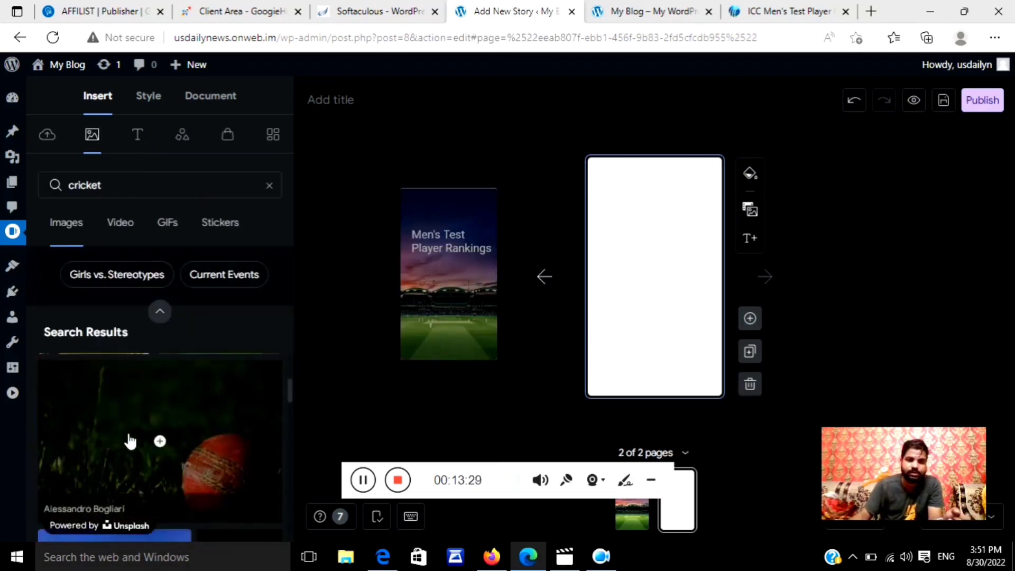
pyautogui.click(140, 437)
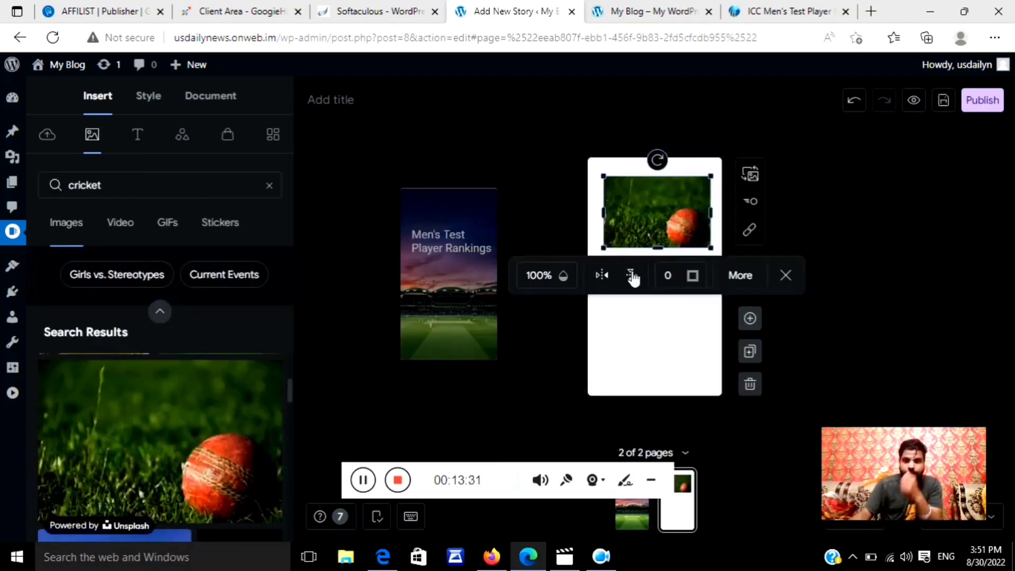
# Stretch the cricket ball photo by its edges and corner until it covers the entire second page.
pyautogui.moveTo(665, 258); pyautogui.dragTo(674, 387)
pyautogui.moveTo(603, 286); pyautogui.dragTo(578, 287)
pyautogui.moveTo(711, 176); pyautogui.dragTo(717, 150)
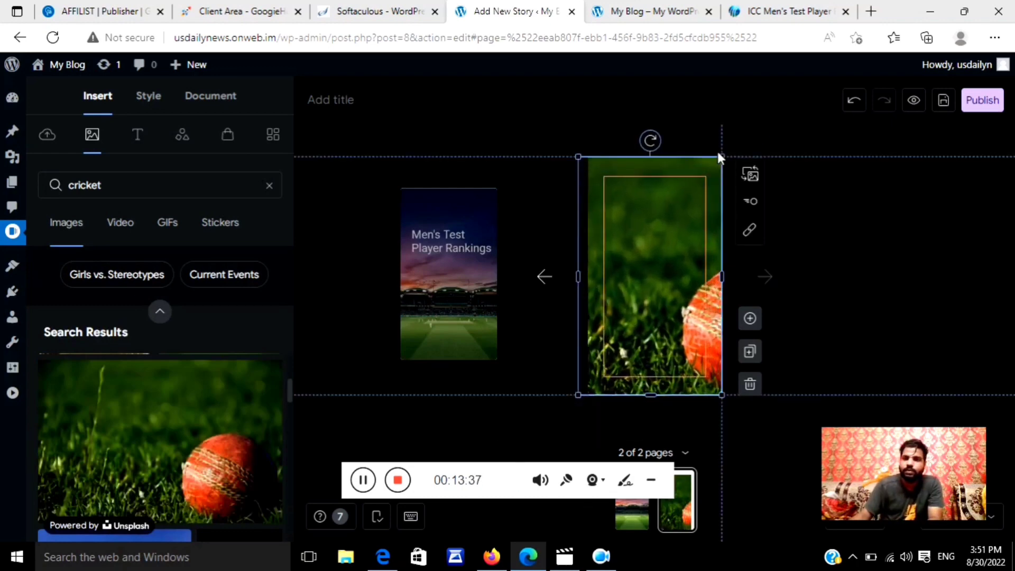
# Copy the player name "Babar Azam" from the ICC Test batting rankings and return to the story editor.
pyautogui.click(764, 16)
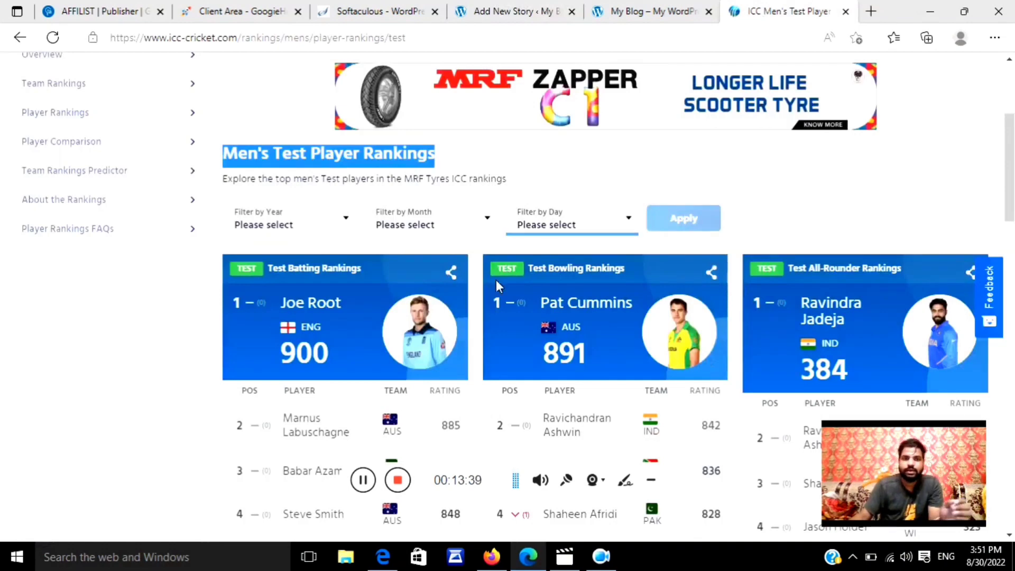
pyautogui.scroll(-1, 453, 312)
pyautogui.scroll(-2, 339, 373)
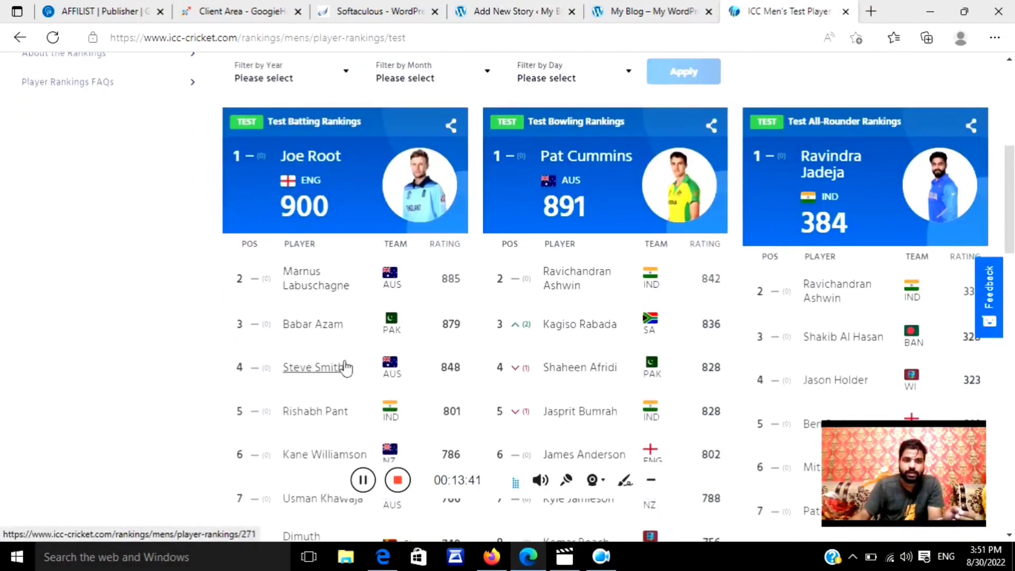
pyautogui.moveTo(345, 252); pyautogui.dragTo(283, 253)
pyautogui.rightClick(306, 255)
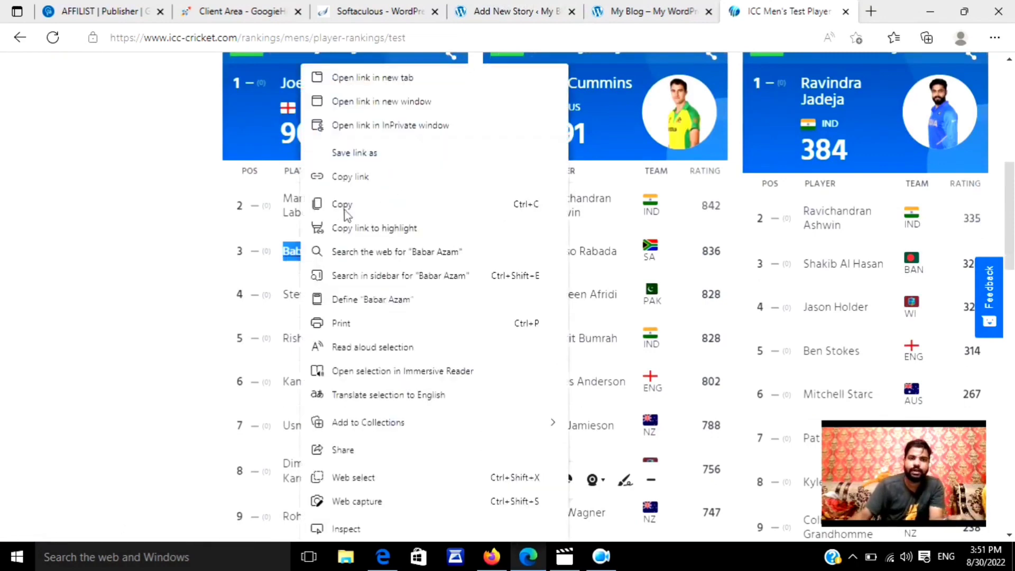
pyautogui.click(368, 204)
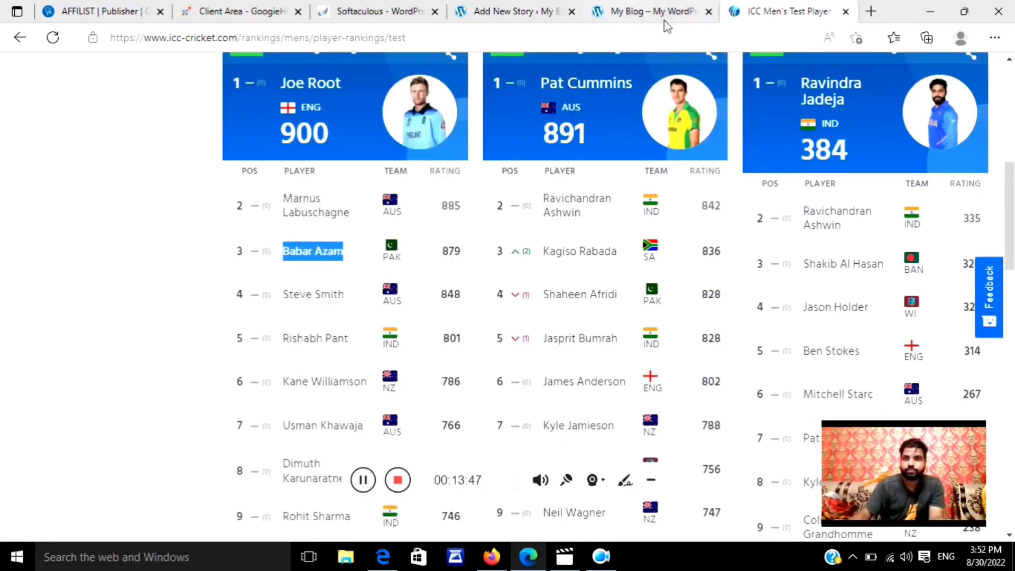
pyautogui.click(613, 13)
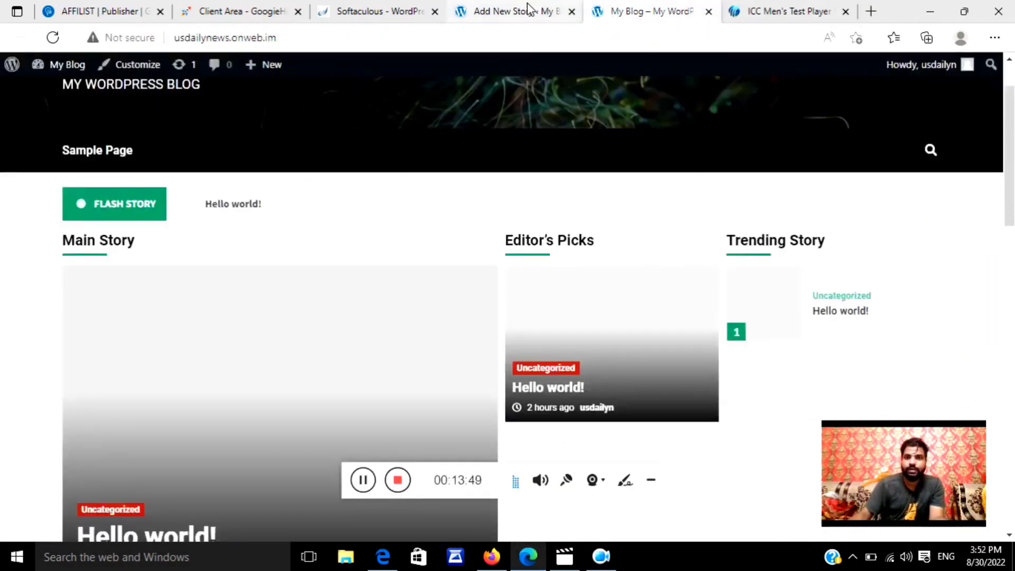
pyautogui.click(508, 11)
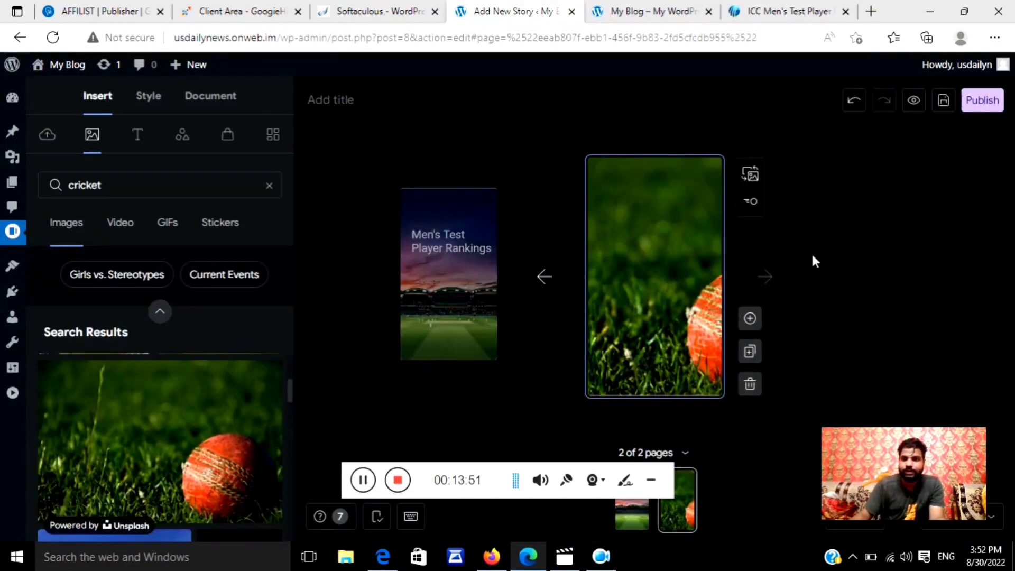
# Add a size 30 text element on the upper half of the second page and replace its placeholder with the copied "Babar Azam".
pyautogui.click(814, 260)
pyautogui.click(749, 237)
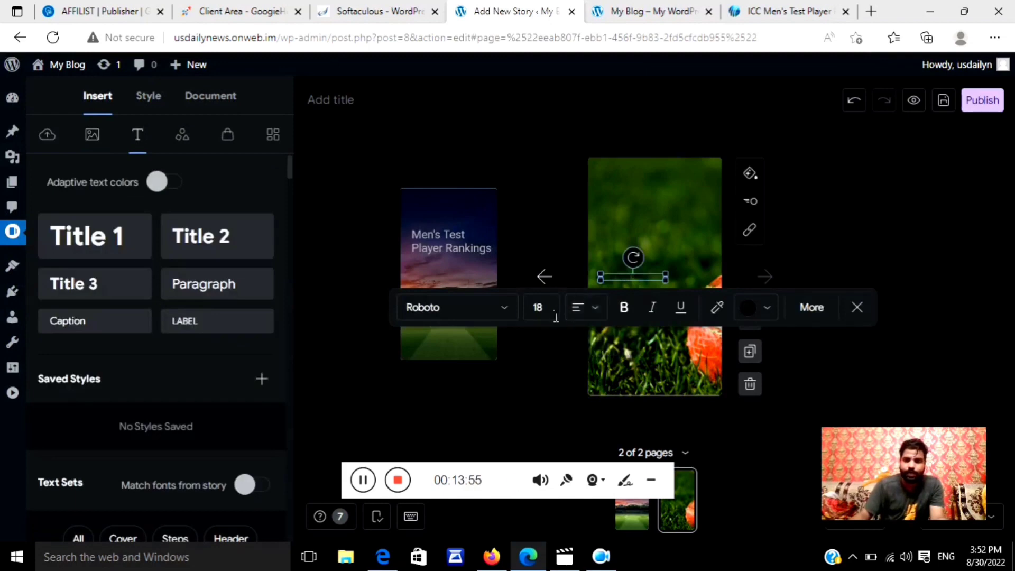
pyautogui.write('30')
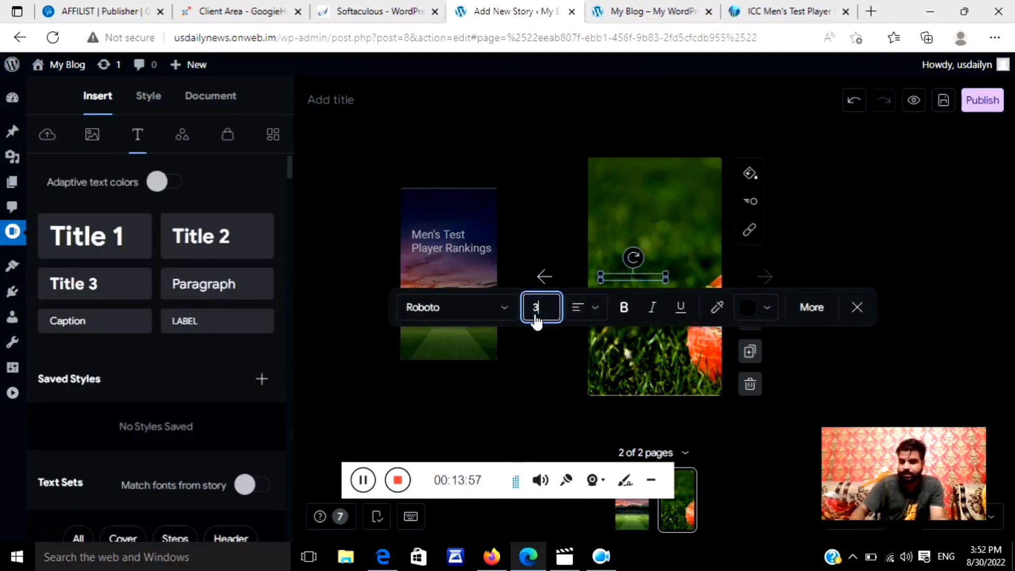
pyautogui.press('Return')
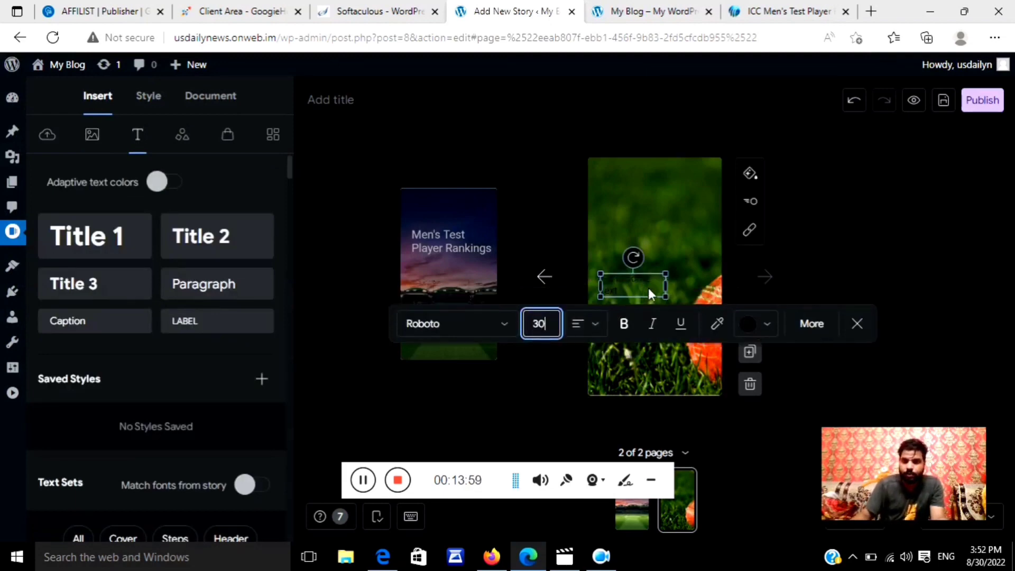
pyautogui.moveTo(648, 288); pyautogui.dragTo(660, 236)
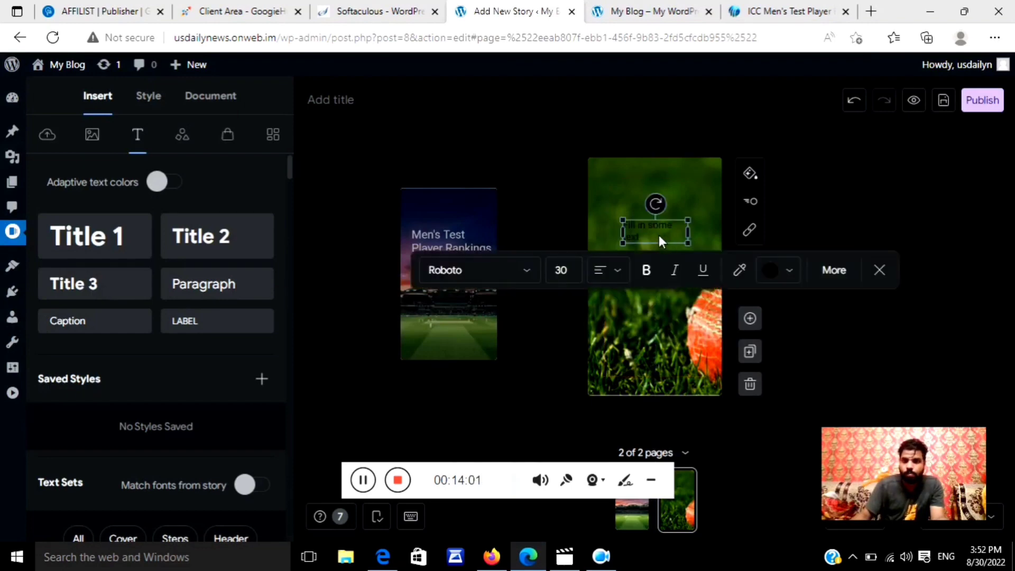
pyautogui.doubleClick(650, 247)
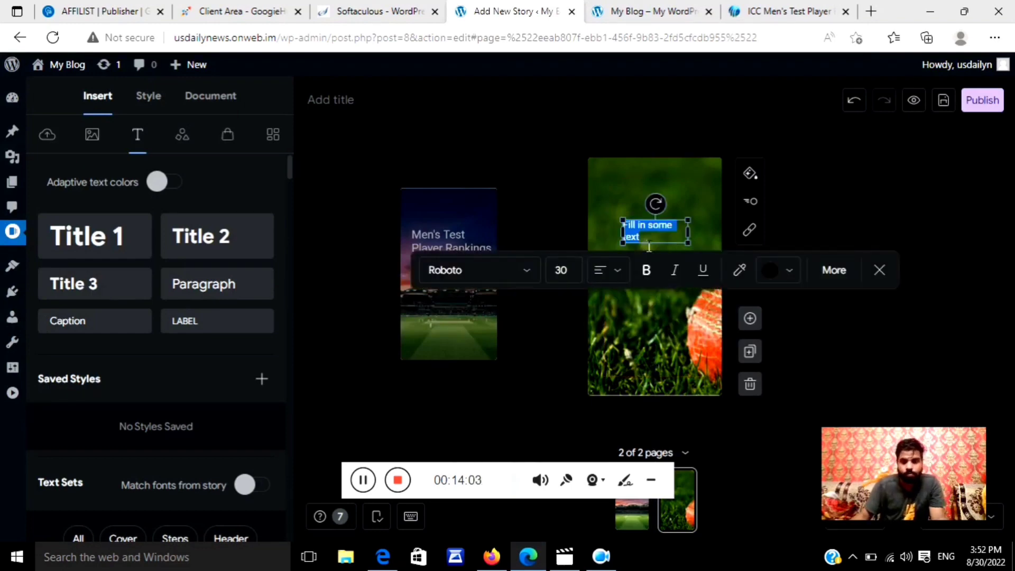
pyautogui.hotkey('ctrl', 'v')
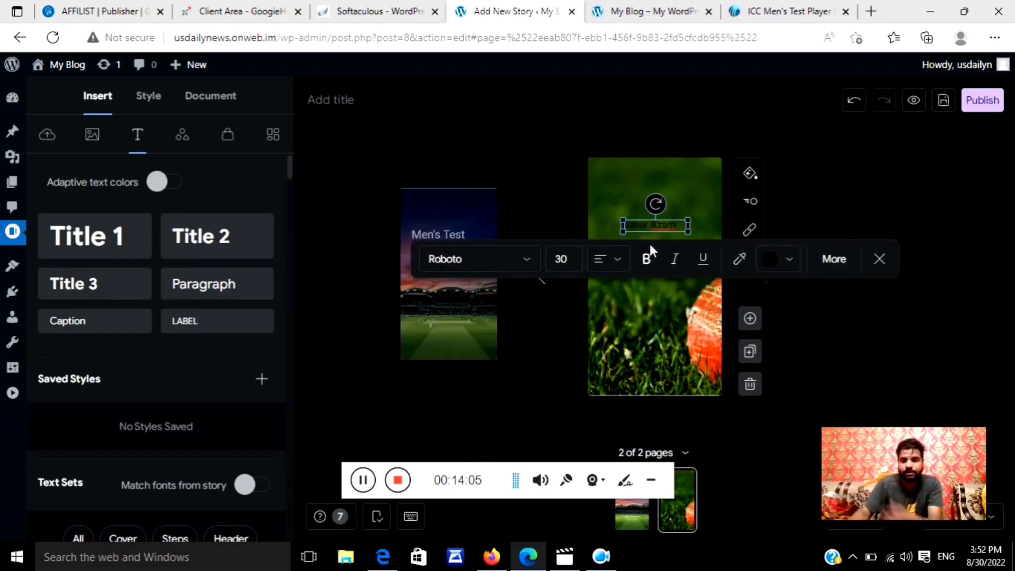
# Color the "Babar Azam" text white, enlarge it across the upper part of the page, and deselect it.
pyautogui.click(774, 261)
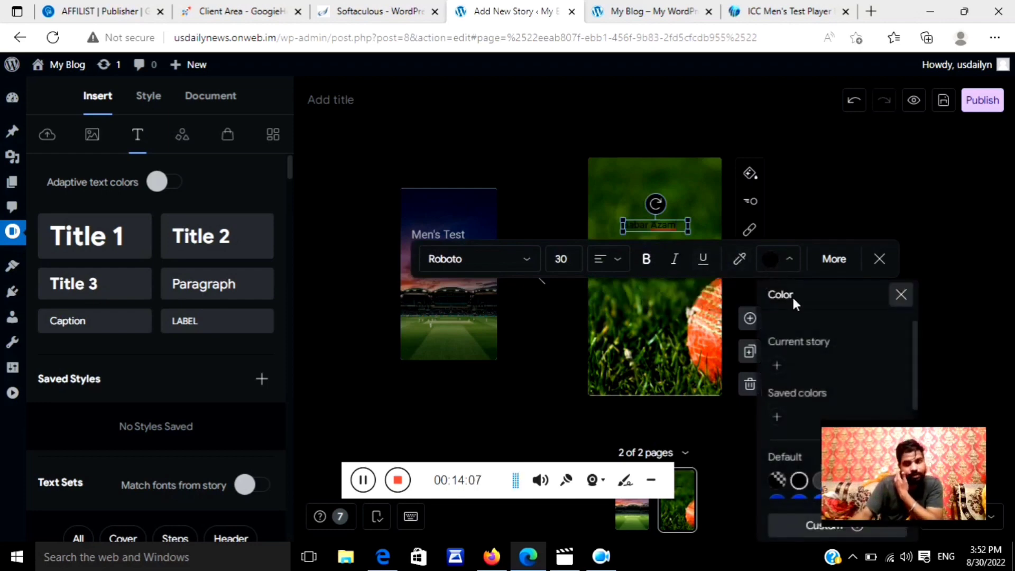
pyautogui.scroll(-2, 800, 403)
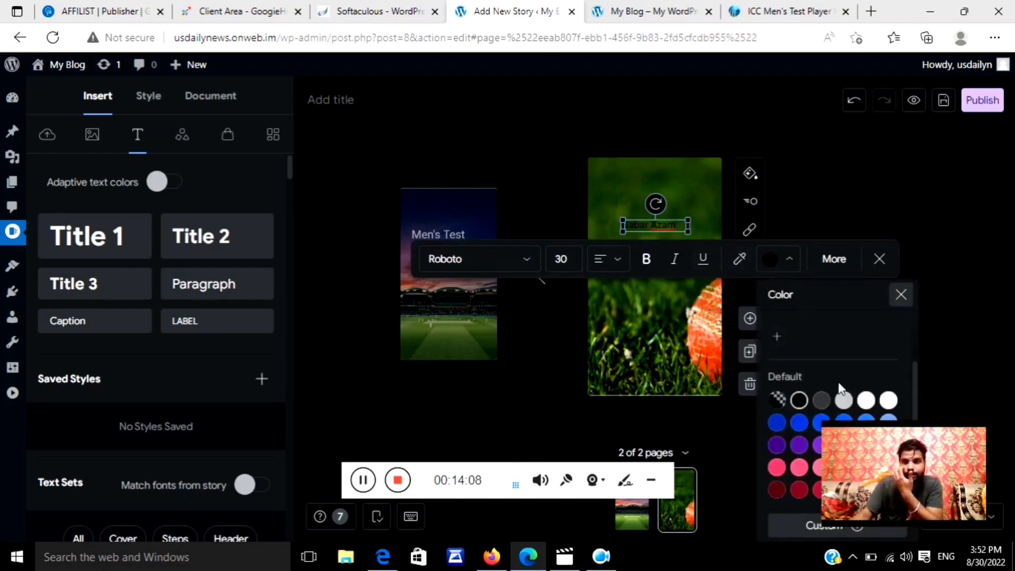
pyautogui.click(889, 401)
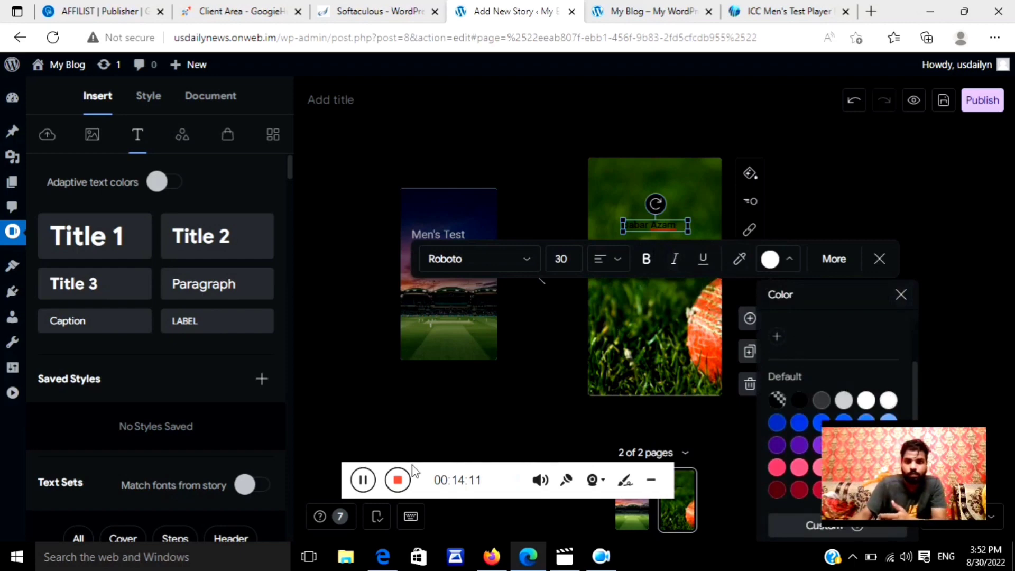
pyautogui.click(455, 411)
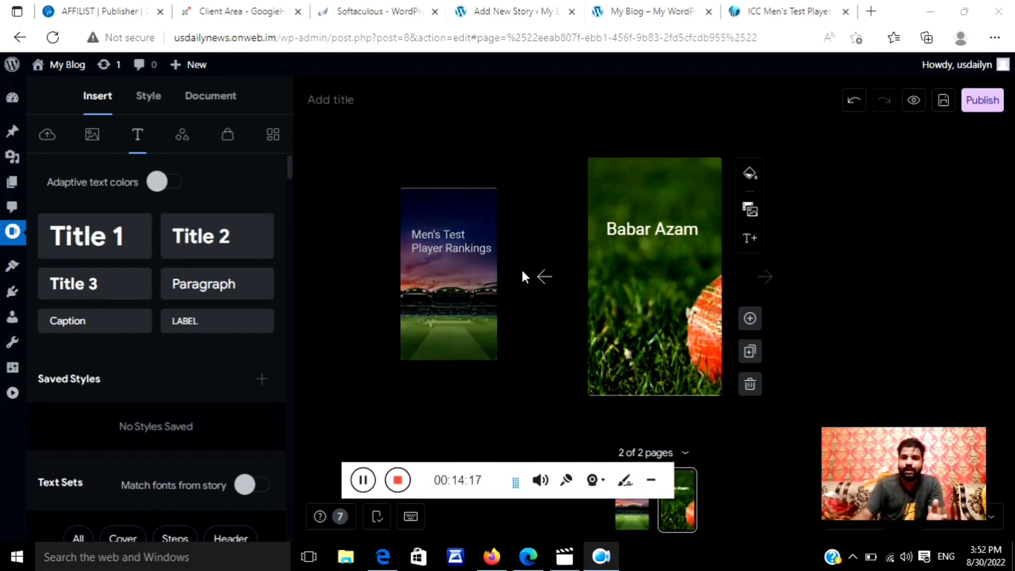
# Look through both story pages in the editor, preview the full story in a browser tab, and return to the editor.
pyautogui.click(538, 276)
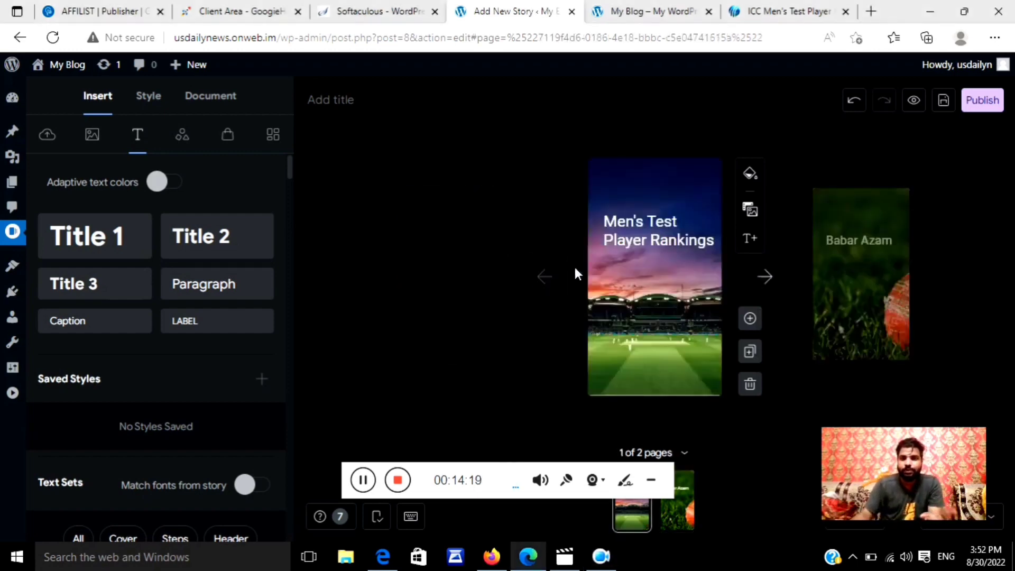
pyautogui.click(765, 278)
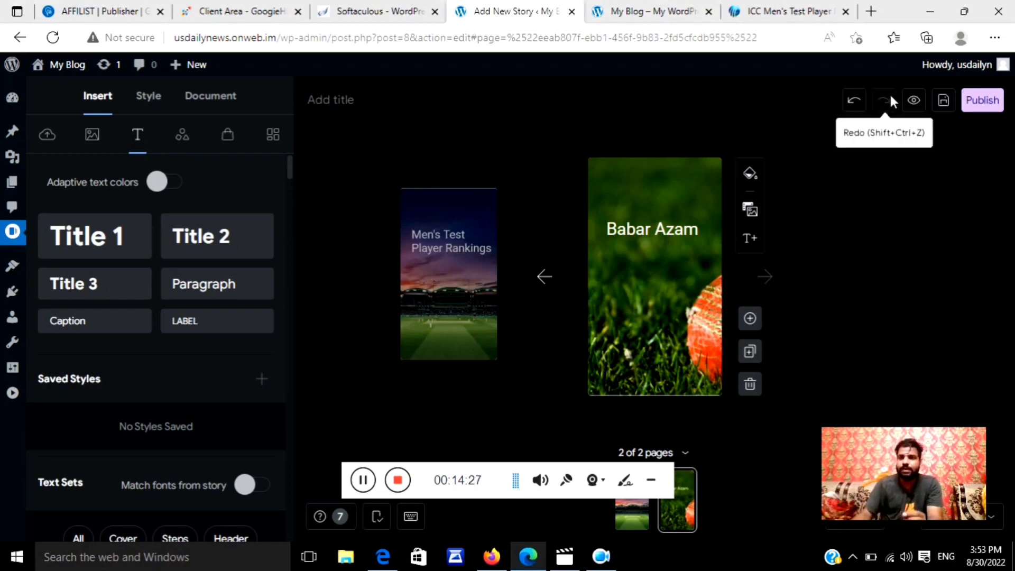
pyautogui.click(914, 100)
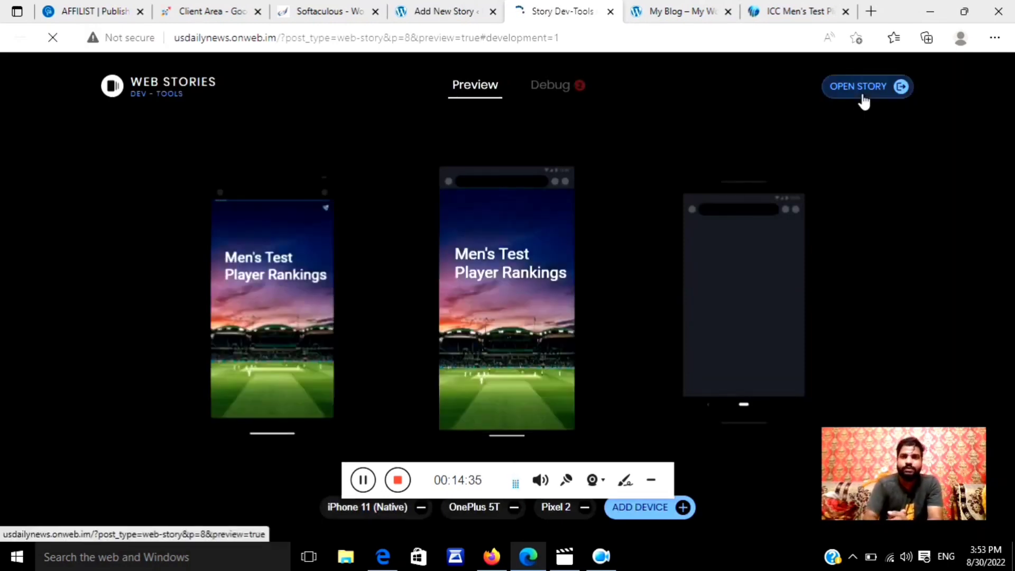
pyautogui.click(864, 101)
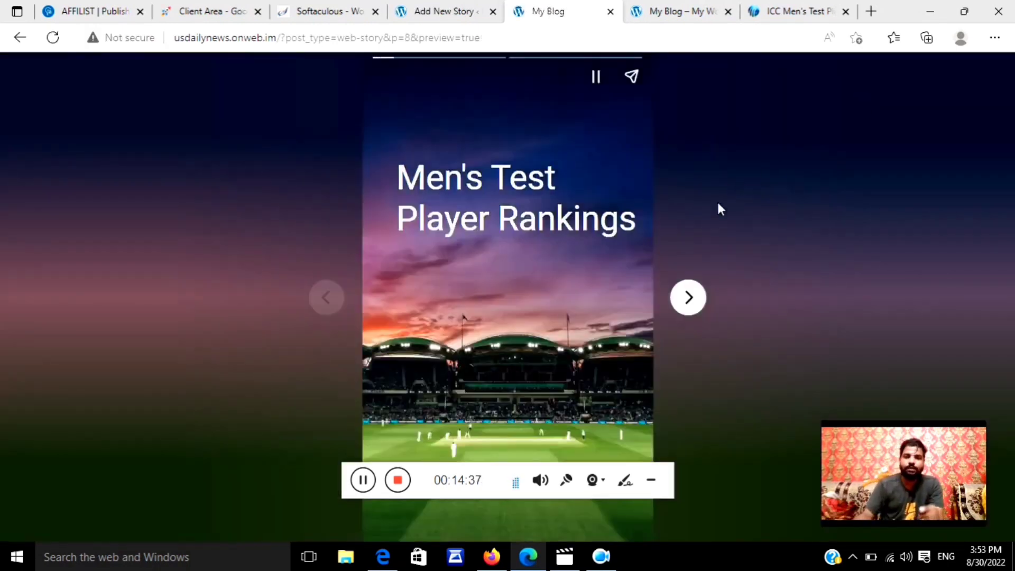
pyautogui.click(688, 297)
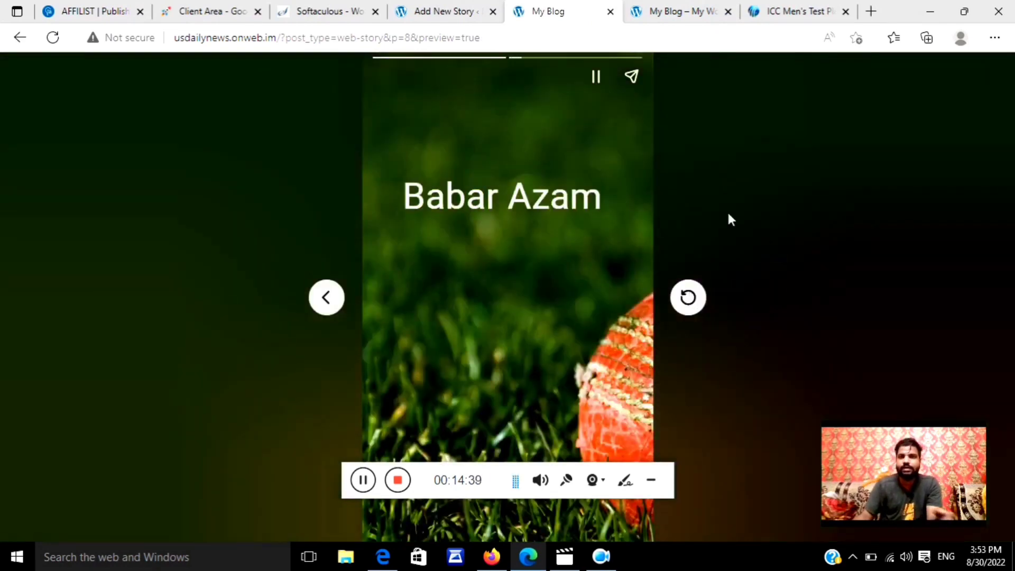
pyautogui.click(689, 14)
pyautogui.click(535, 15)
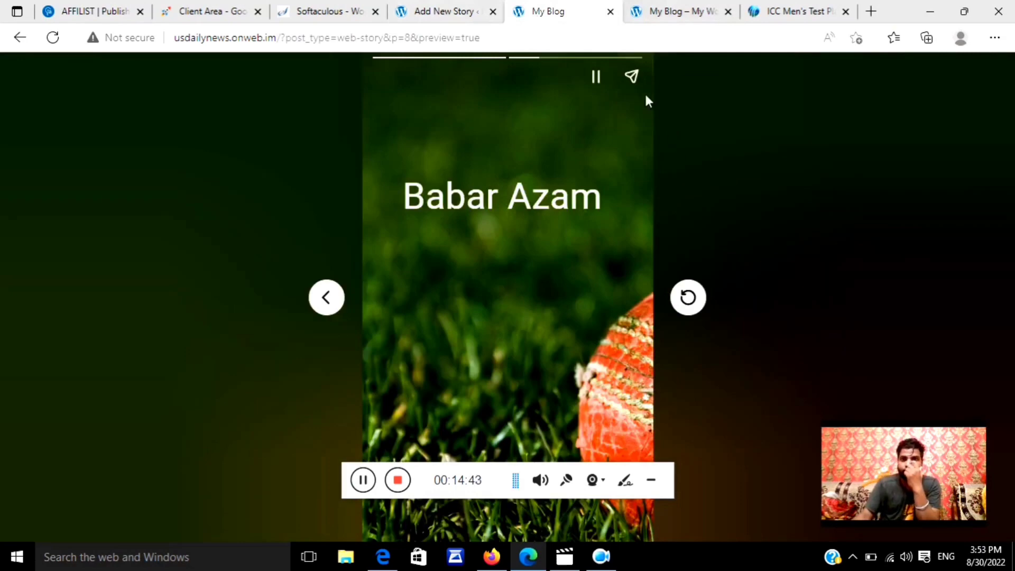
pyautogui.click(20, 38)
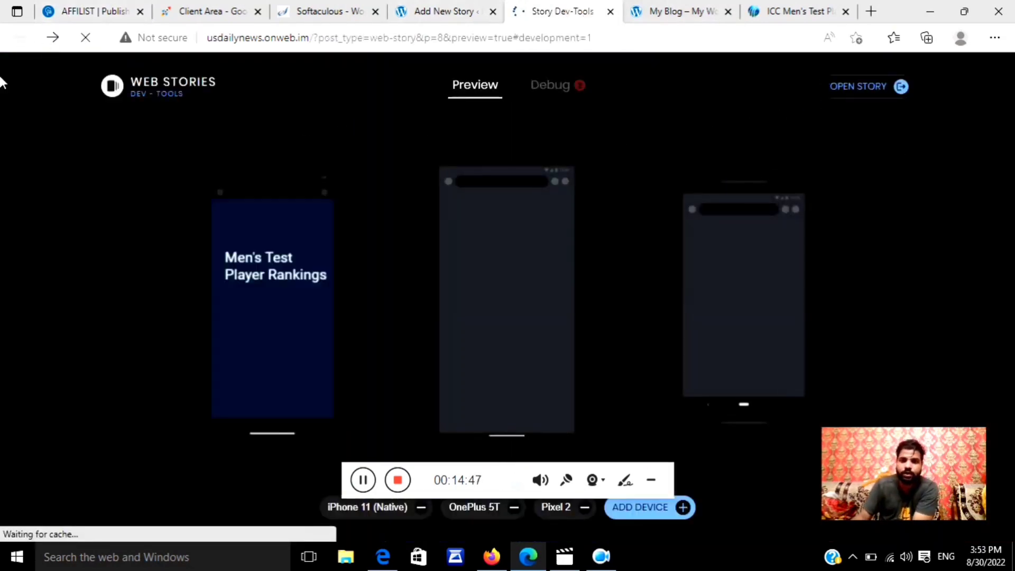
pyautogui.click(423, 11)
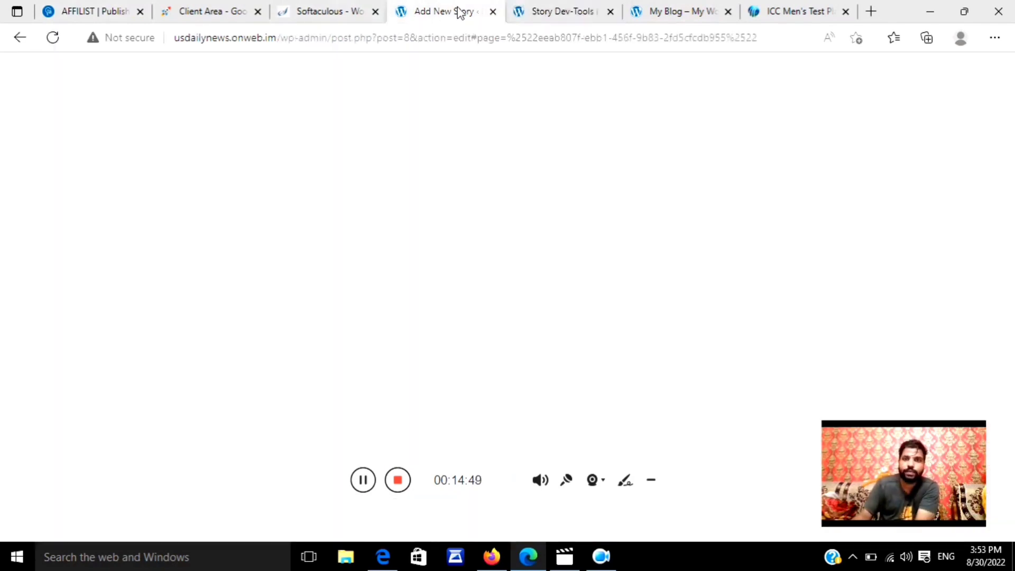
# Open the story's publishing details and copy the heading "Men's Test Player Rankings" from the ICC rankings page.
pyautogui.click(980, 104)
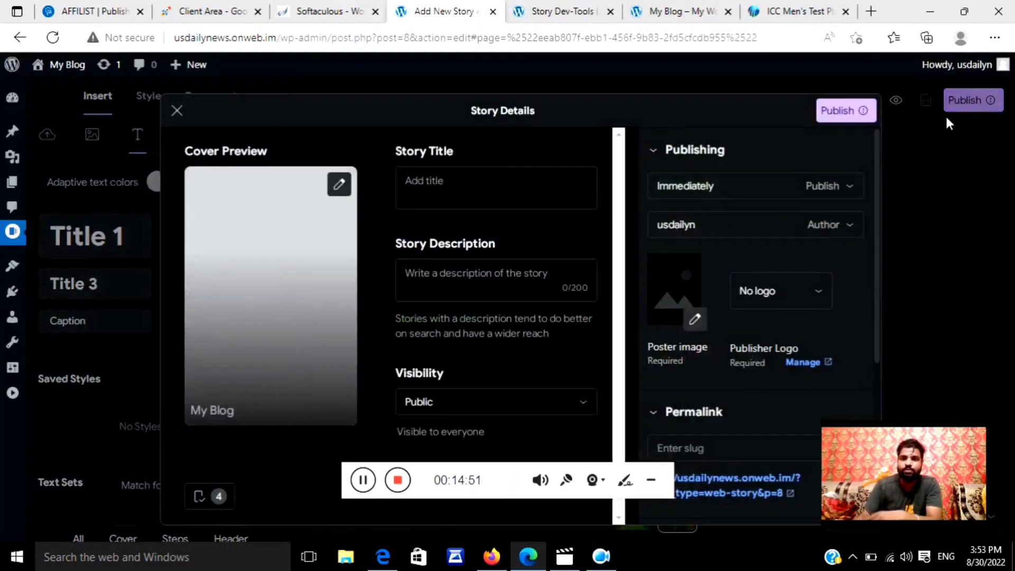
pyautogui.click(838, 111)
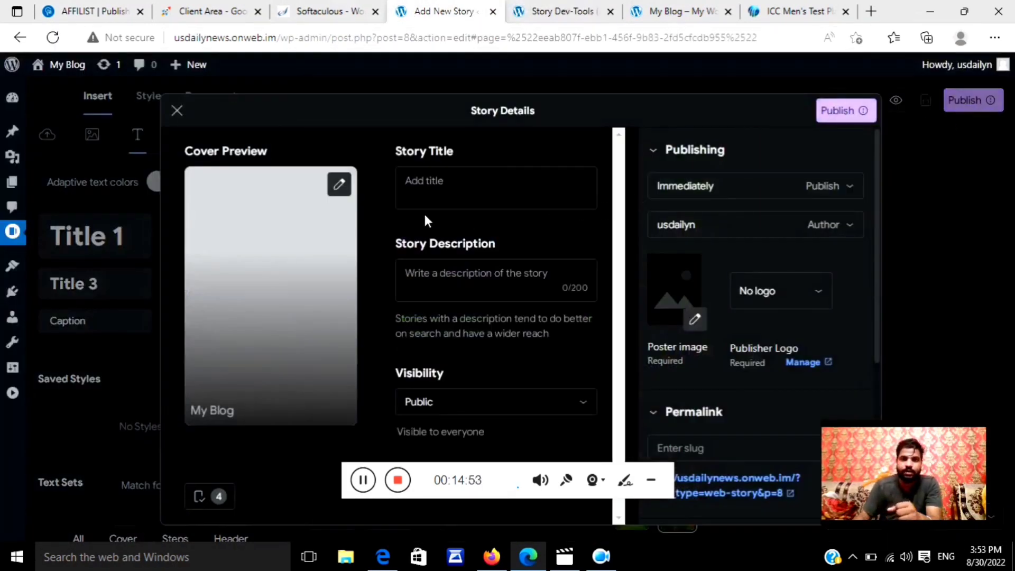
pyautogui.click(434, 202)
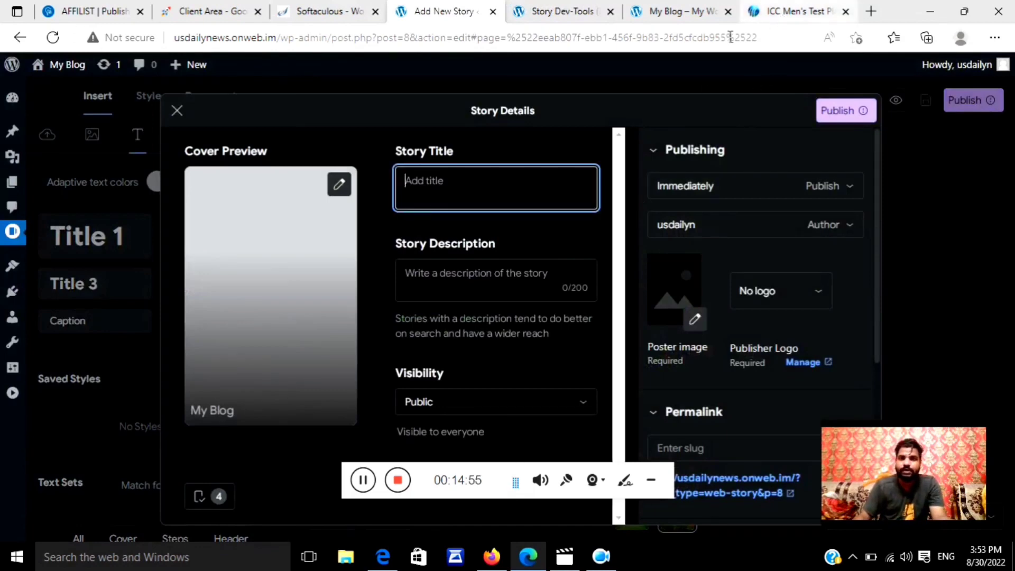
pyautogui.click(759, 22)
pyautogui.scroll(5, 399, 216)
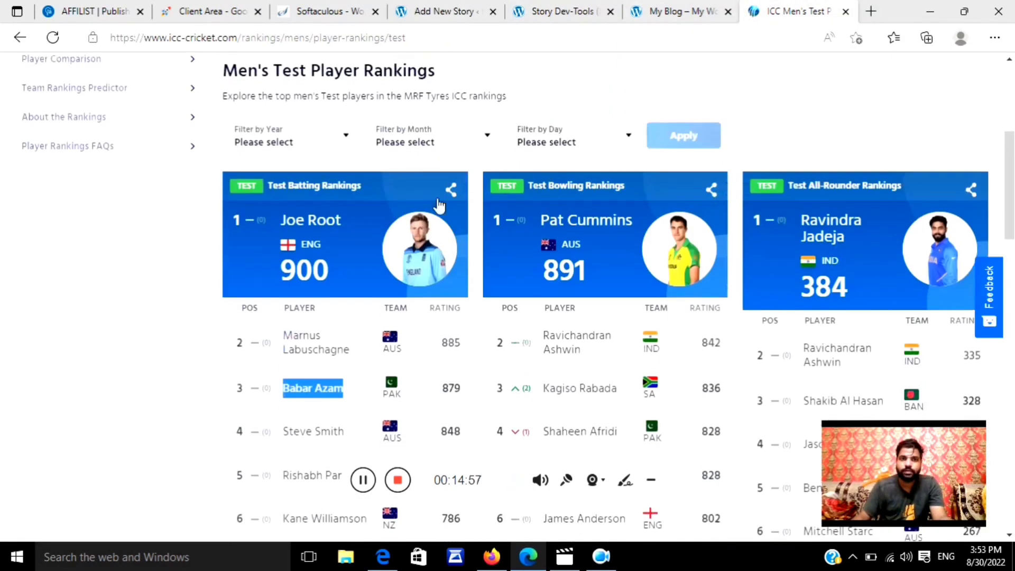
pyautogui.moveTo(450, 252); pyautogui.dragTo(233, 244)
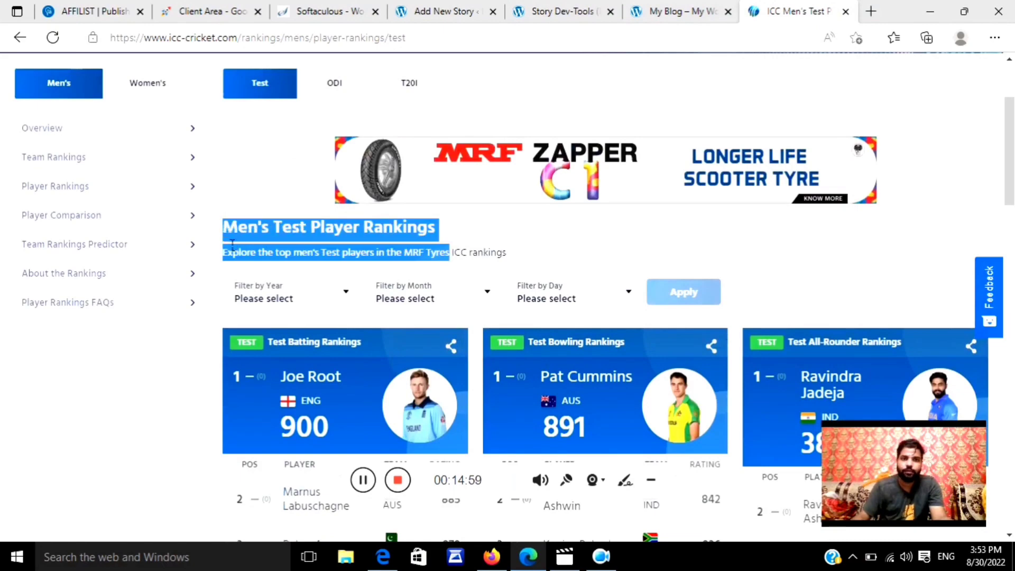
pyautogui.moveTo(451, 227); pyautogui.dragTo(256, 232)
pyautogui.hotkey('ctrl', 'c')
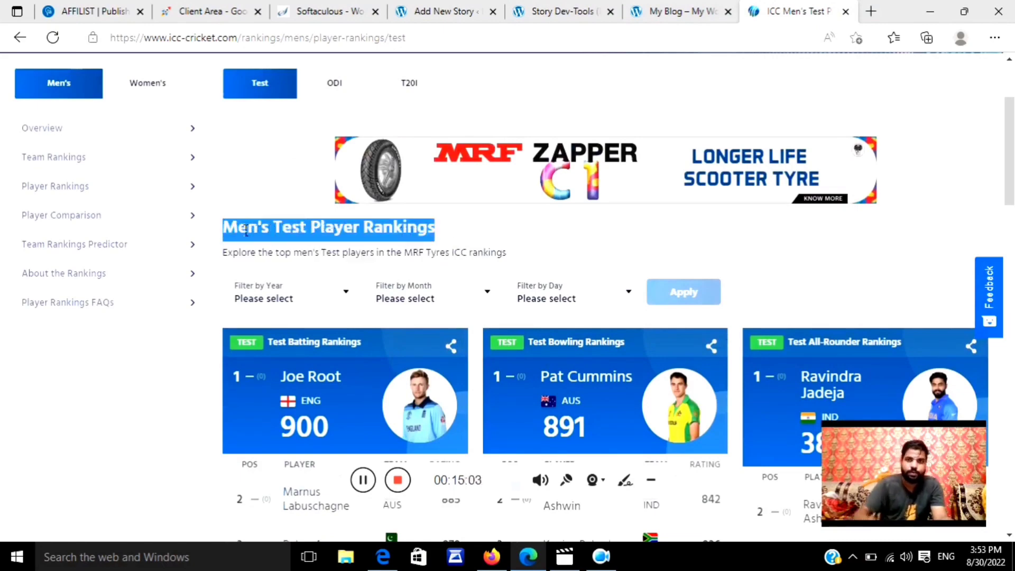
# Return to the story details and paste "Men's Test Player Rankings" as both the story title and the story description.
pyautogui.click(562, 16)
pyautogui.click(655, 16)
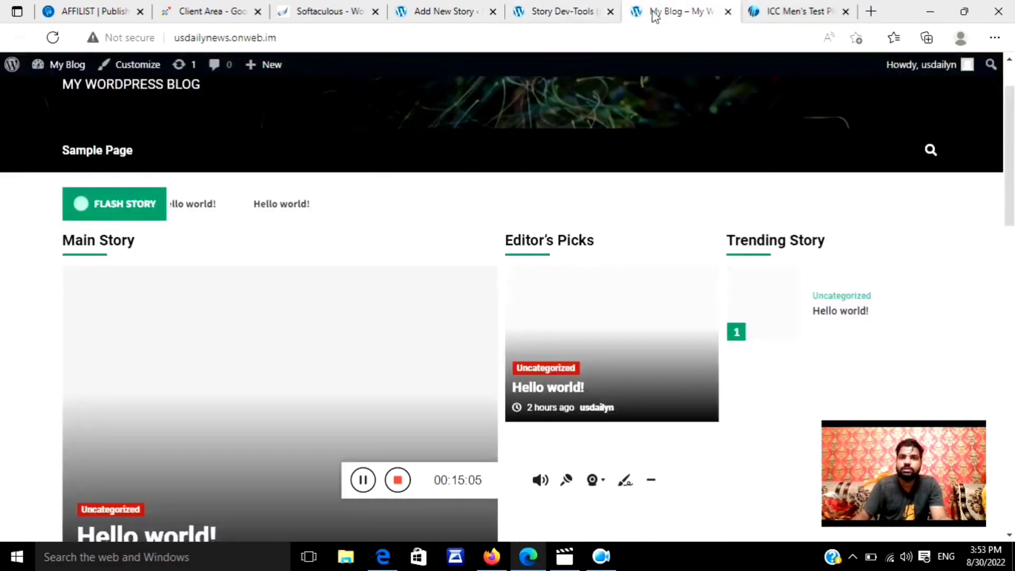
pyautogui.click(455, 11)
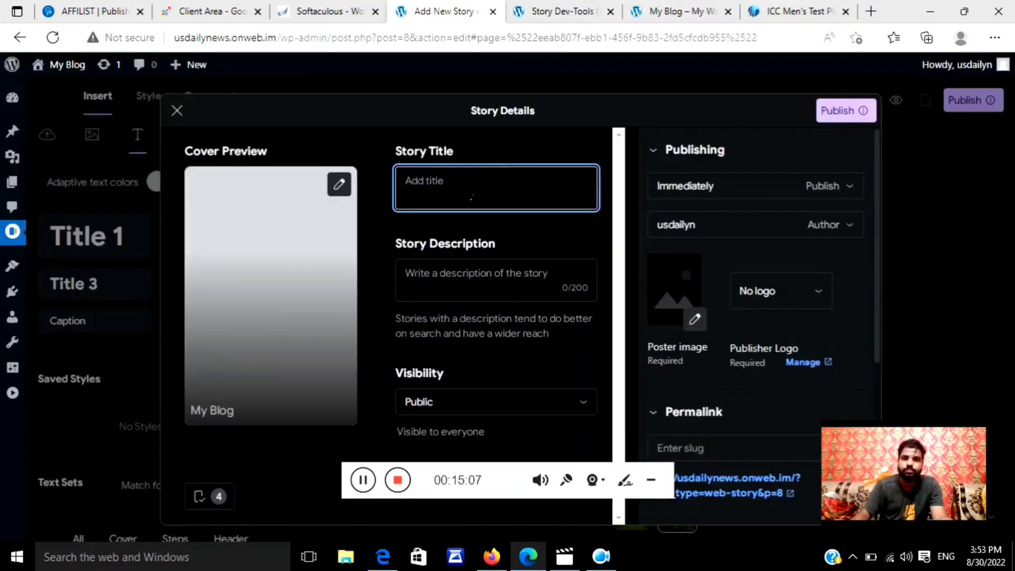
pyautogui.hotkey('ctrl', 'v')
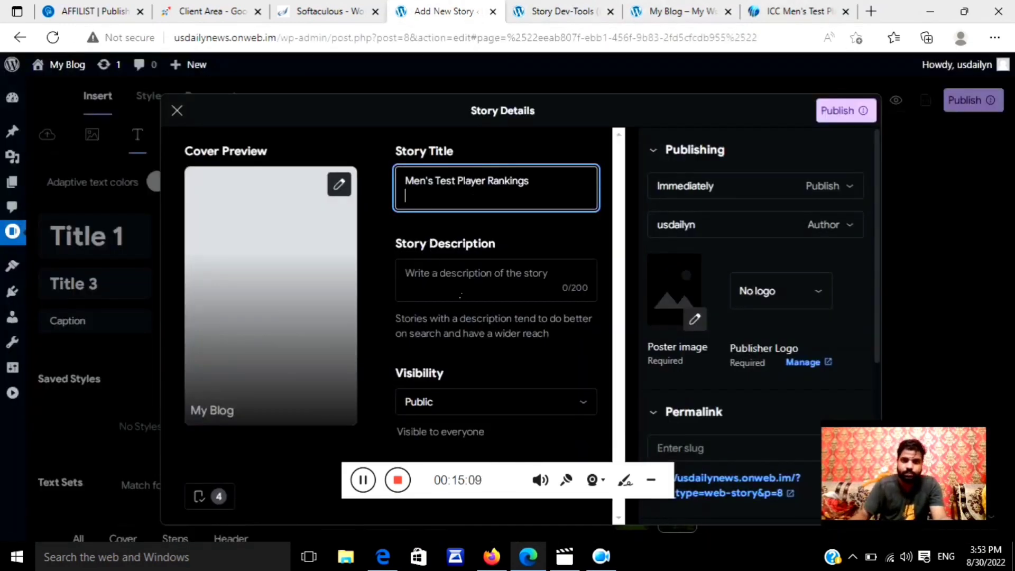
pyautogui.click(460, 296)
pyautogui.hotkey('ctrl', 'v')
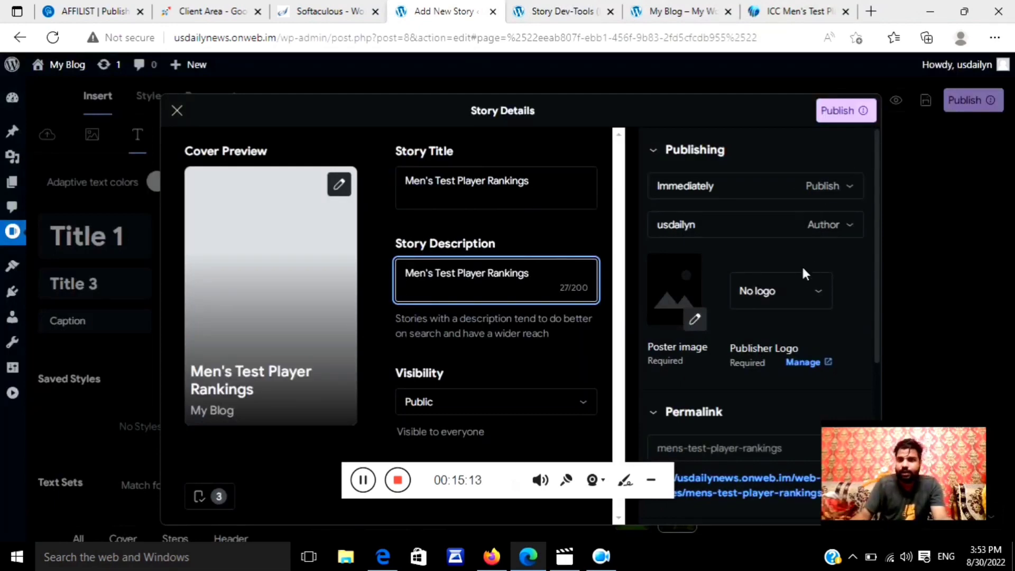
# Upload the "babar" picture from the Music folder for use as the story's poster image.
pyautogui.click(695, 321)
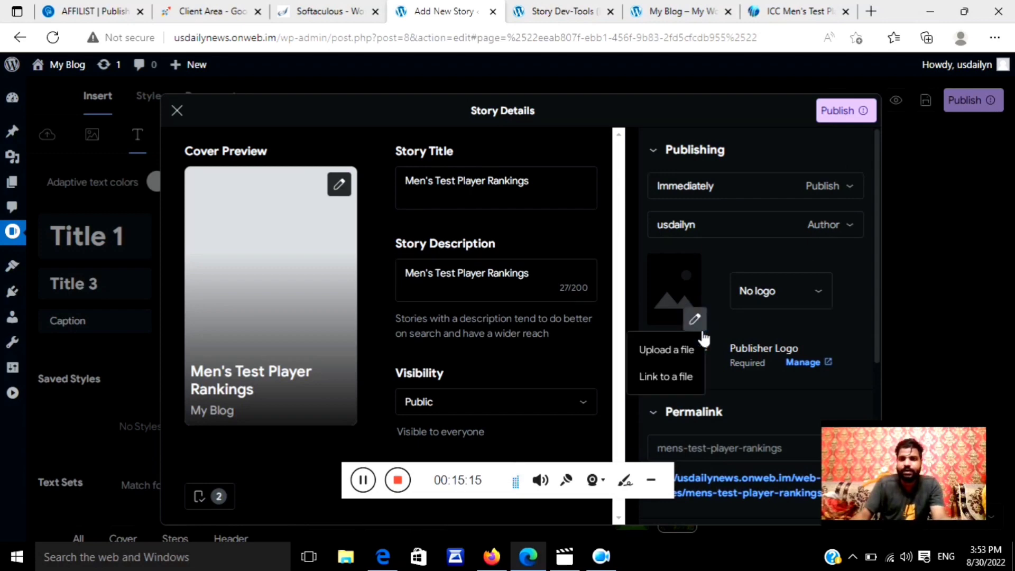
pyautogui.click(680, 353)
pyautogui.click(133, 127)
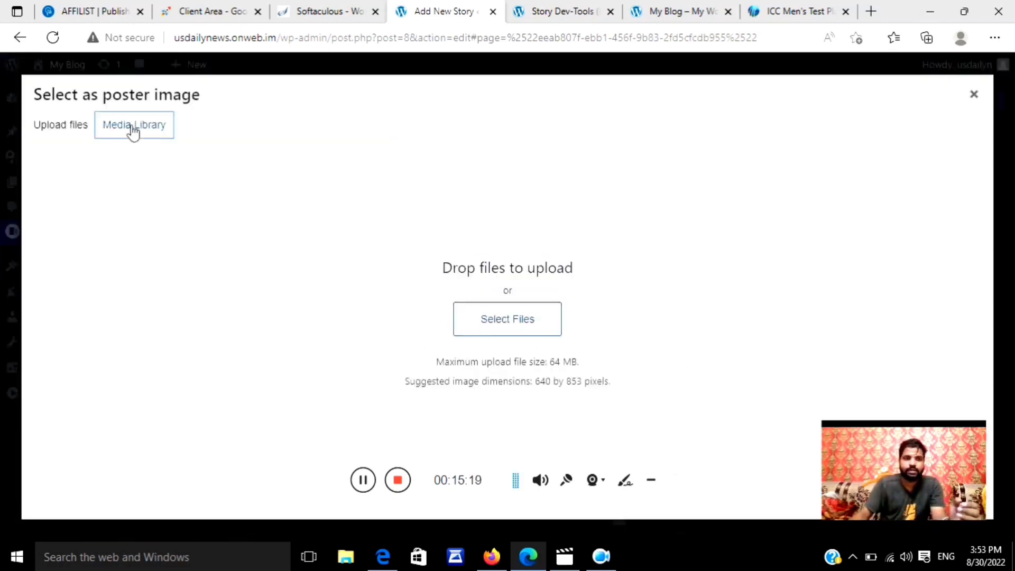
pyautogui.click(56, 127)
pyautogui.click(119, 138)
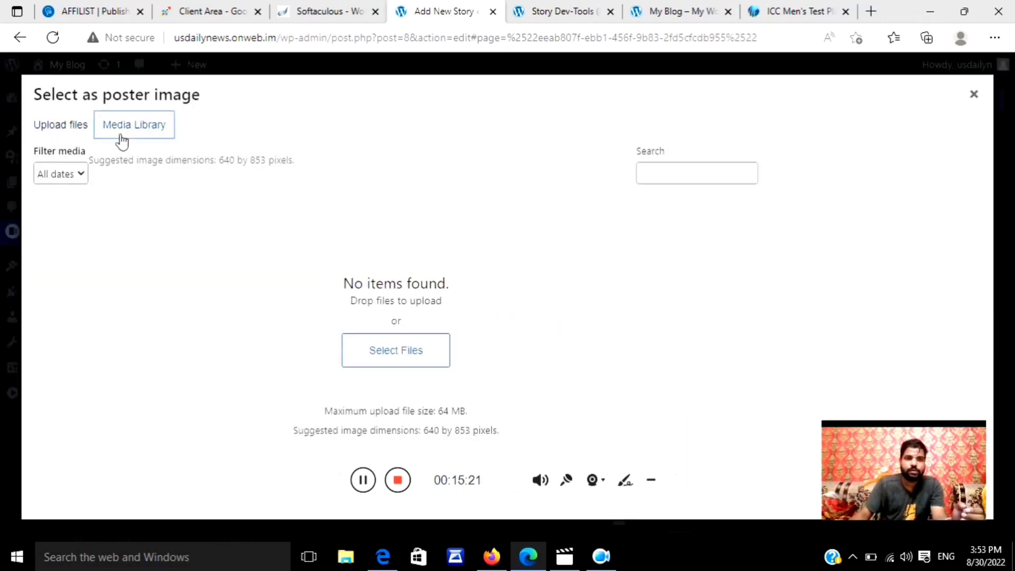
pyautogui.click(63, 132)
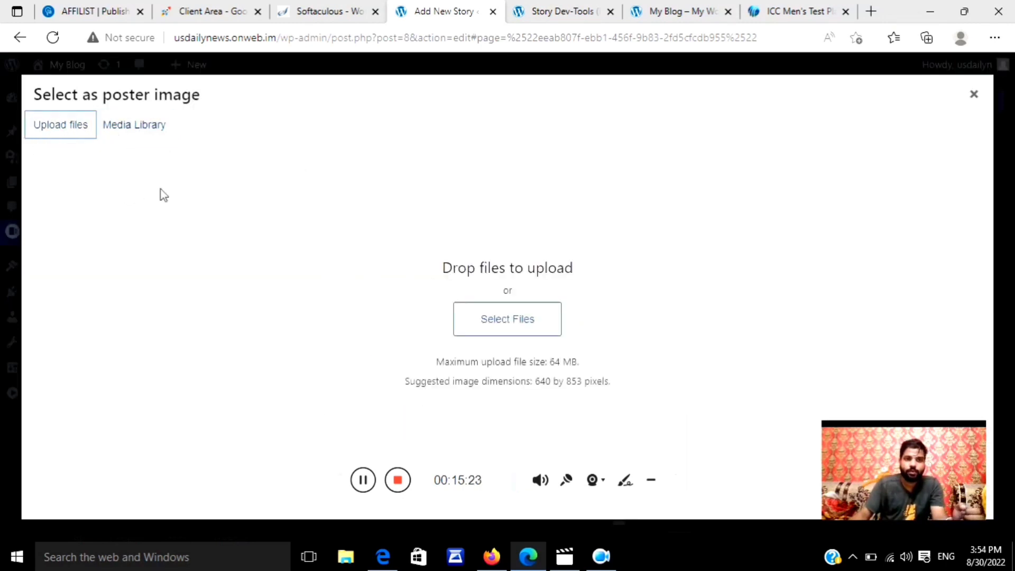
pyautogui.click(550, 330)
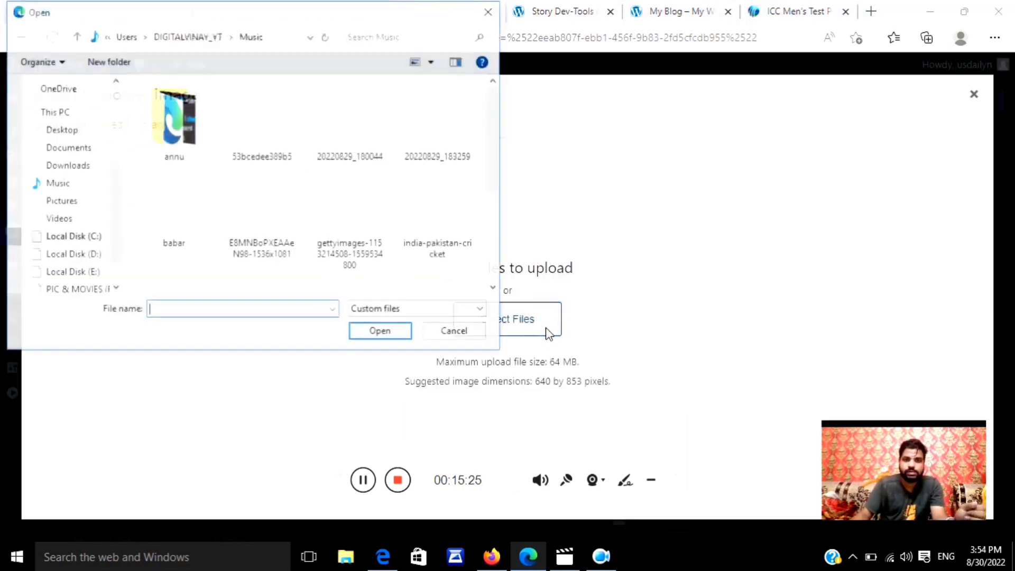
pyautogui.scroll(-3, 390, 217)
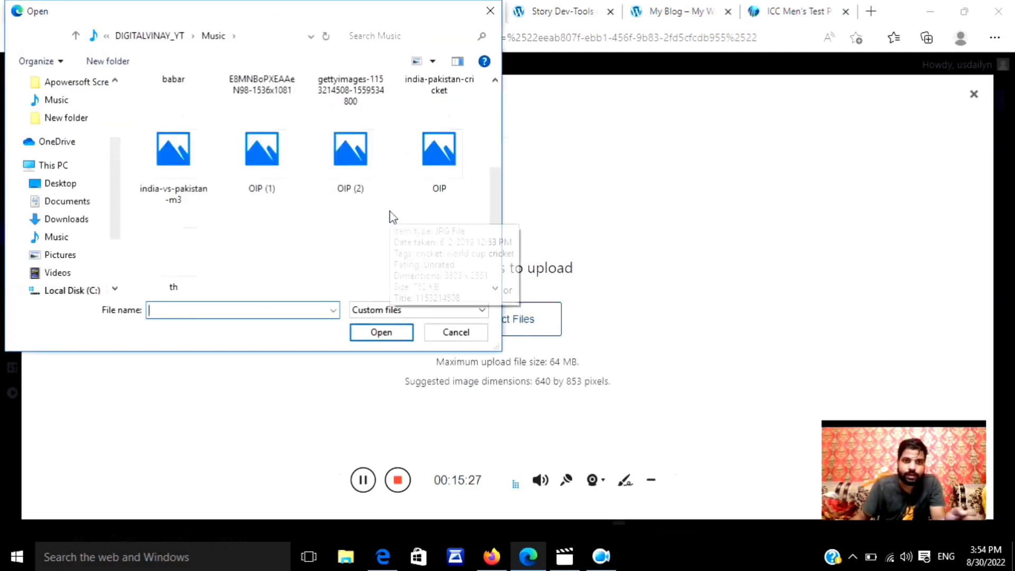
pyautogui.scroll(1, 382, 217)
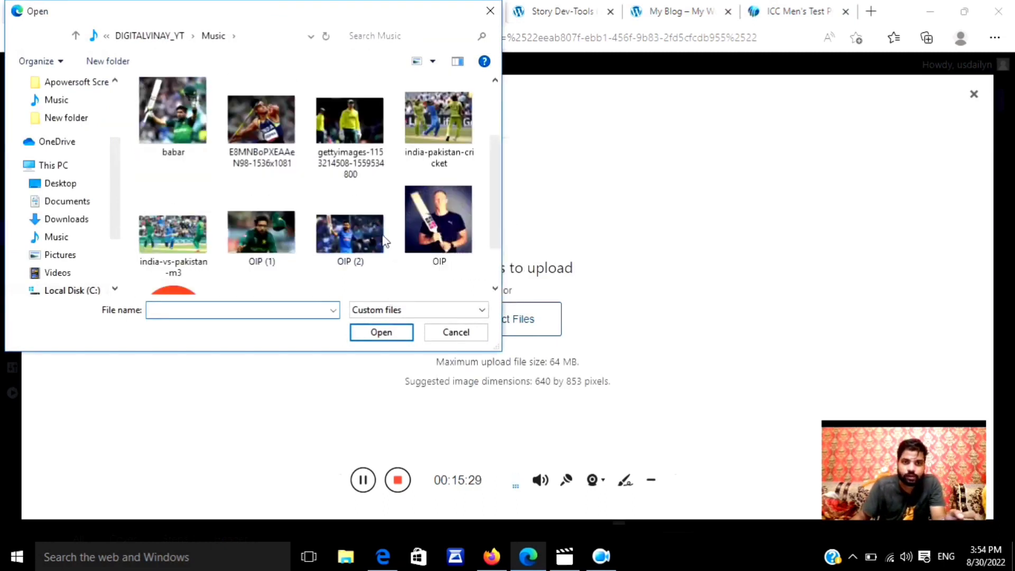
pyautogui.scroll(1, 380, 244)
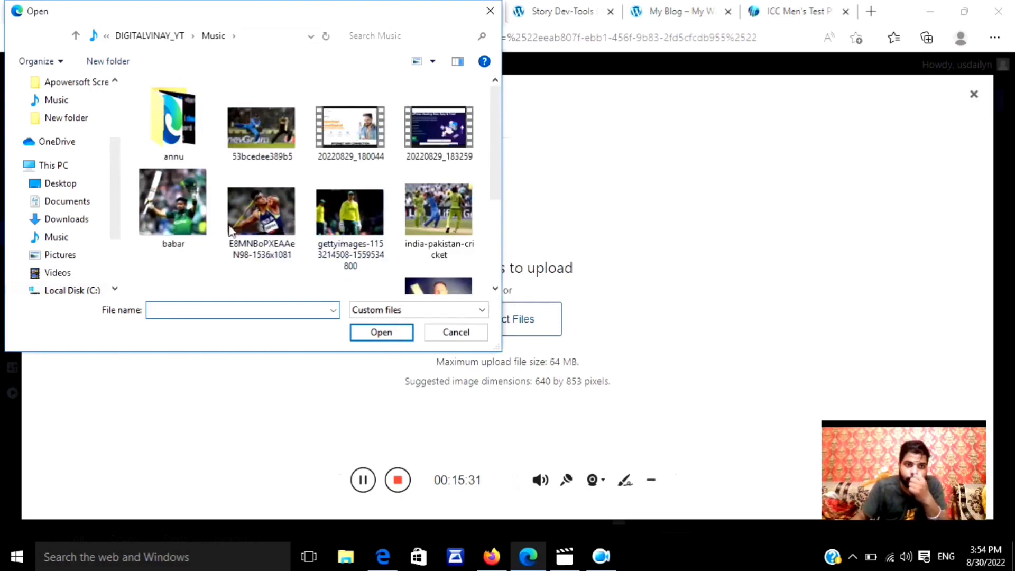
pyautogui.click(177, 217)
pyautogui.click(398, 334)
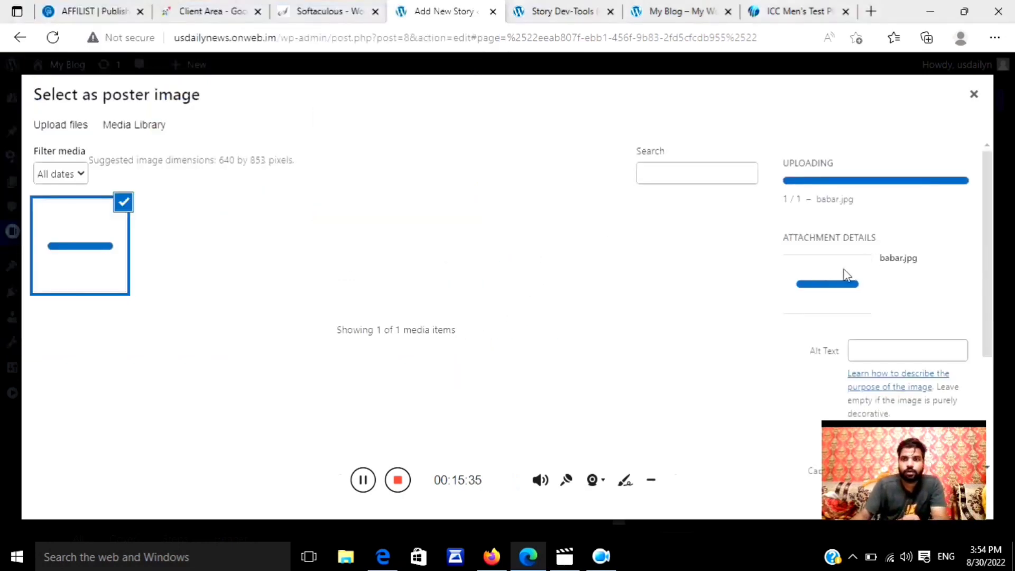
# Select the uploaded babar.jpg as the poster image and crop it with the suggested crop area.
pyautogui.scroll(-3, 846, 276)
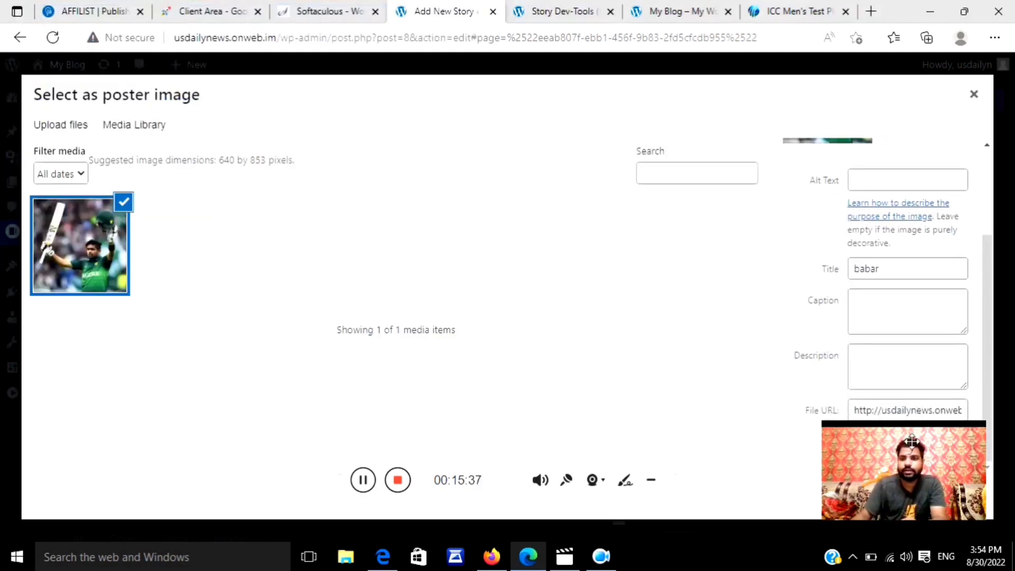
pyautogui.moveTo(904, 445); pyautogui.dragTo(776, 463)
pyautogui.click(961, 500)
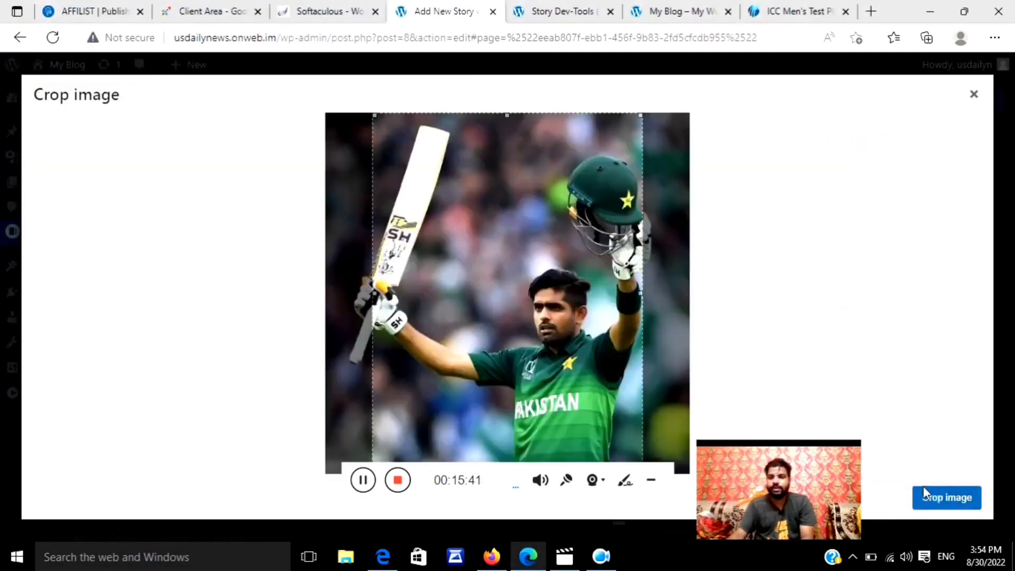
pyautogui.click(935, 501)
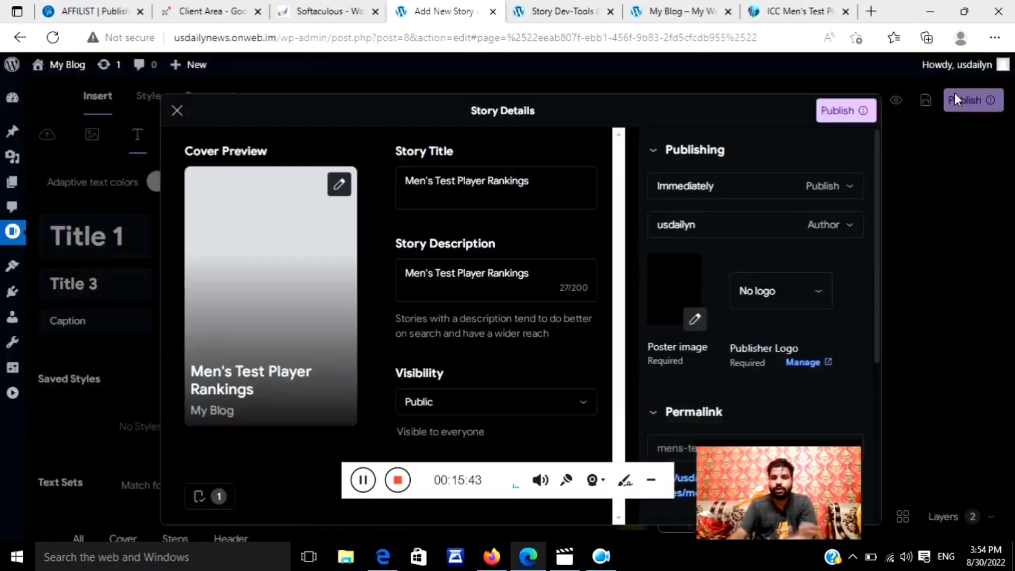
# Publish the story and dismiss the offer to include it in a new post.
pyautogui.click(847, 111)
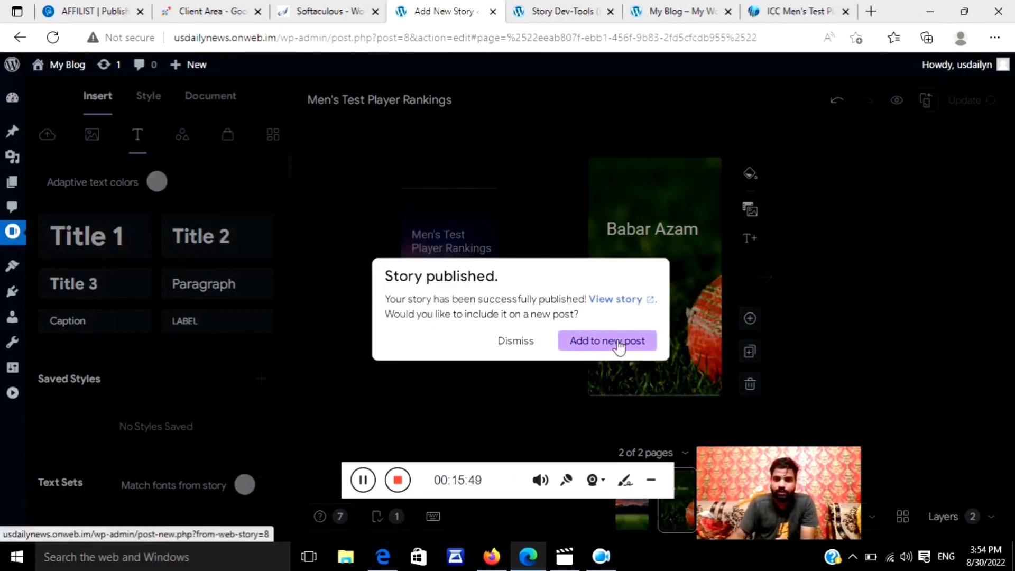
pyautogui.click(521, 342)
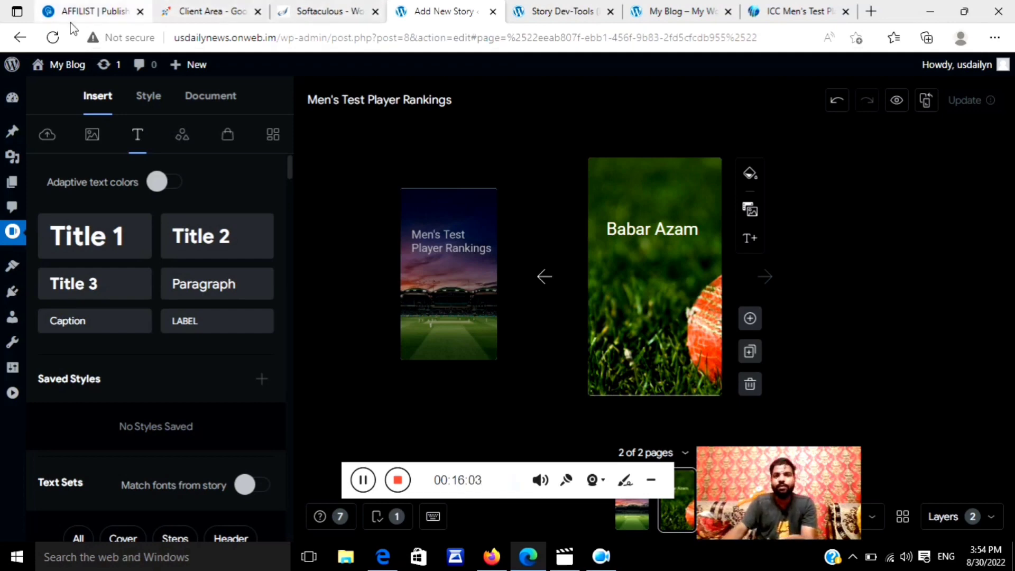
# Switch to the Affilist publisher site and generate a PopUp ad tag with website type Non-adult (SFW).
pyautogui.click(115, 18)
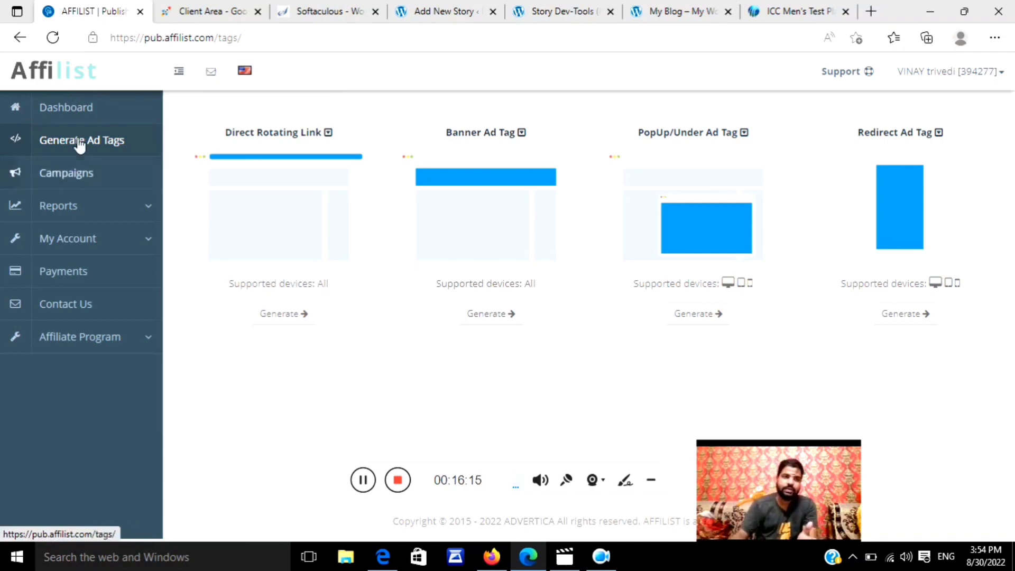
pyautogui.click(74, 111)
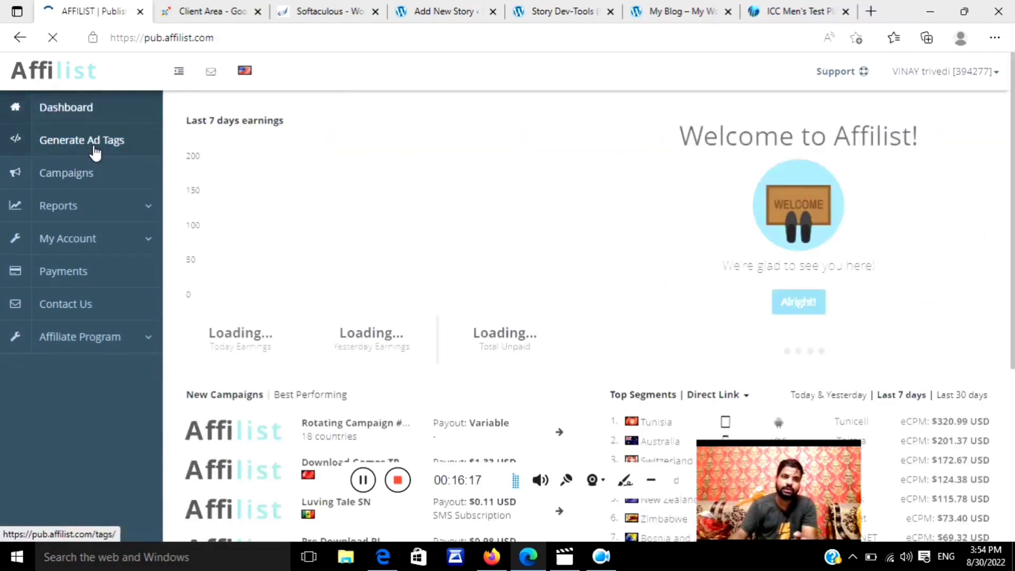
pyautogui.click(94, 149)
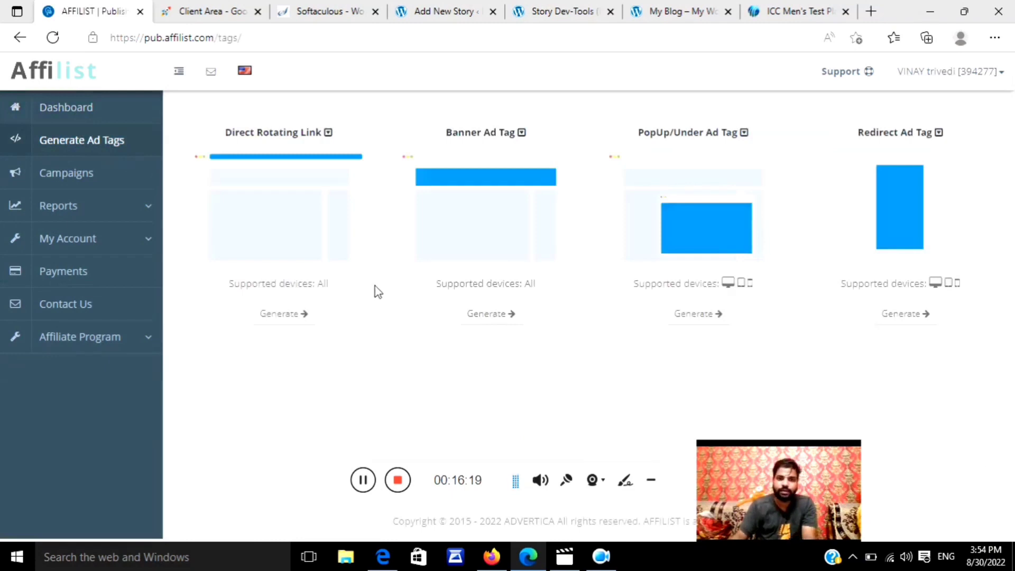
pyautogui.click(694, 316)
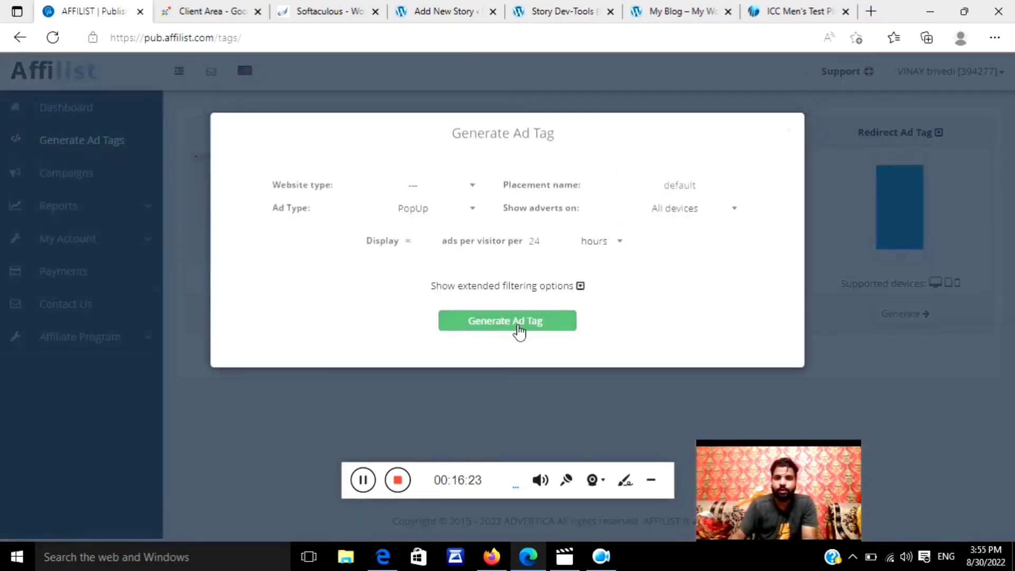
pyautogui.click(434, 208)
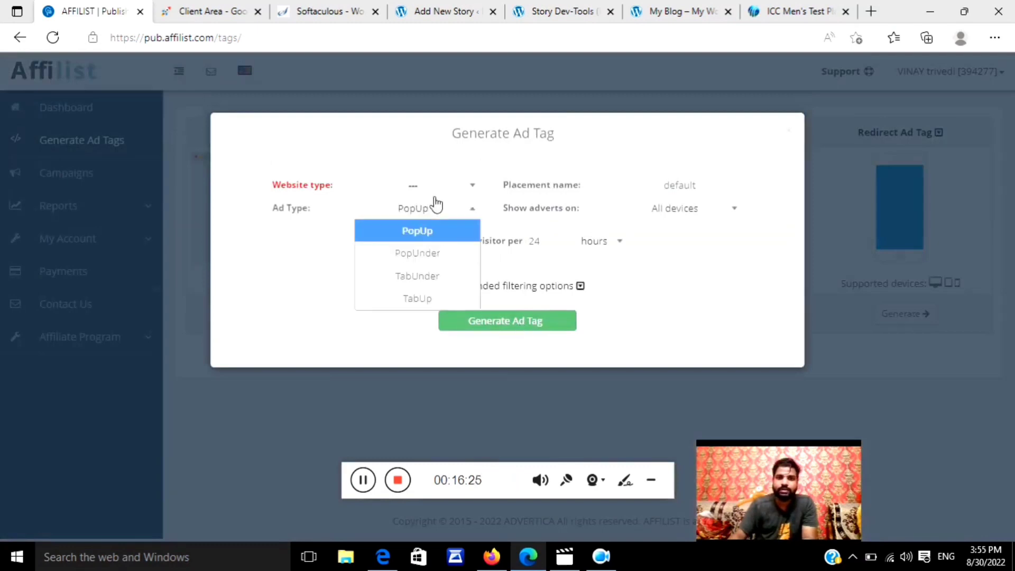
pyautogui.click(434, 191)
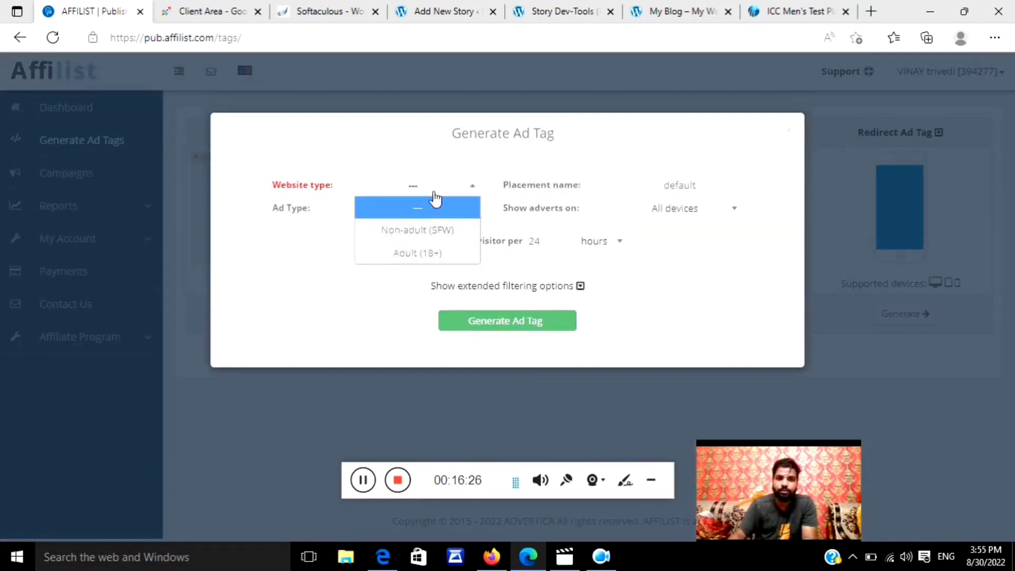
pyautogui.click(423, 230)
pyautogui.click(505, 319)
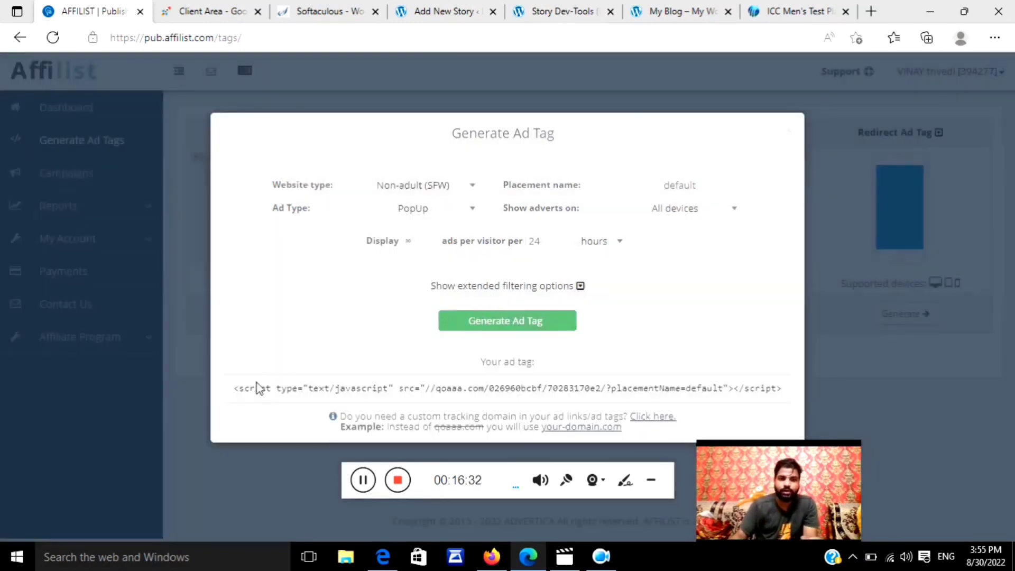
# Copy the entire generated ad tag script and return to the WordPress story editor.
pyautogui.moveTo(257, 388); pyautogui.dragTo(787, 392)
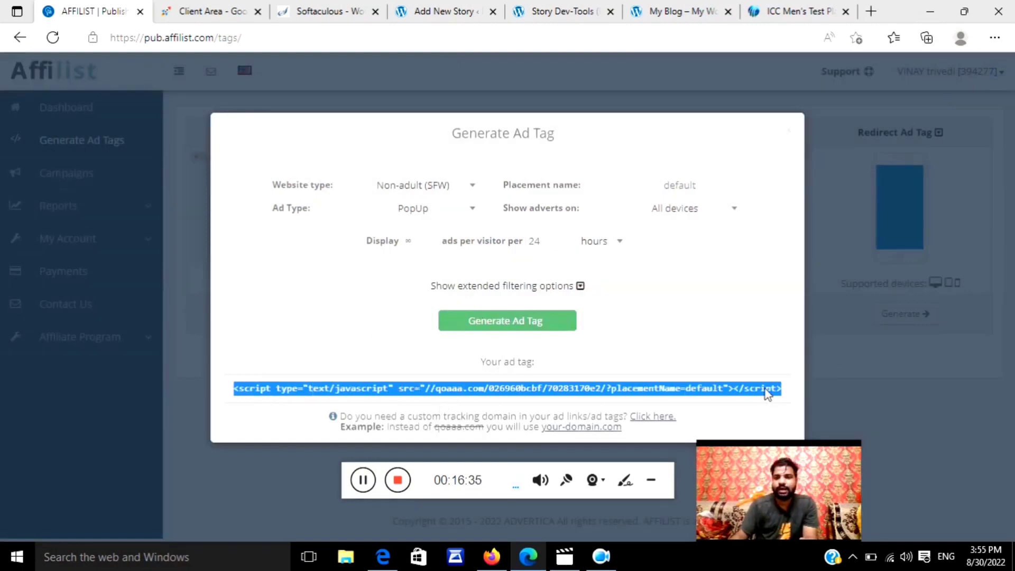
pyautogui.rightClick(766, 390)
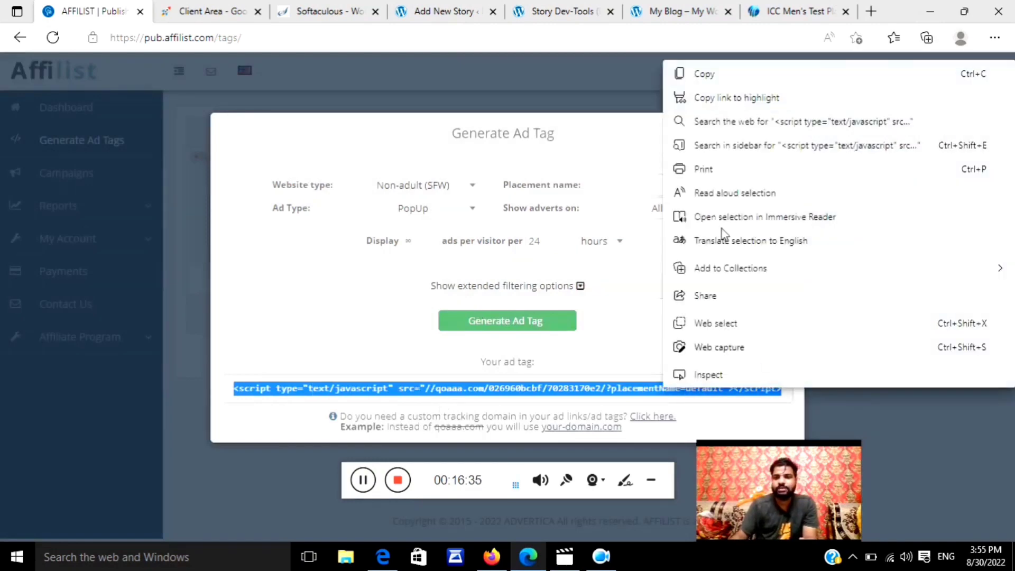
pyautogui.click(706, 76)
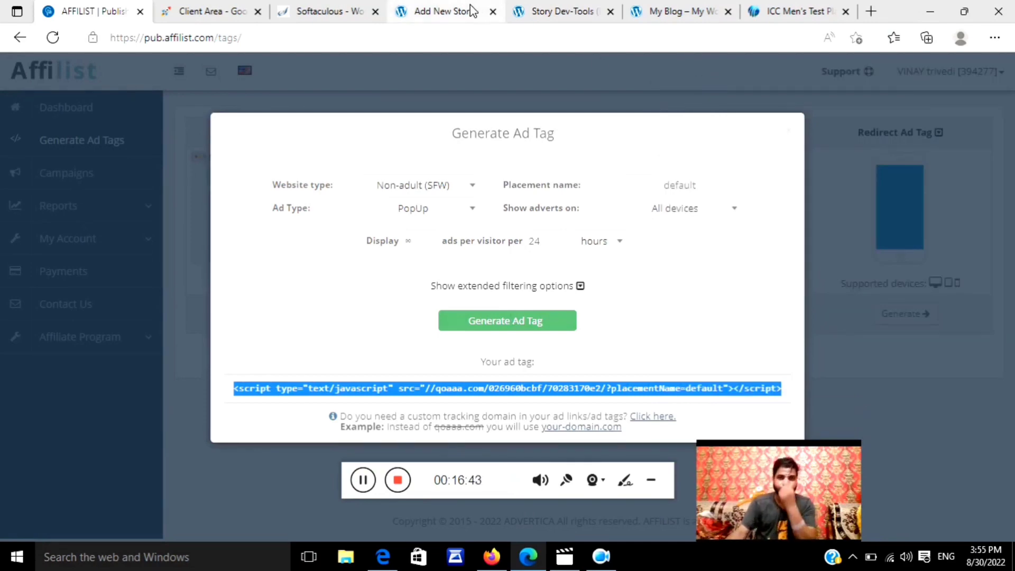
pyautogui.click(454, 18)
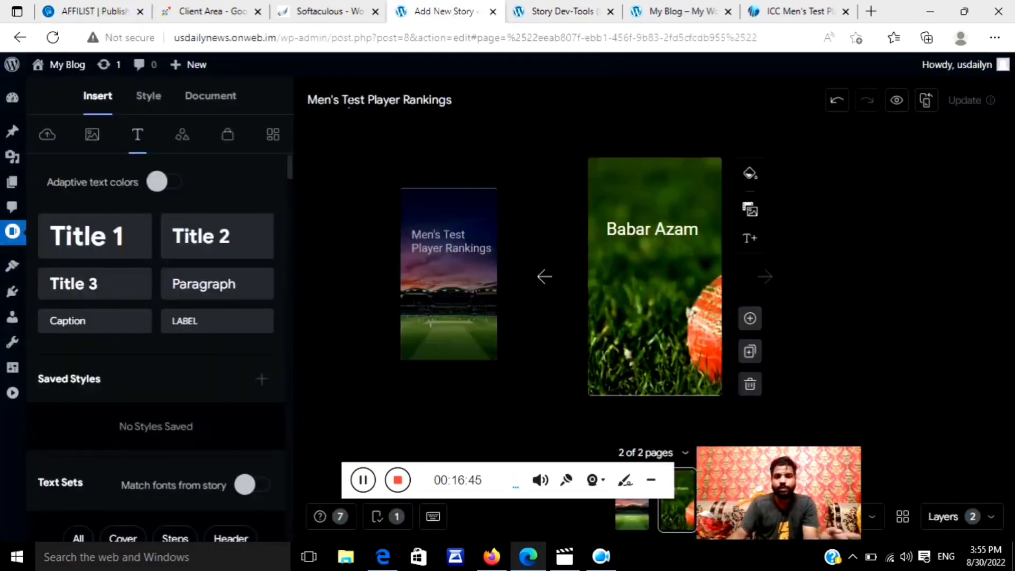